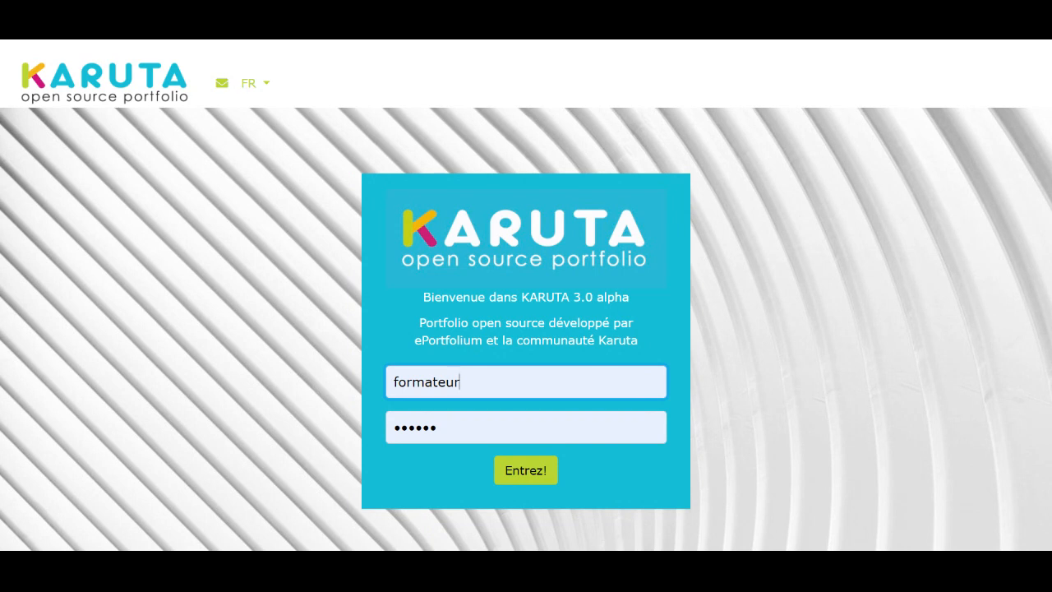
# Log in to the Karuta portfolio site with the prefilled account credentials
pyautogui.click(531, 475)
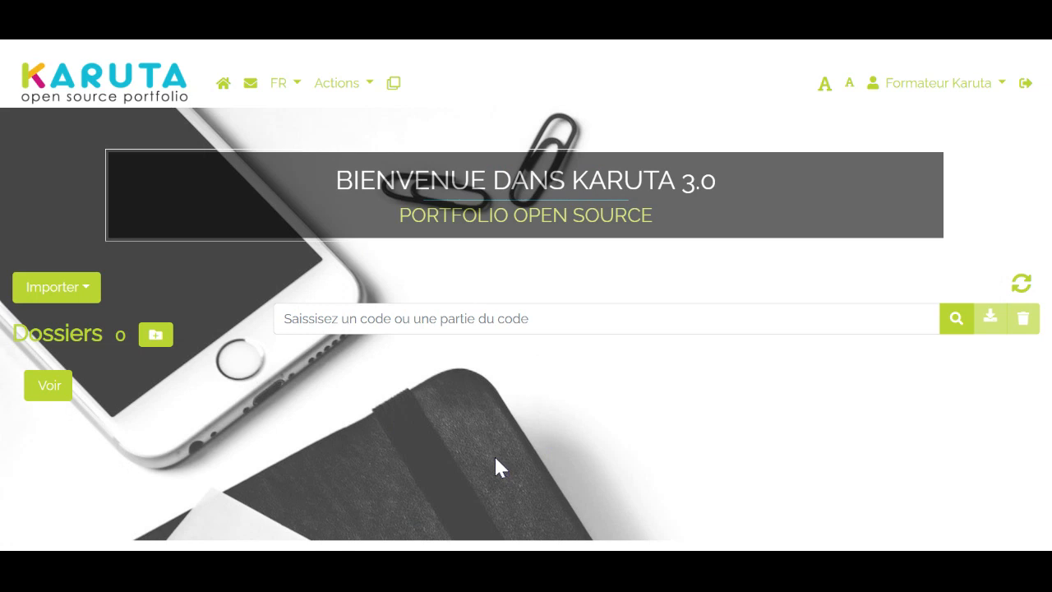
# Examine the account options, technical support form, interface languages and available actions without changing anything
pyautogui.click(996, 86)
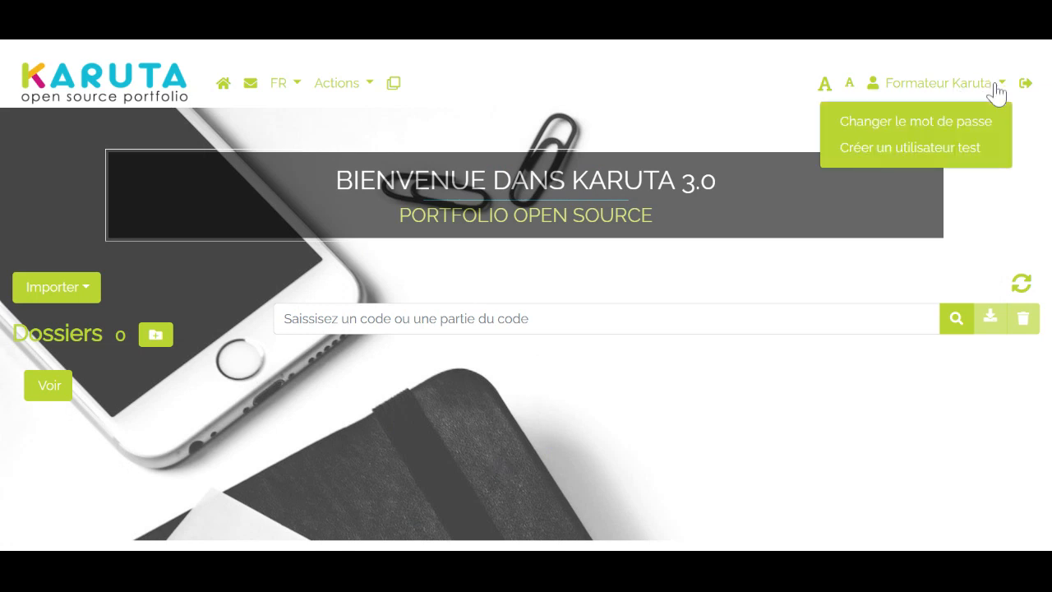
pyautogui.click(521, 82)
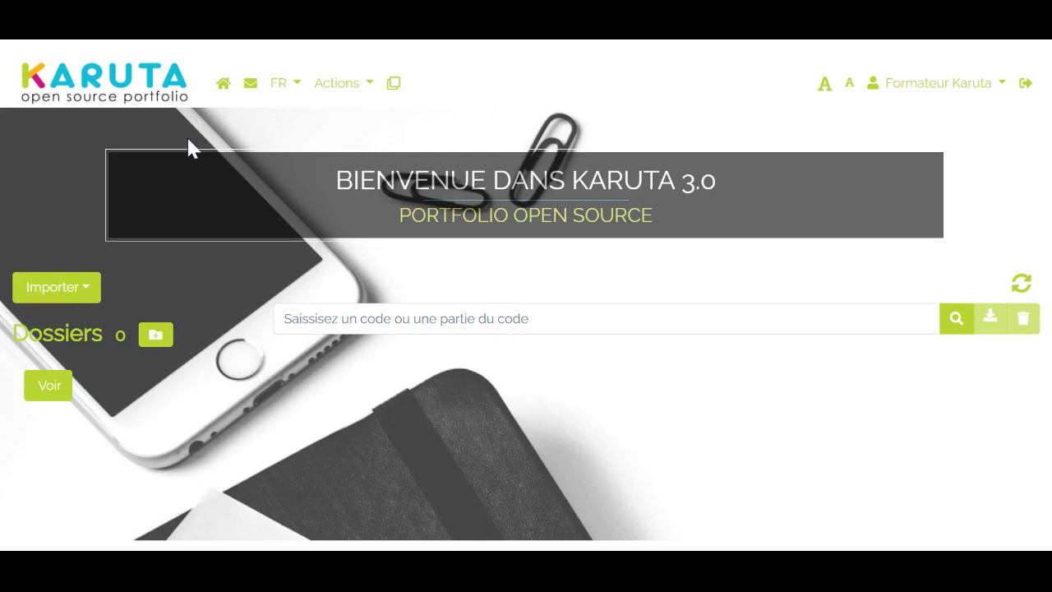
pyautogui.click(251, 84)
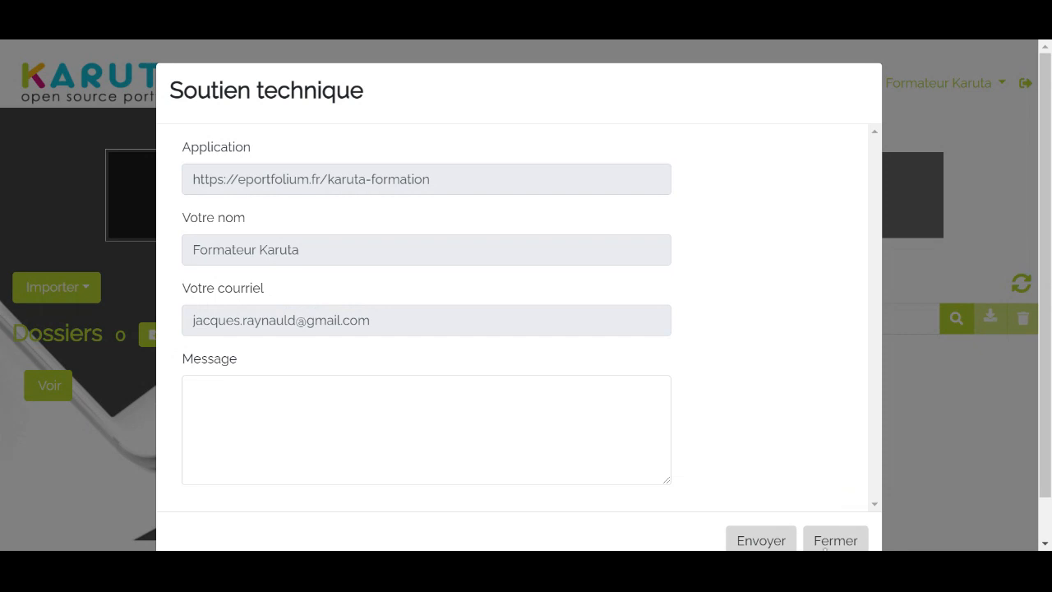
pyautogui.click(850, 544)
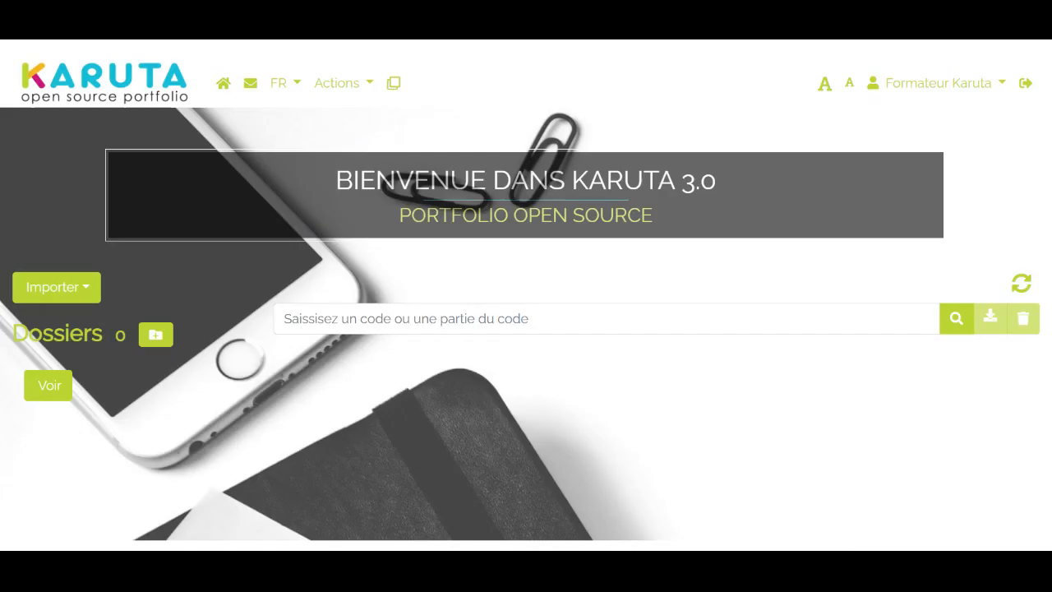
pyautogui.click(297, 92)
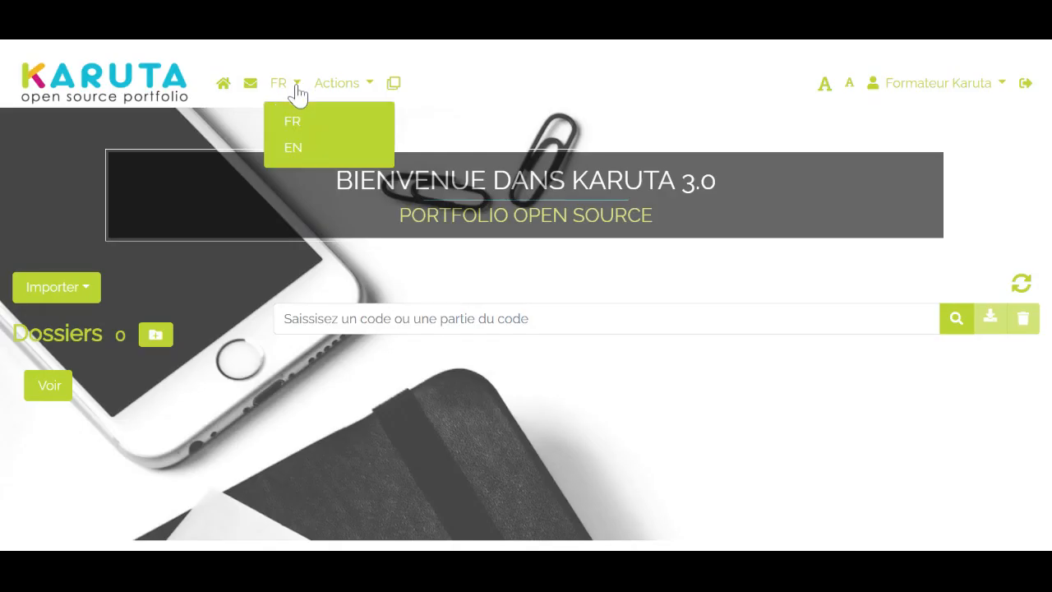
pyautogui.click(307, 136)
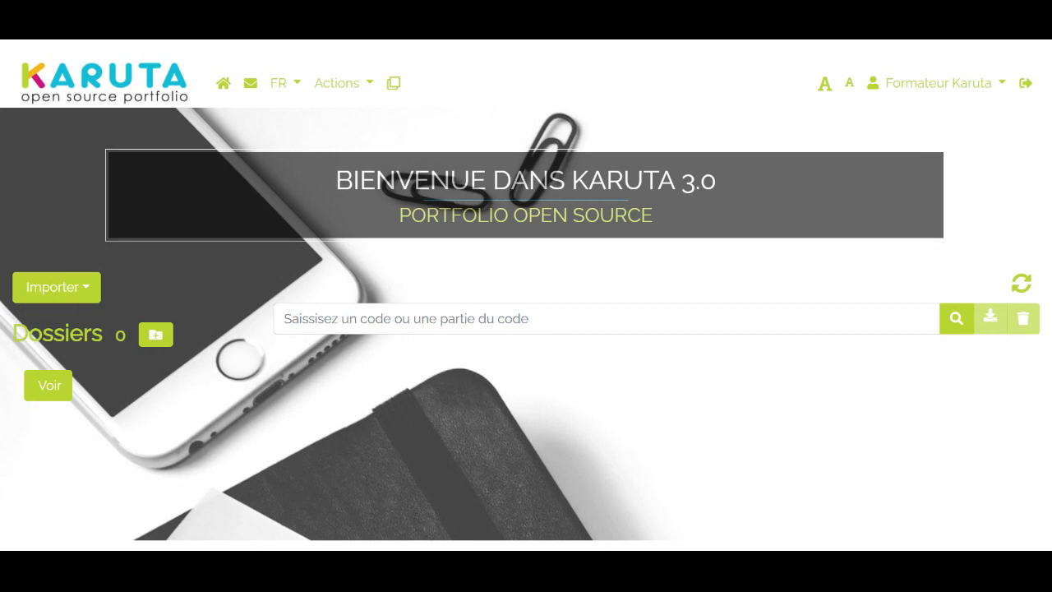
pyautogui.click(369, 89)
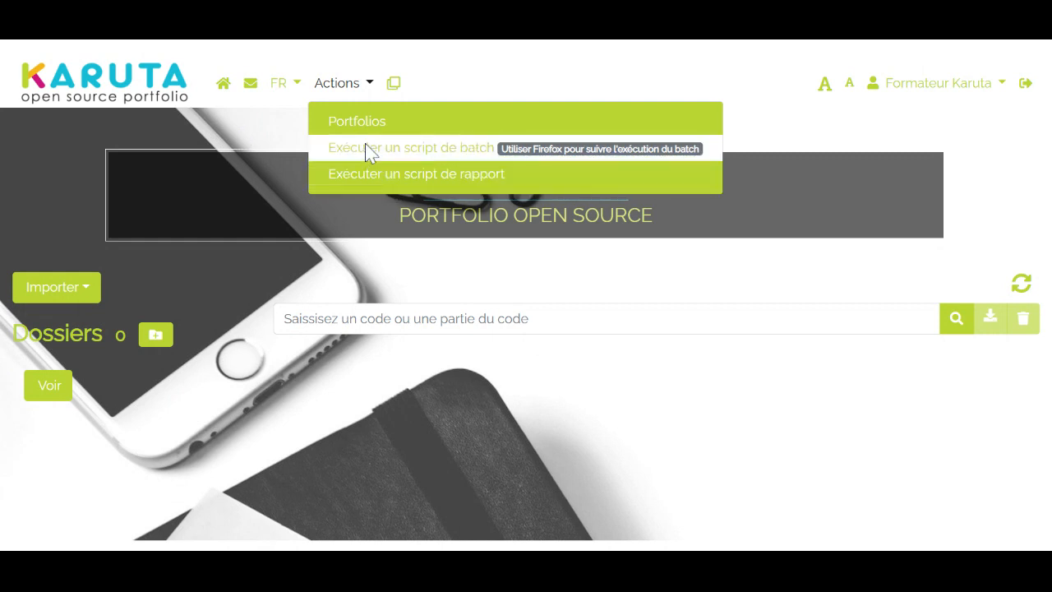
pyautogui.click(264, 131)
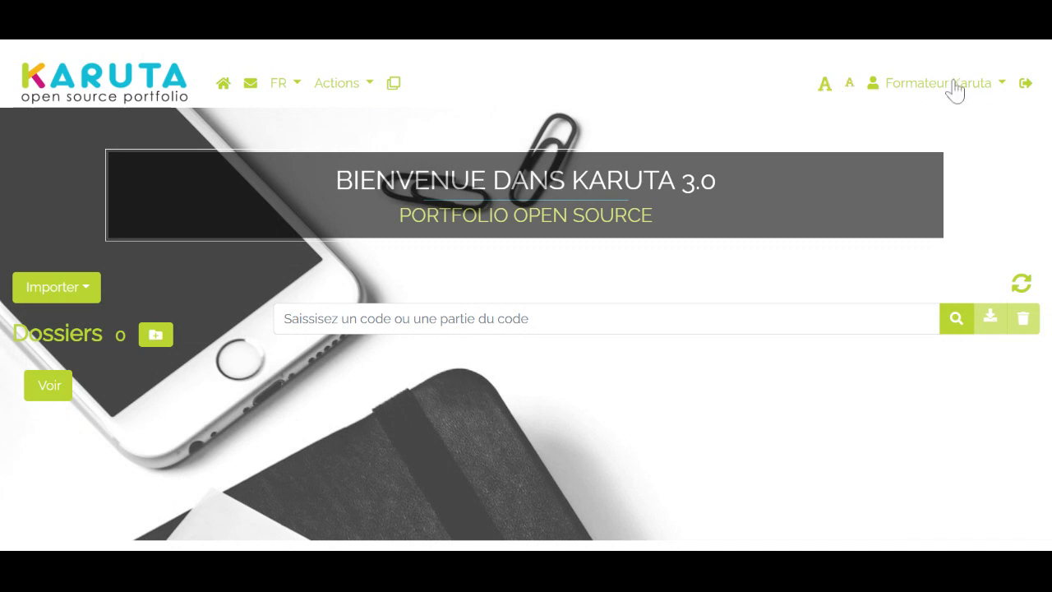
pyautogui.click(984, 92)
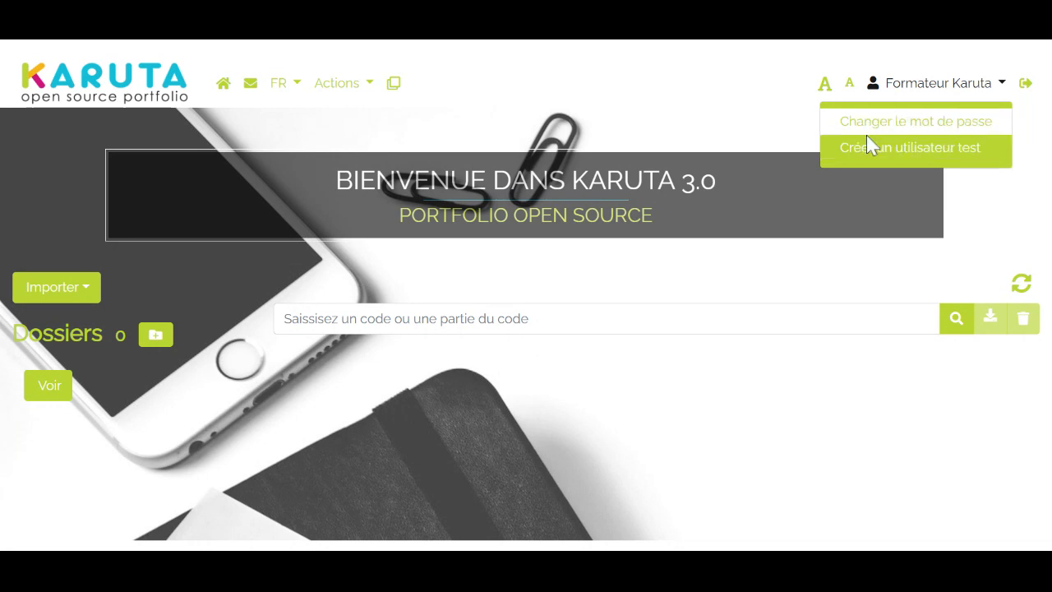
pyautogui.click(671, 110)
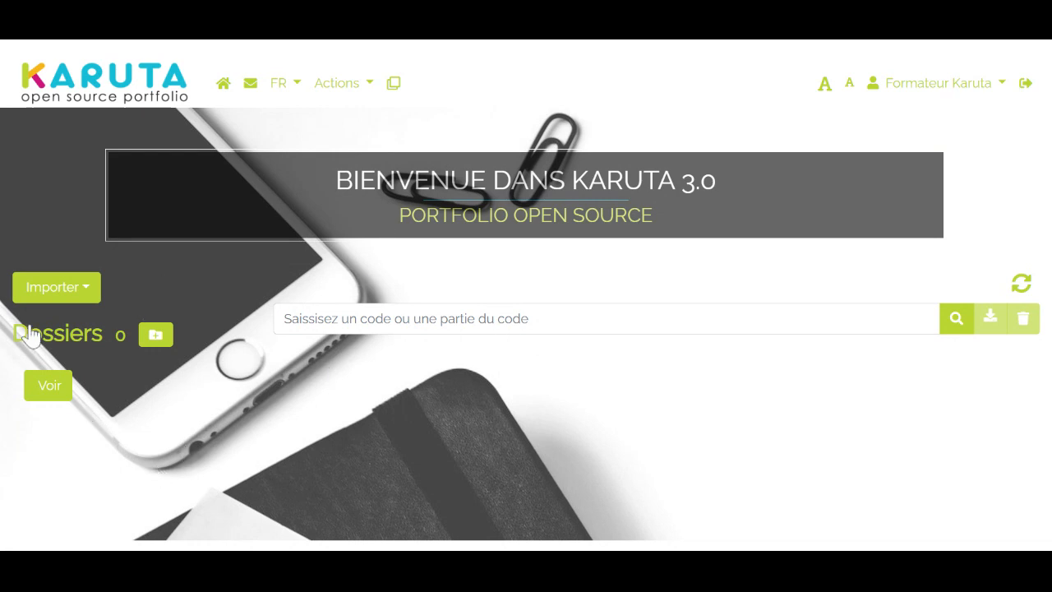
# Review the import options for models, folders and portfolio instances
pyautogui.click(85, 296)
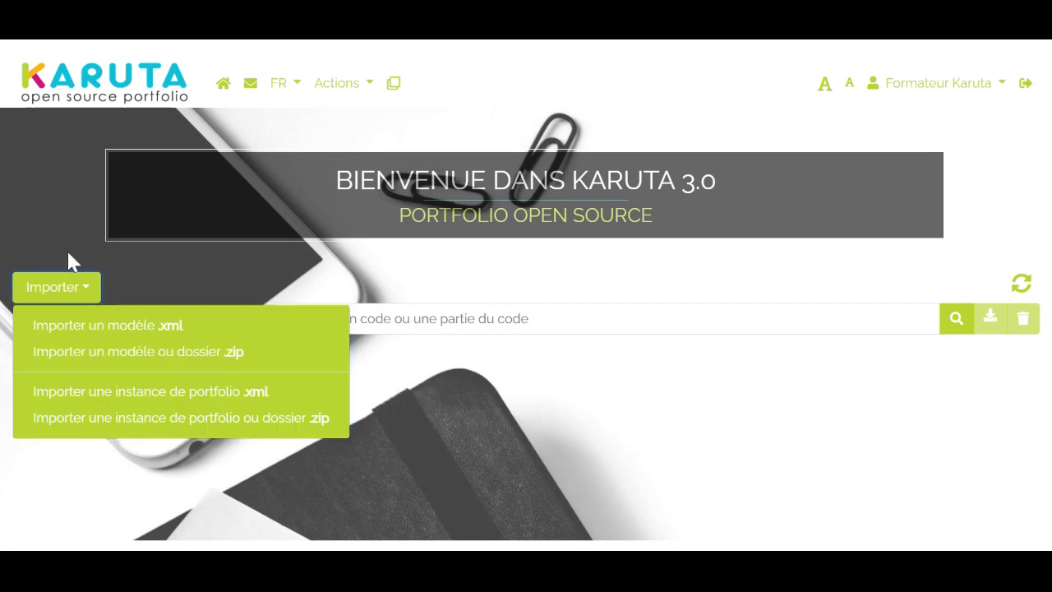
pyautogui.click(38, 222)
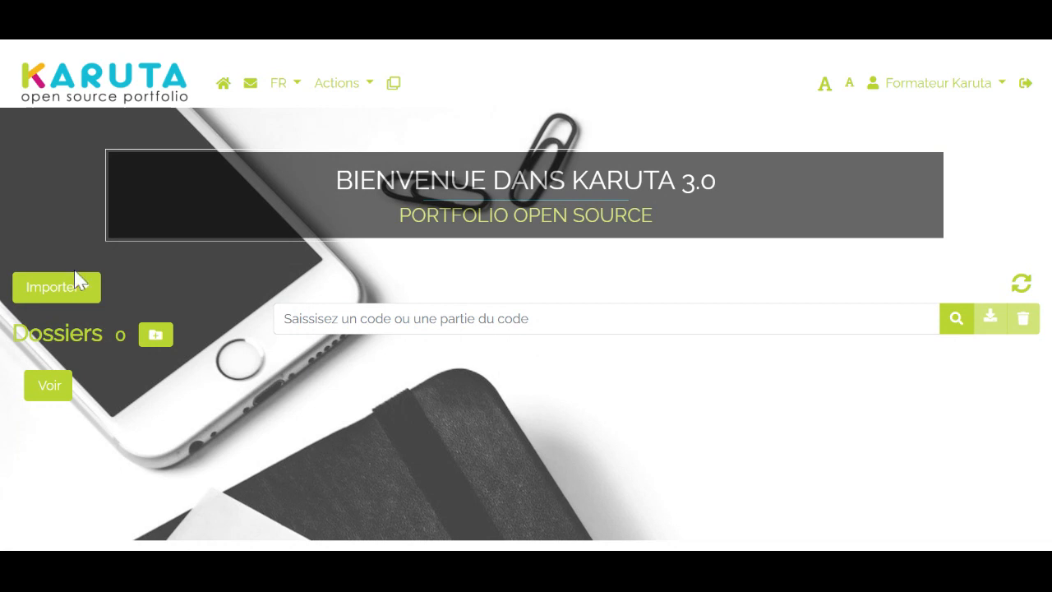
pyautogui.click(87, 301)
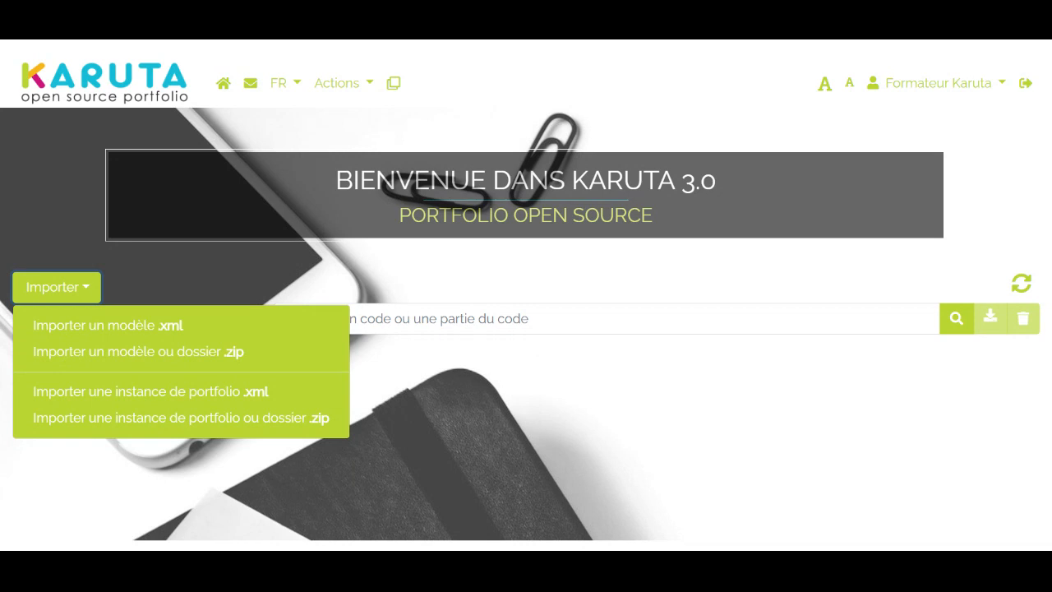
pyautogui.click(214, 270)
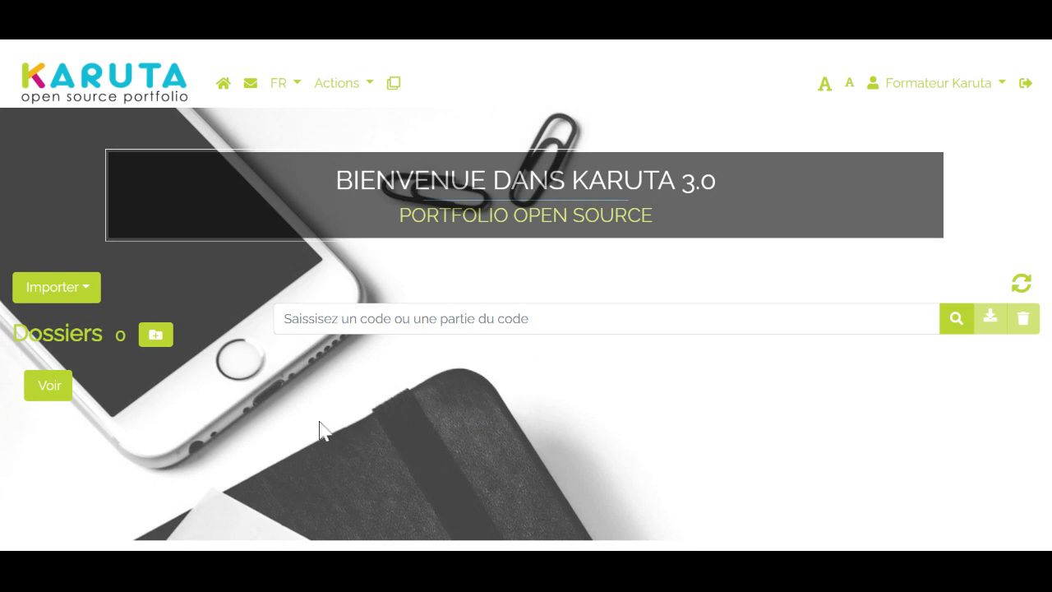
pyautogui.click(158, 338)
pyautogui.click(156, 333)
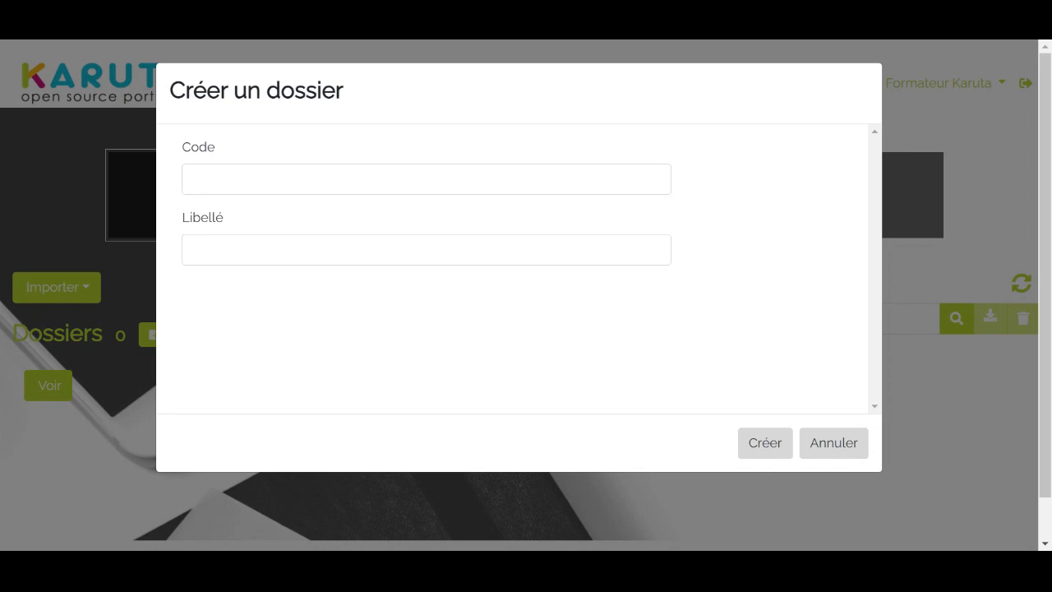
pyautogui.click(232, 179)
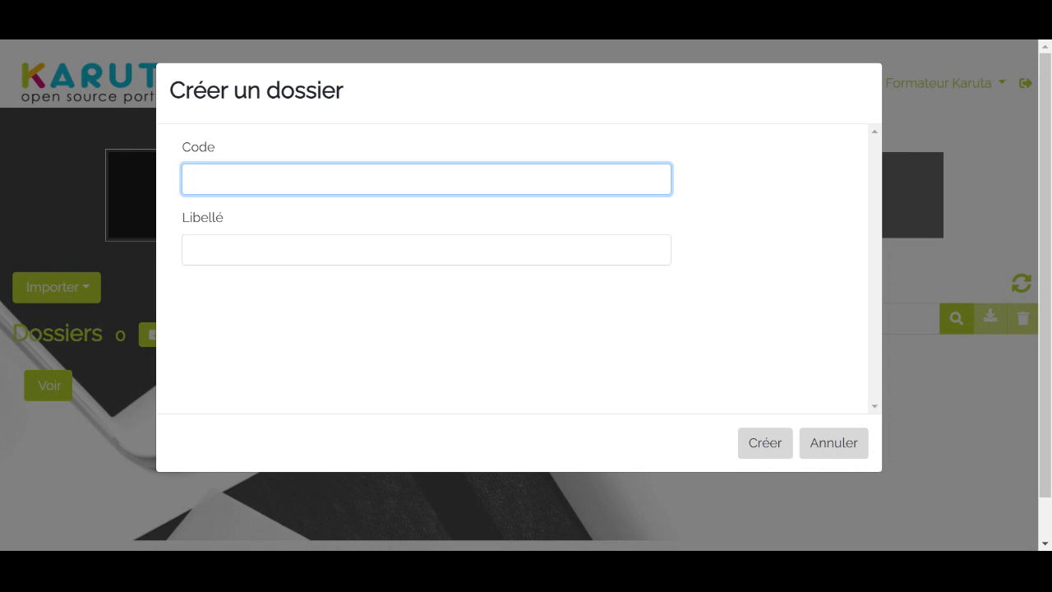
pyautogui.write('formation-m1')
pyautogui.click(107, 193)
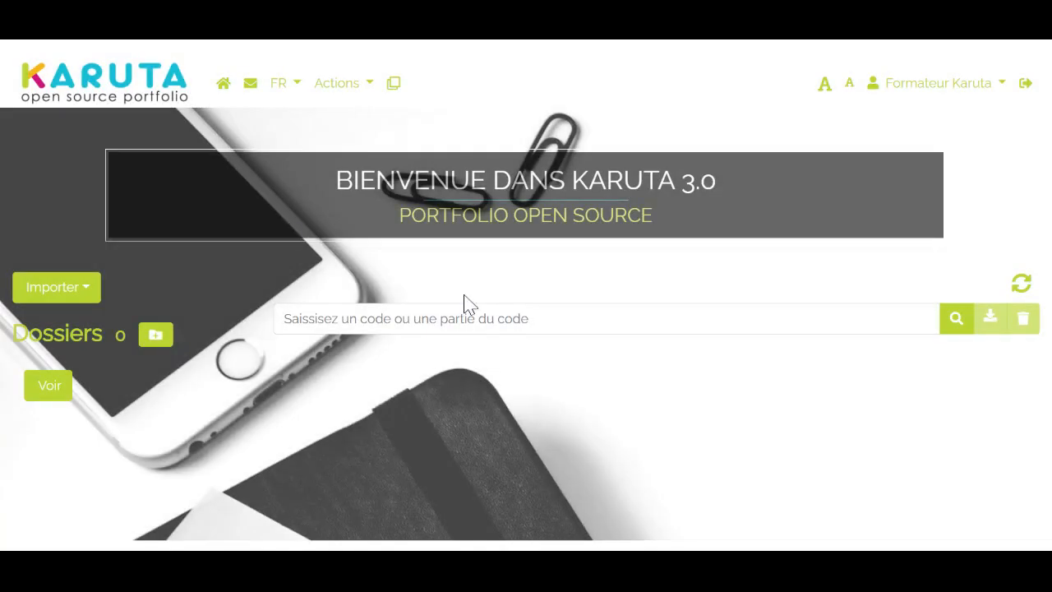
# Start a new top-level folder and give it the code formation-m1
pyautogui.click(146, 338)
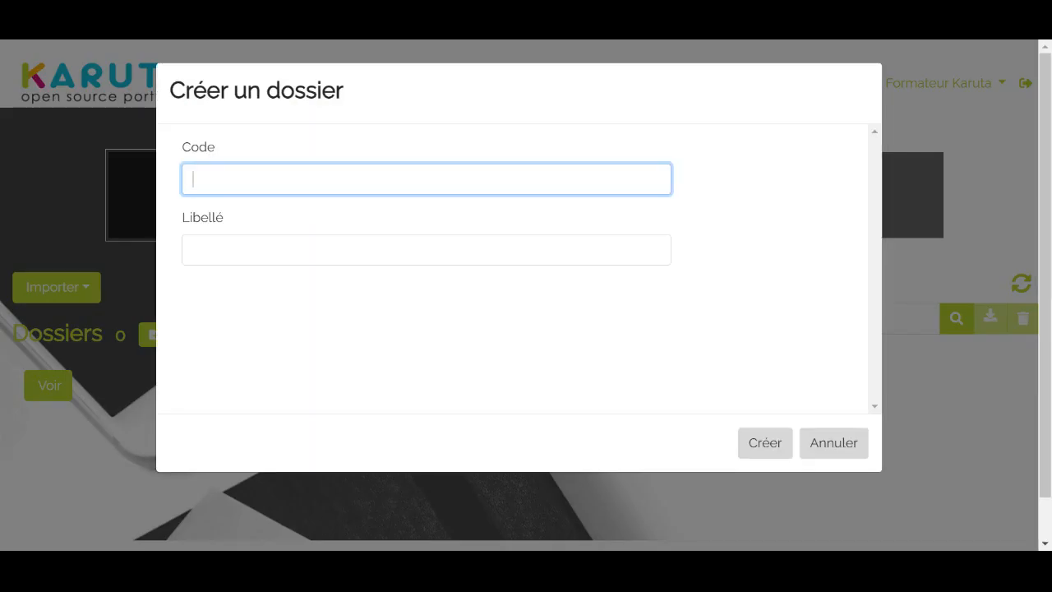
pyautogui.write('formation')
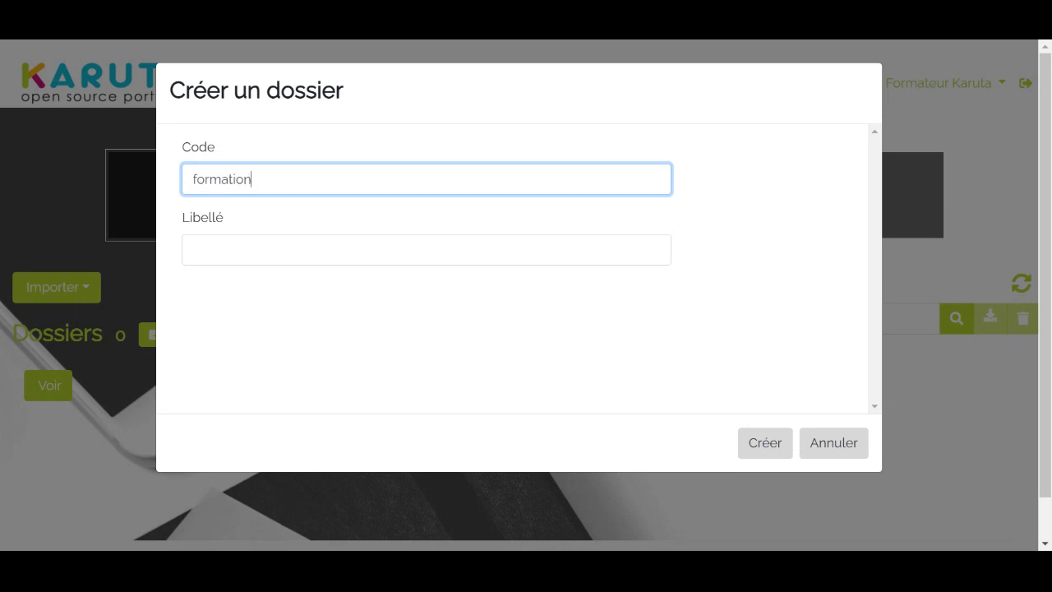
pyautogui.write('-m1')
pyautogui.click(796, 231)
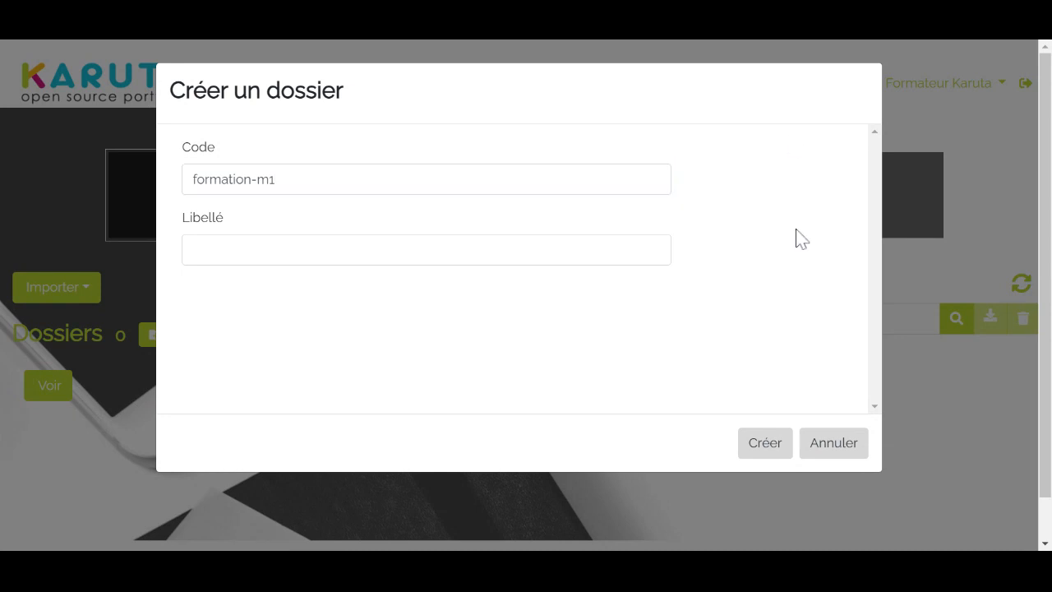
# Label the new folder "Formation Module 1" and create it
pyautogui.click(427, 250)
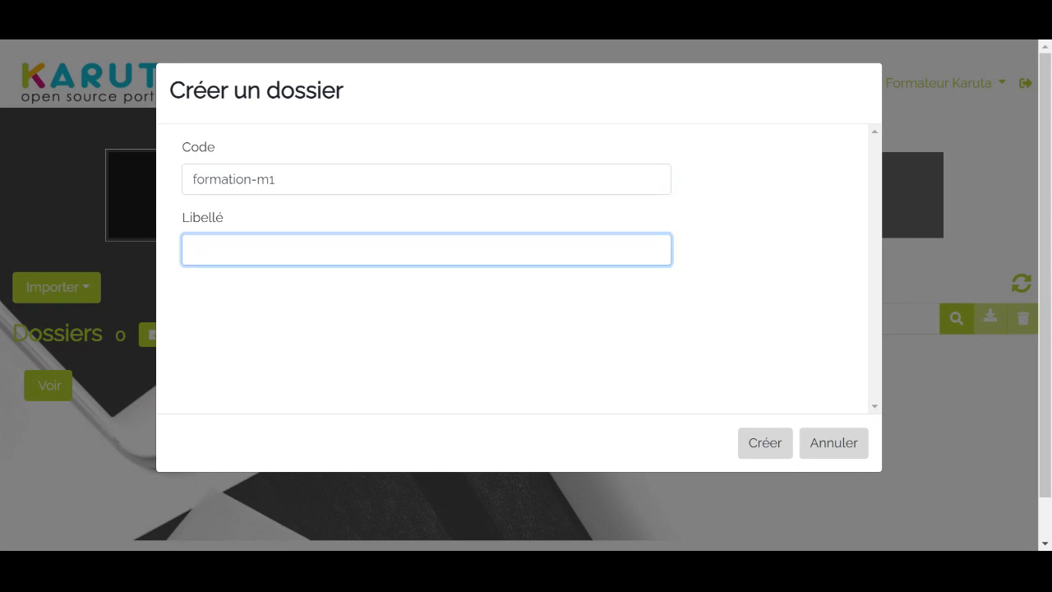
pyautogui.write('F')
pyautogui.press('BackSpace')
pyautogui.write('Mod;el')
pyautogui.press('BackSpace')
pyautogui.press('BackSpace')
pyautogui.press('BackSpace')
pyautogui.press('BackSpace')
pyautogui.press('BackSpace')
pyautogui.press('BackSpace')
pyautogui.write('Formation Module ')
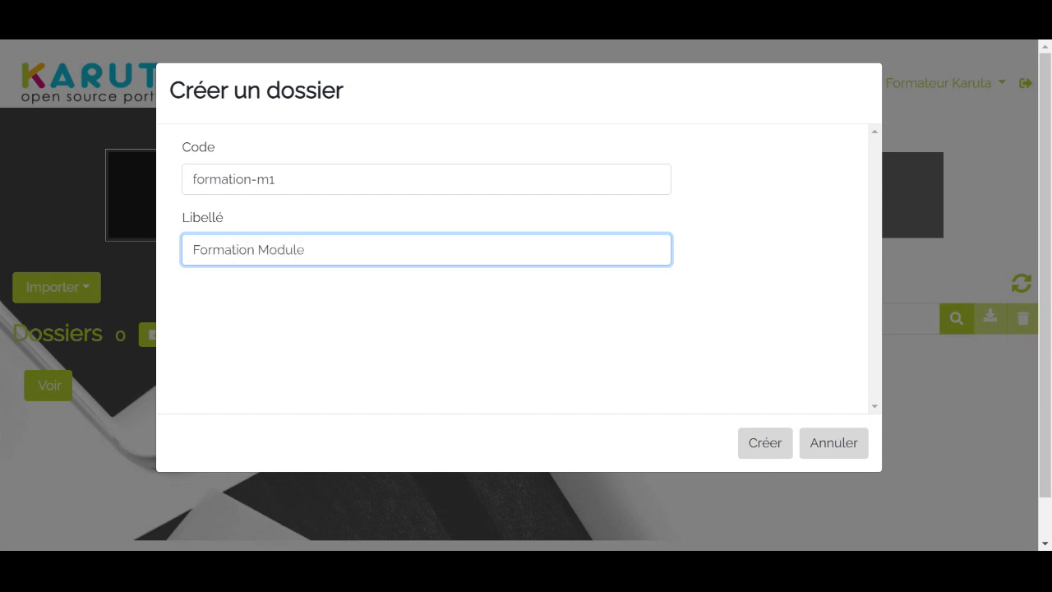
pyautogui.write('1')
pyautogui.click(762, 451)
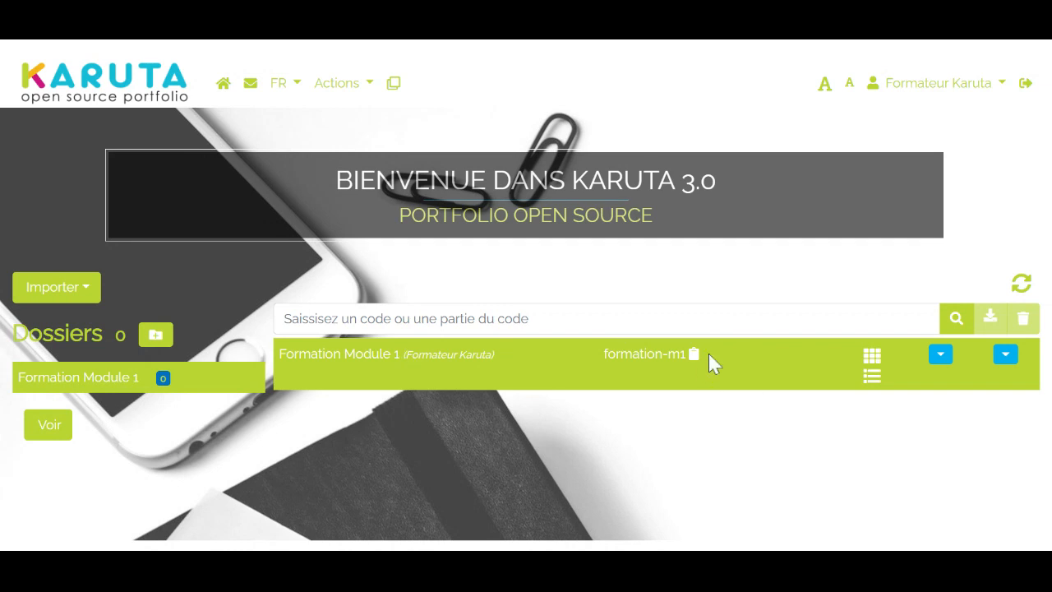
# Examine the Formation Module 1 folder's management options, its subfolder form and the kinds of content that can be created in it
pyautogui.click(940, 356)
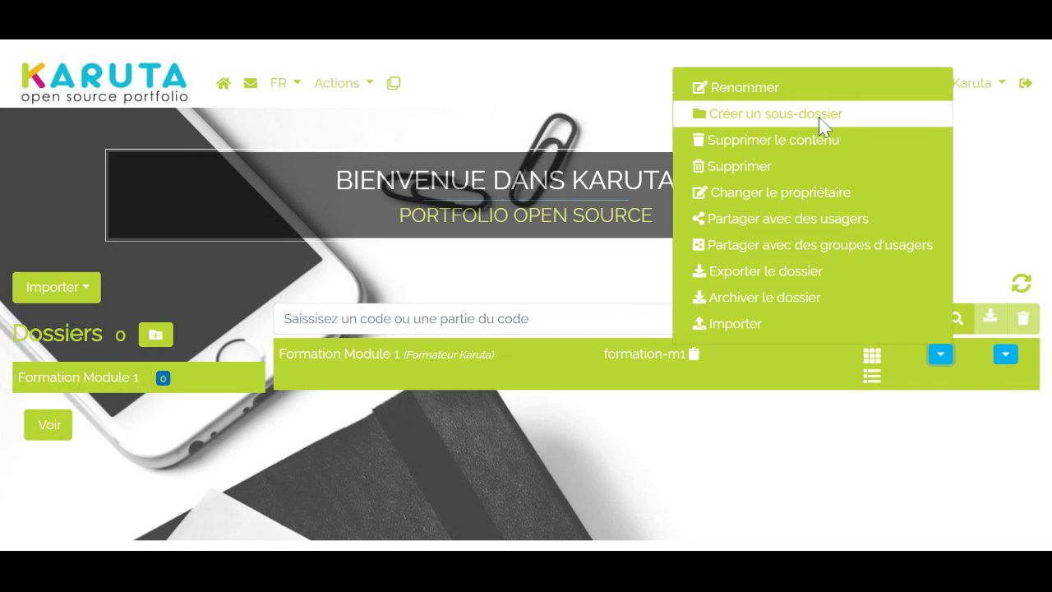
pyautogui.click(822, 120)
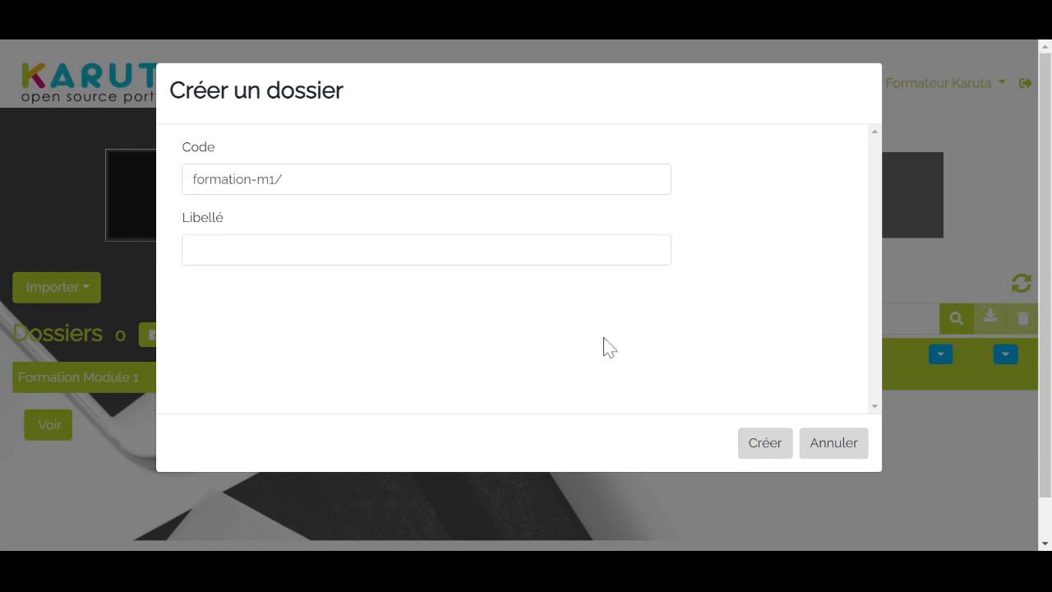
pyautogui.click(817, 448)
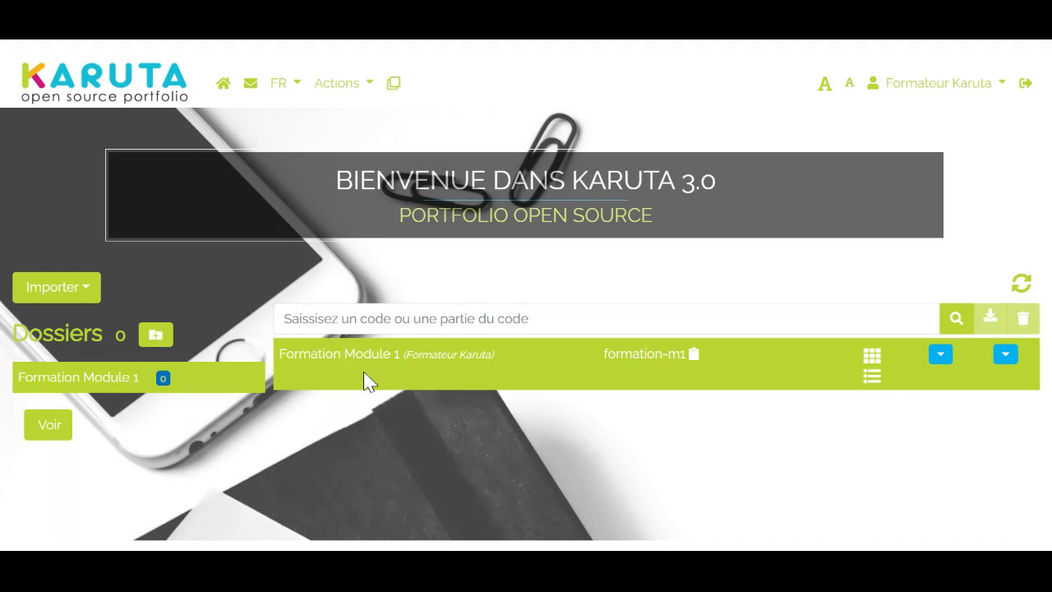
pyautogui.click(941, 355)
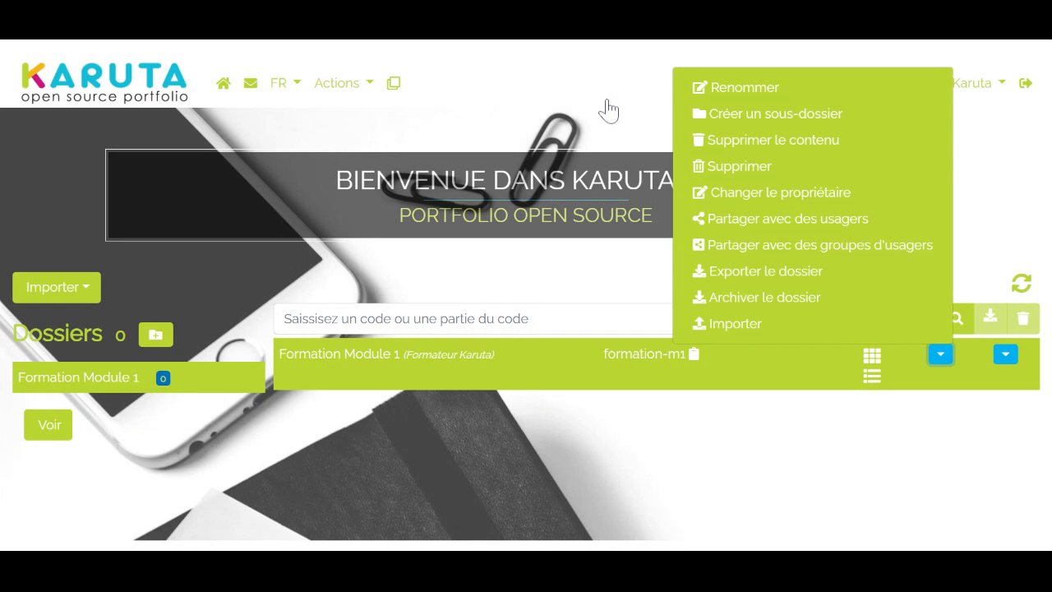
pyautogui.click(1013, 197)
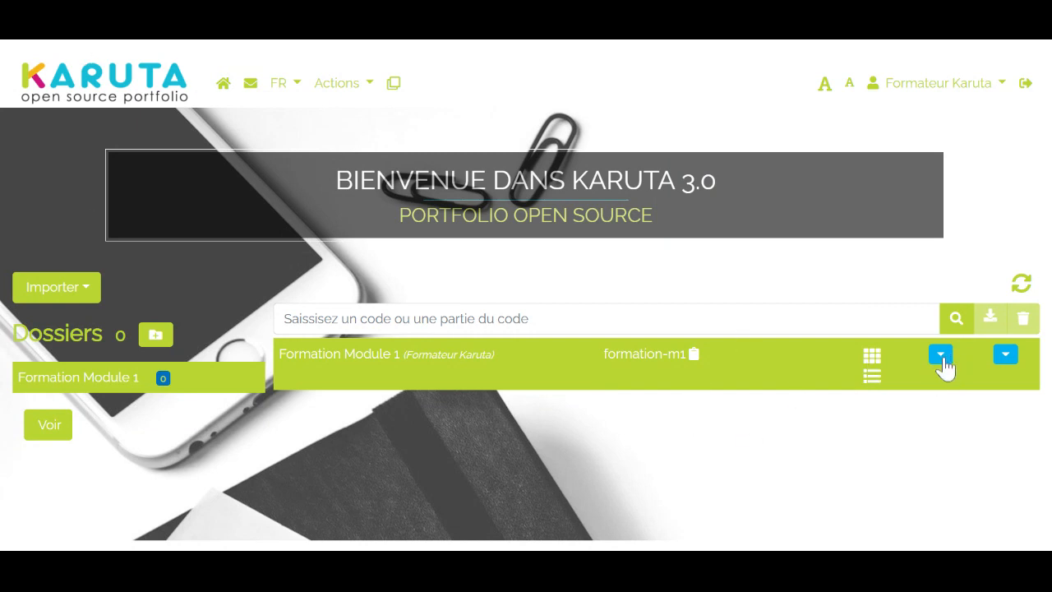
pyautogui.click(1005, 355)
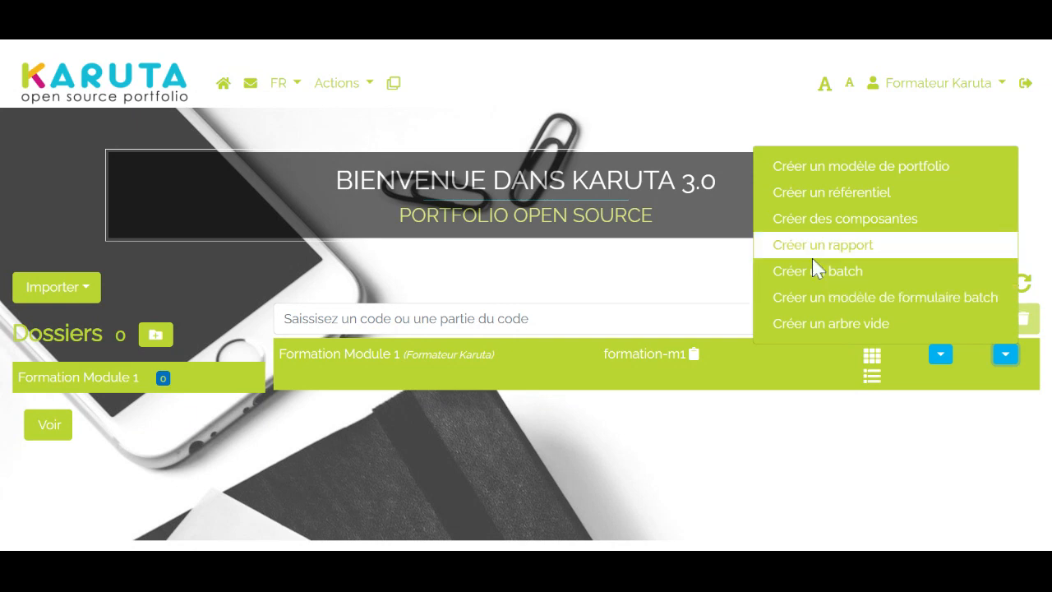
pyautogui.click(647, 95)
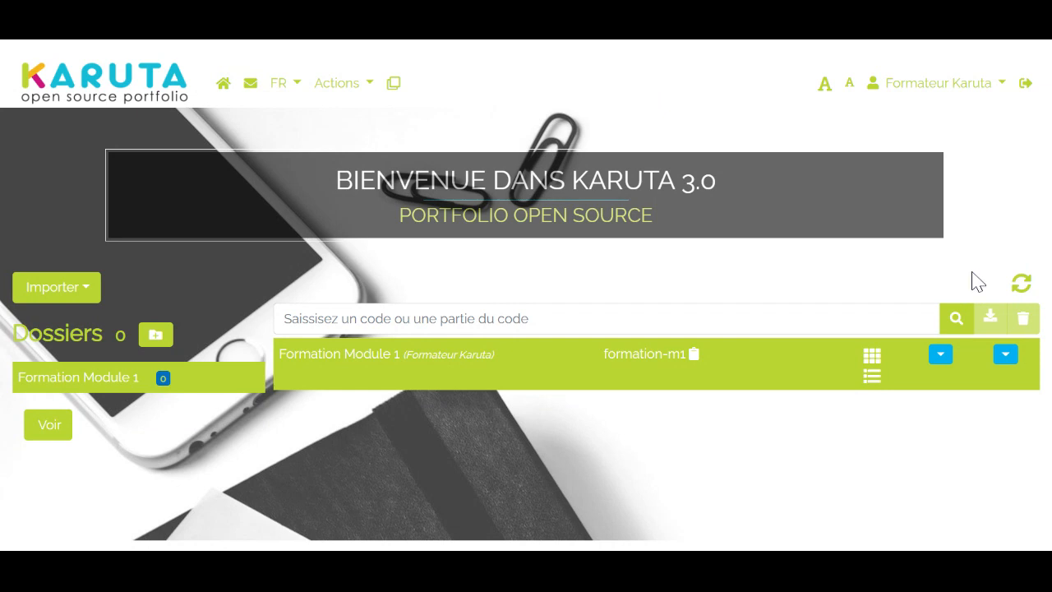
# Start a new portfolio model in the Formation Module 1 folder and give it the code portfolio-modele-introduction
pyautogui.click(1004, 355)
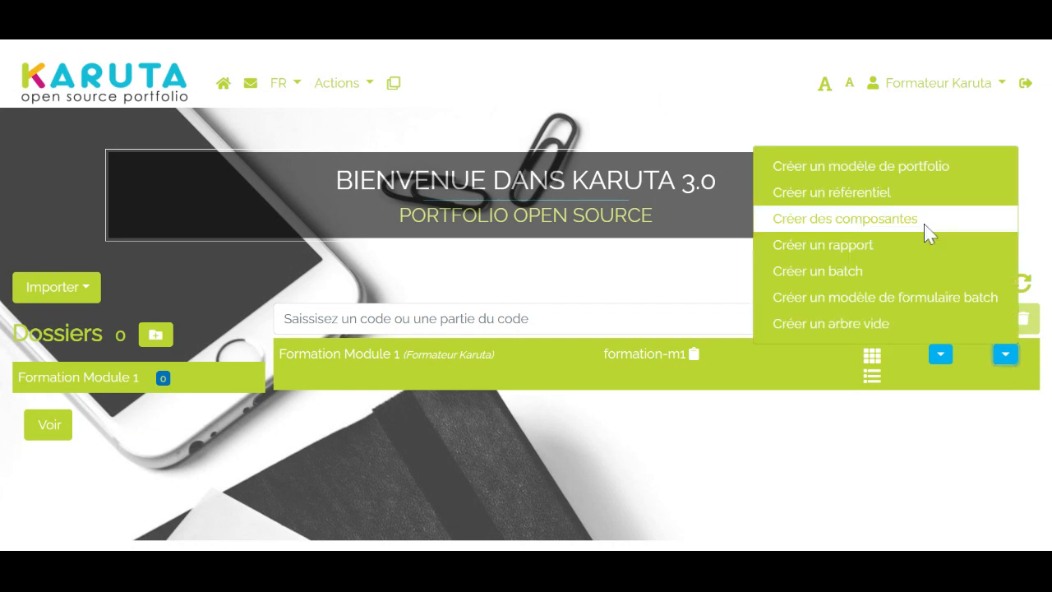
pyautogui.click(882, 173)
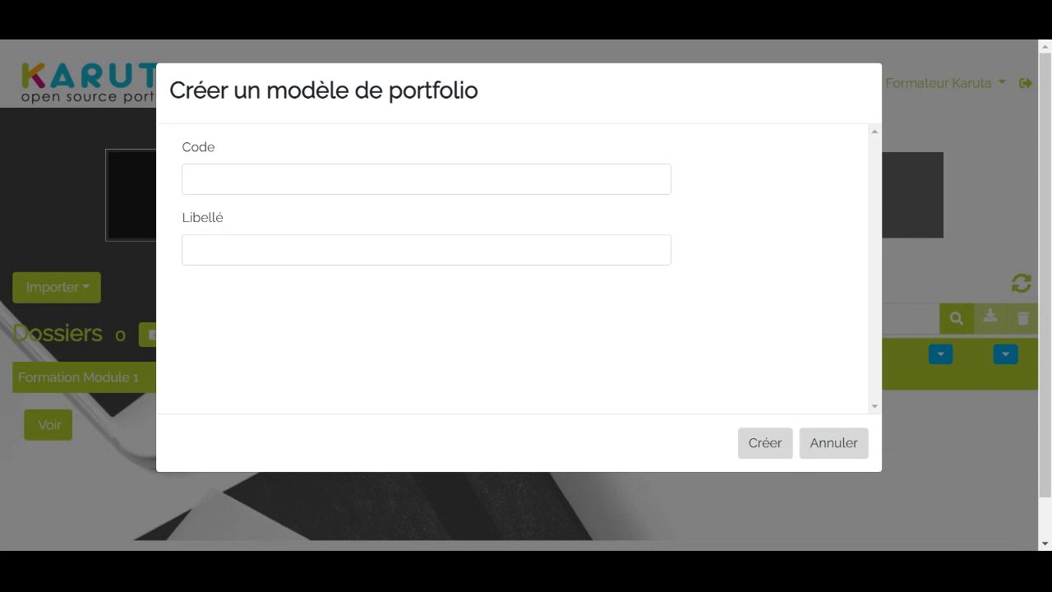
pyautogui.click(246, 179)
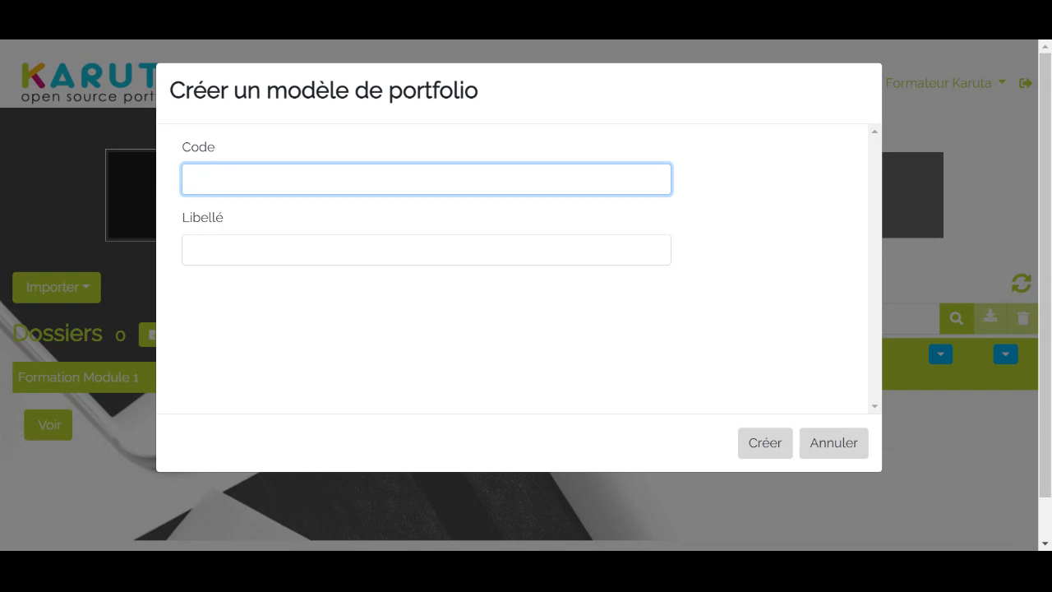
pyautogui.write('portfolio-modele')
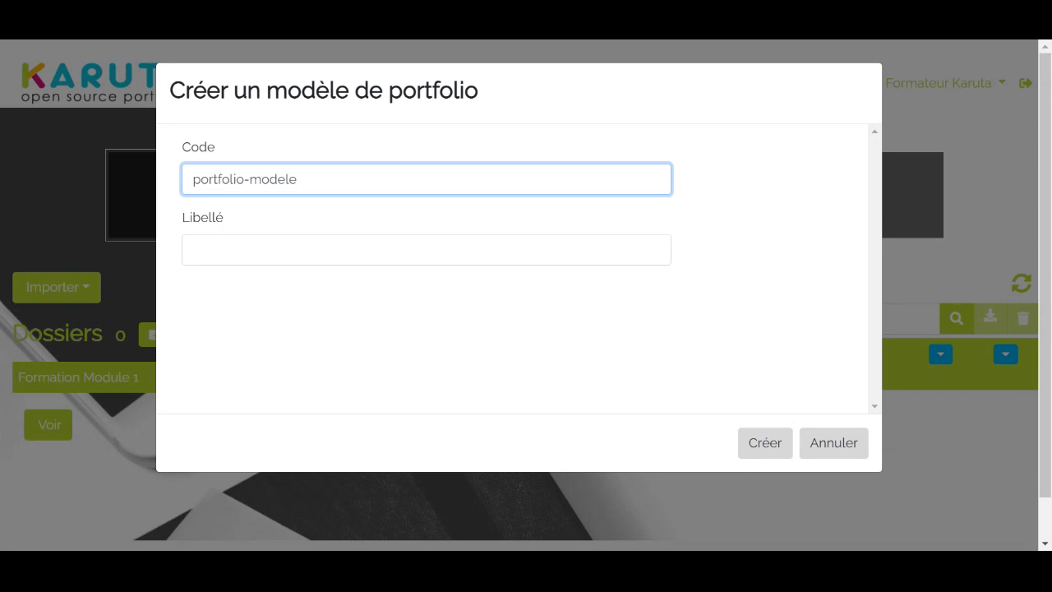
pyautogui.write('-introduction')
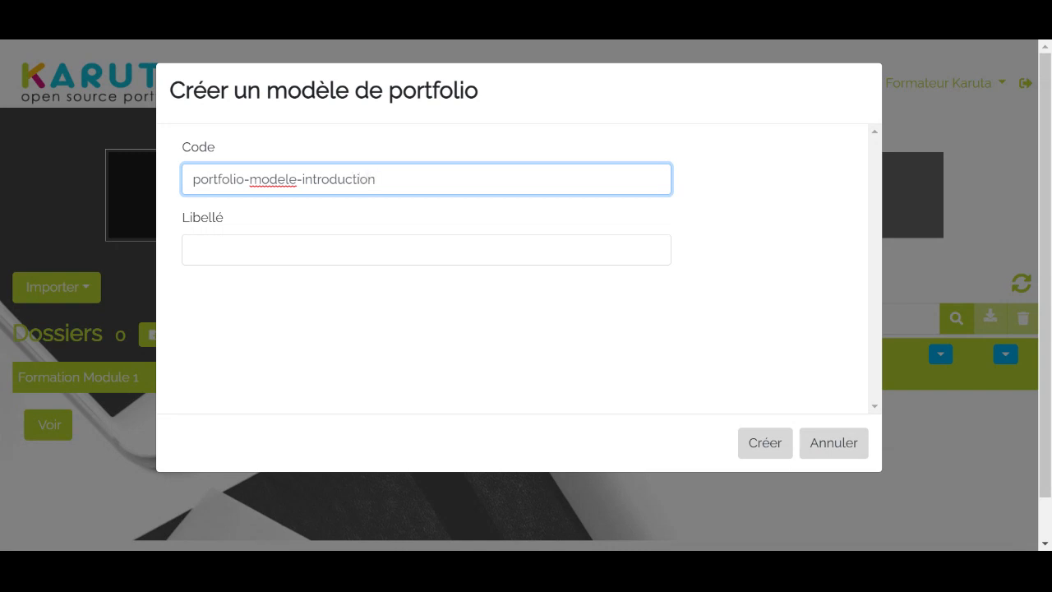
# Label the portfolio model "Portfolio modèle introduction" and create it
pyautogui.press('Tab')
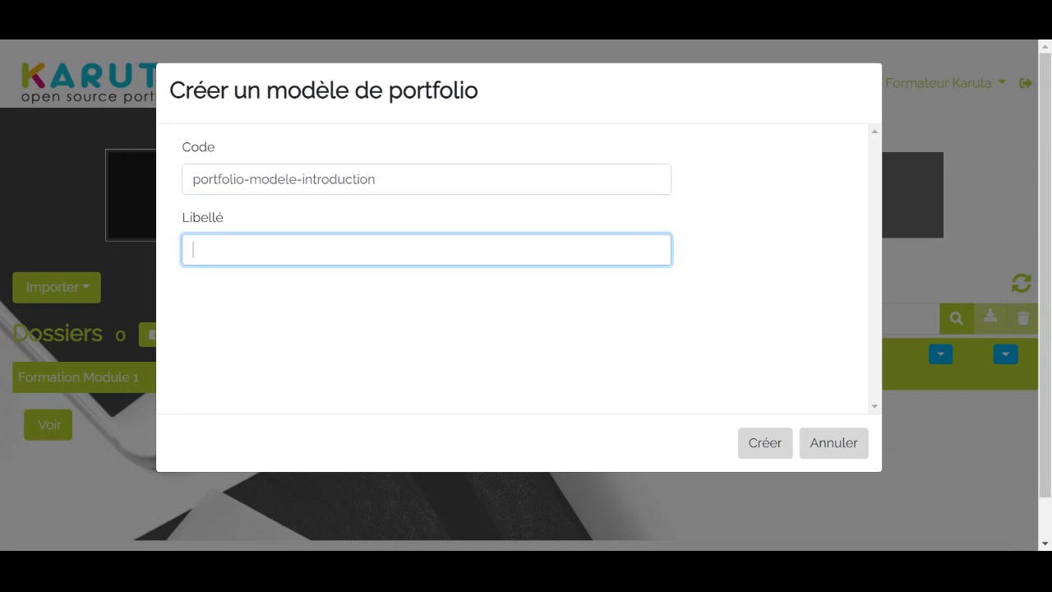
pyautogui.write('Portfolio modèle')
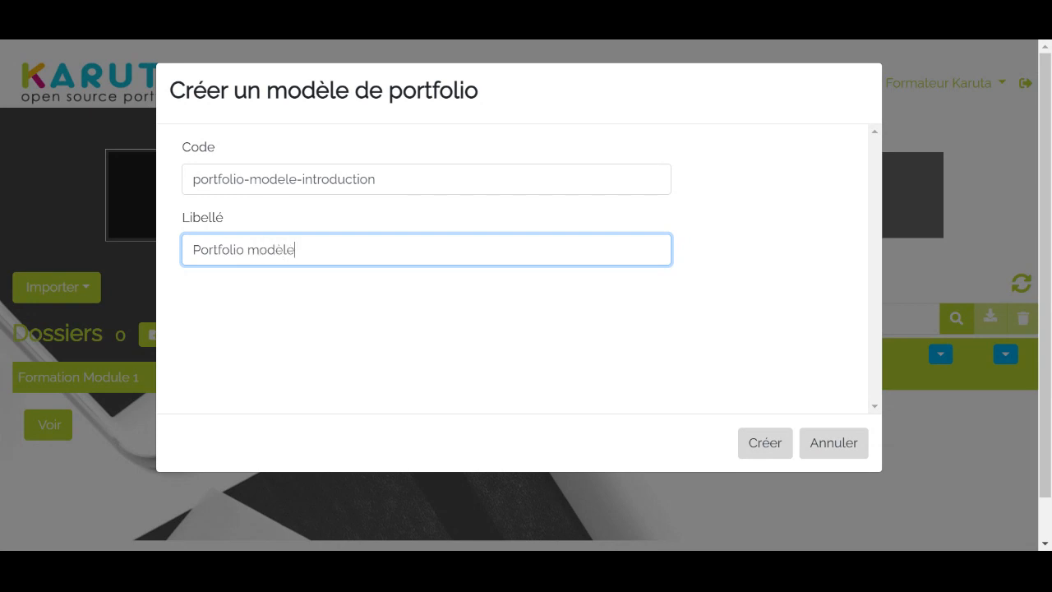
pyautogui.write(' introduction')
pyautogui.click(776, 455)
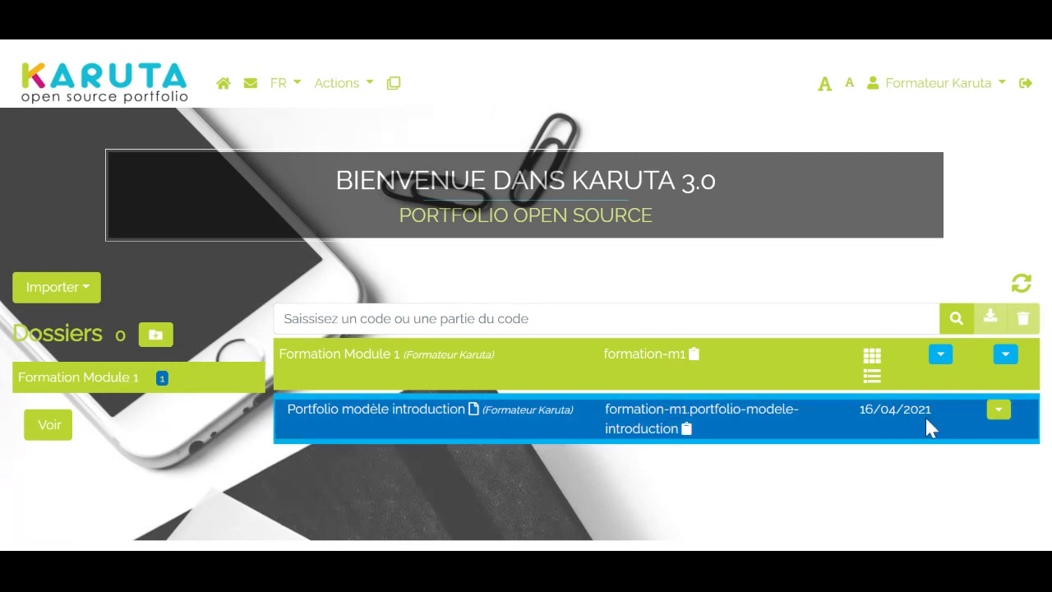
# Review the management options of Portfolio modèle introduction and open the portfolio
pyautogui.click(998, 413)
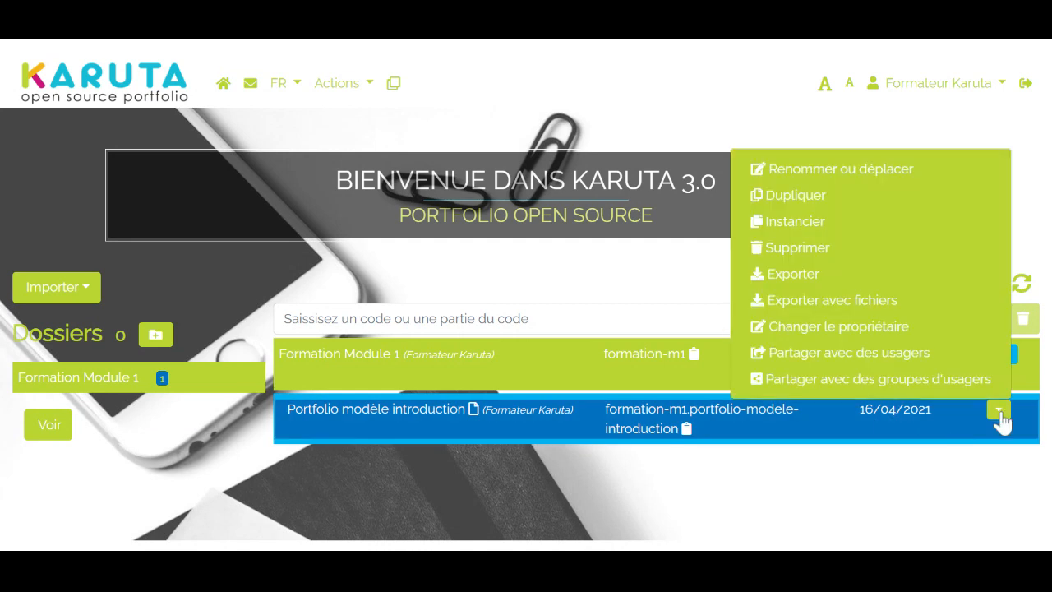
pyautogui.click(880, 508)
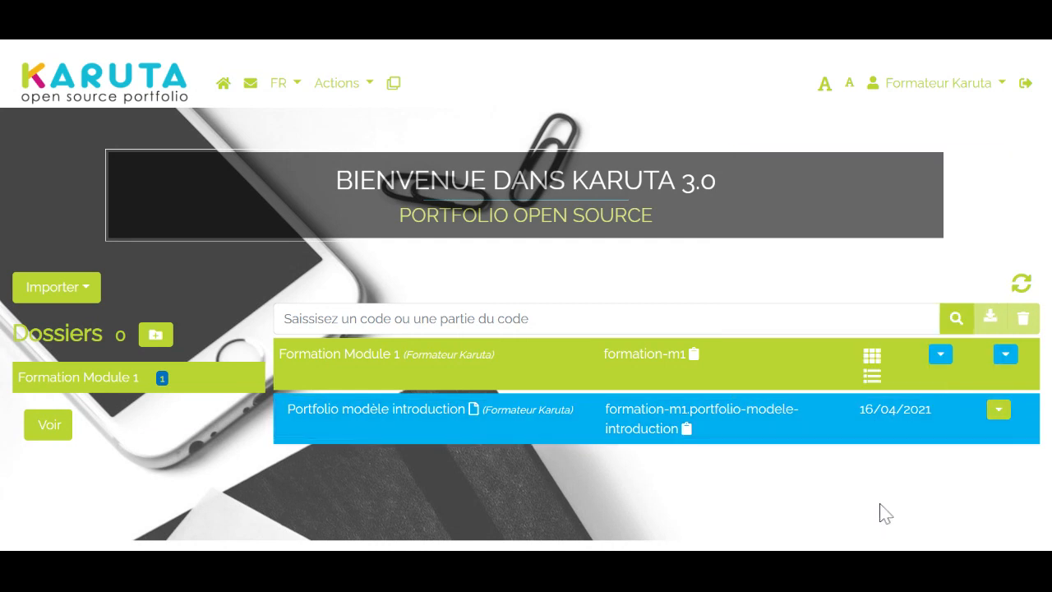
pyautogui.click(403, 420)
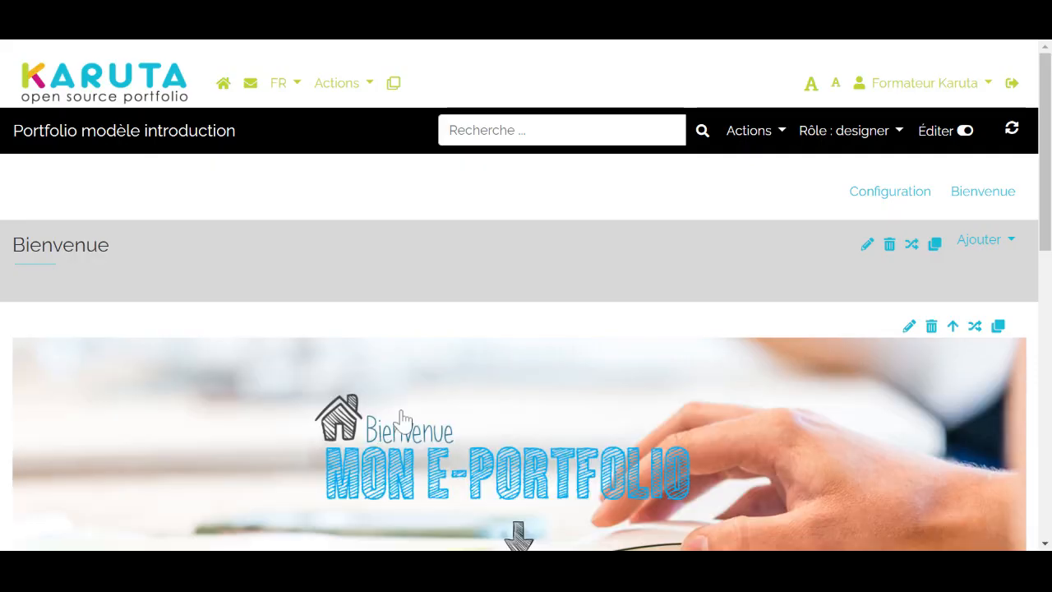
# Examine the Bienvenue page's layout, from its banner image through the profile, experience and skills blocks to the footer
pyautogui.scroll(-2, 594, 343)
pyautogui.scroll(2, 592, 341)
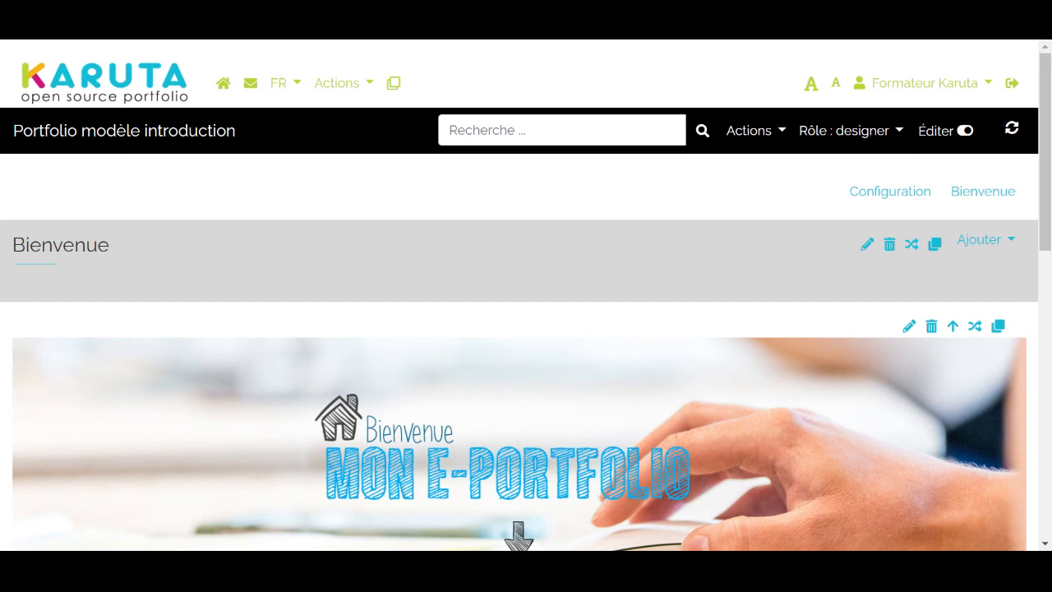
pyautogui.scroll(-7, 587, 340)
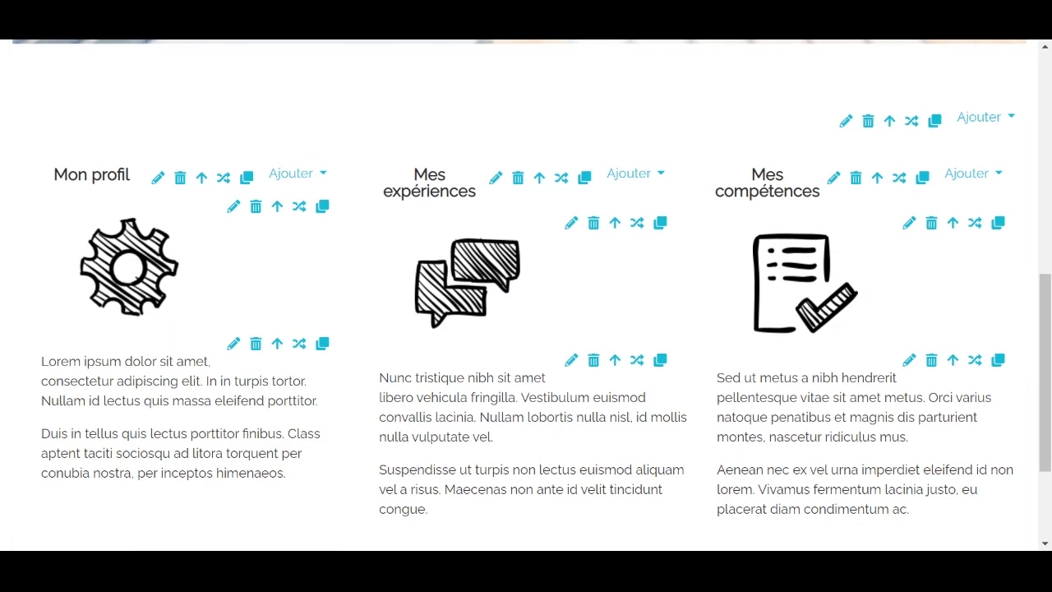
pyautogui.scroll(-2, 587, 340)
pyautogui.scroll(3, 586, 340)
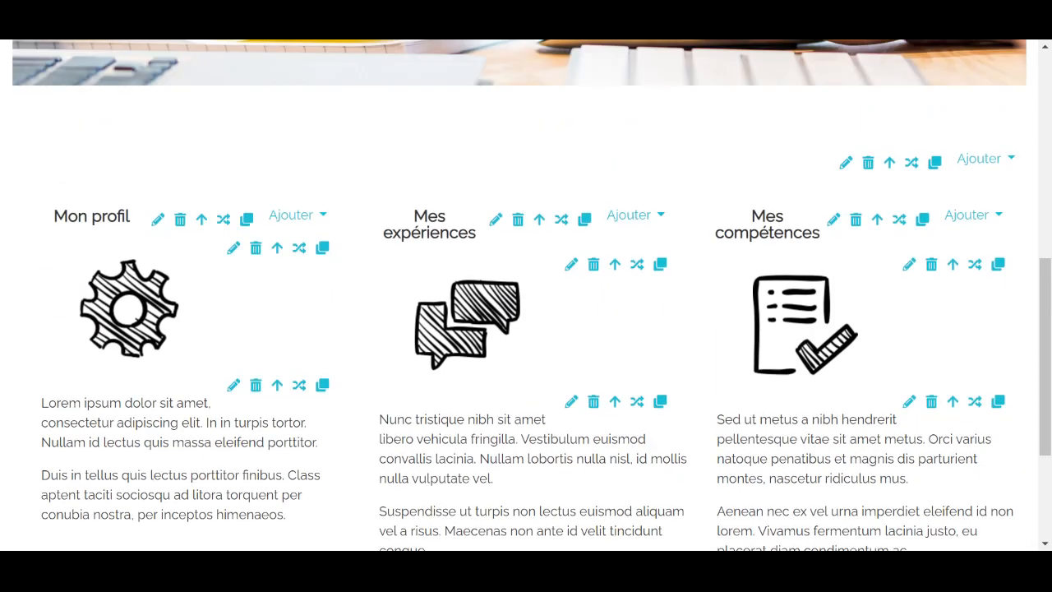
pyautogui.scroll(5, 588, 339)
pyautogui.scroll(-1, 588, 338)
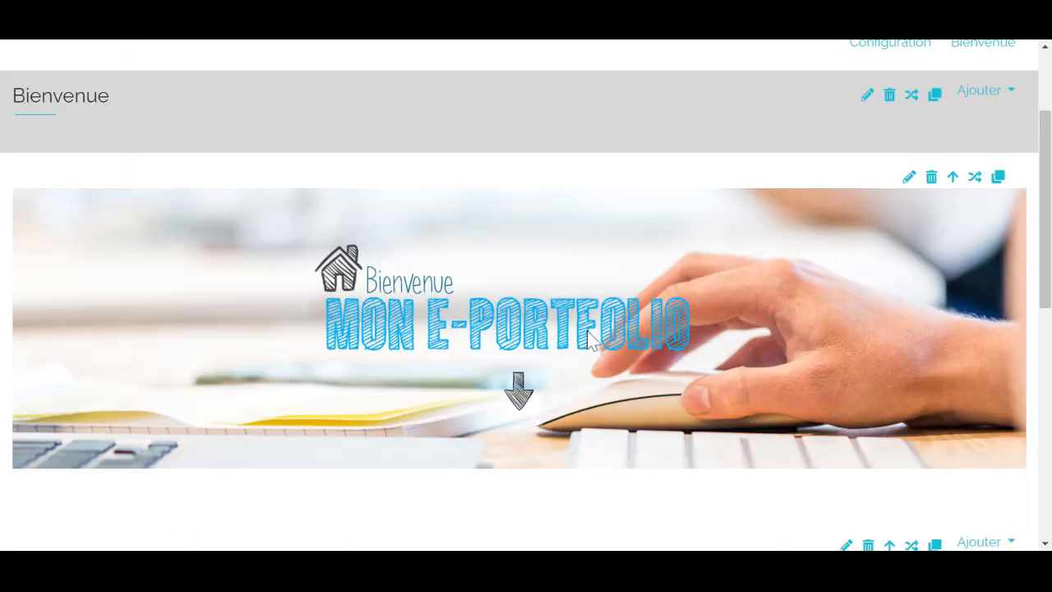
pyautogui.scroll(-1, 588, 339)
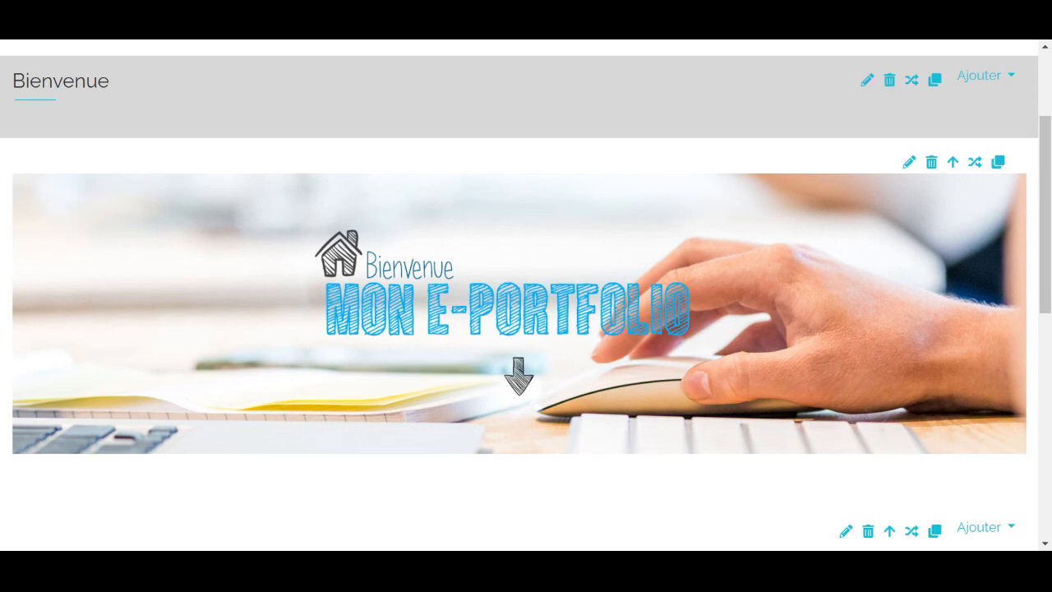
pyautogui.scroll(-4, 591, 341)
pyautogui.scroll(-3, 510, 452)
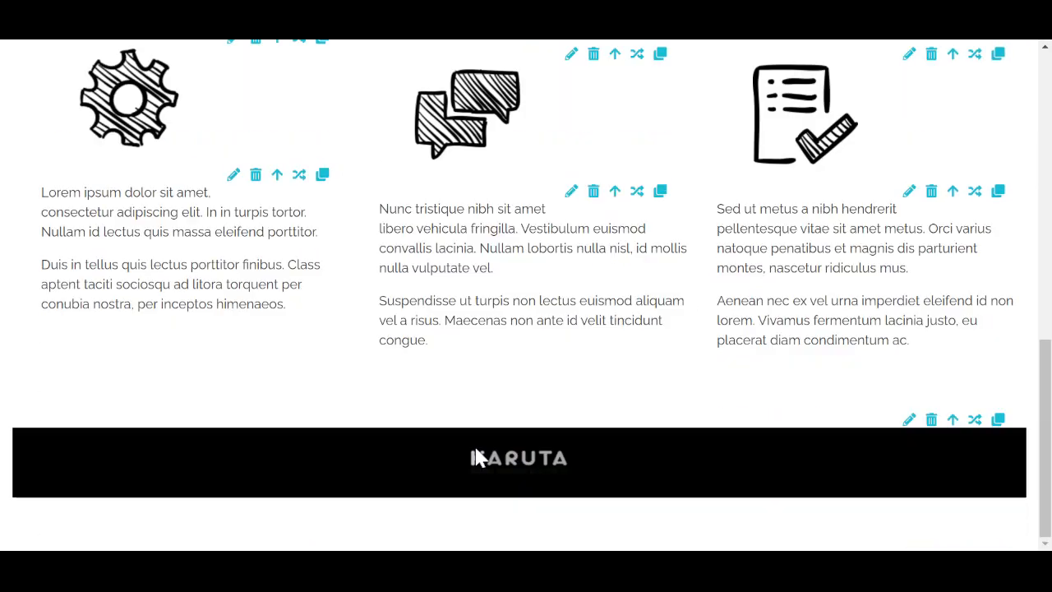
pyautogui.scroll(10, 476, 457)
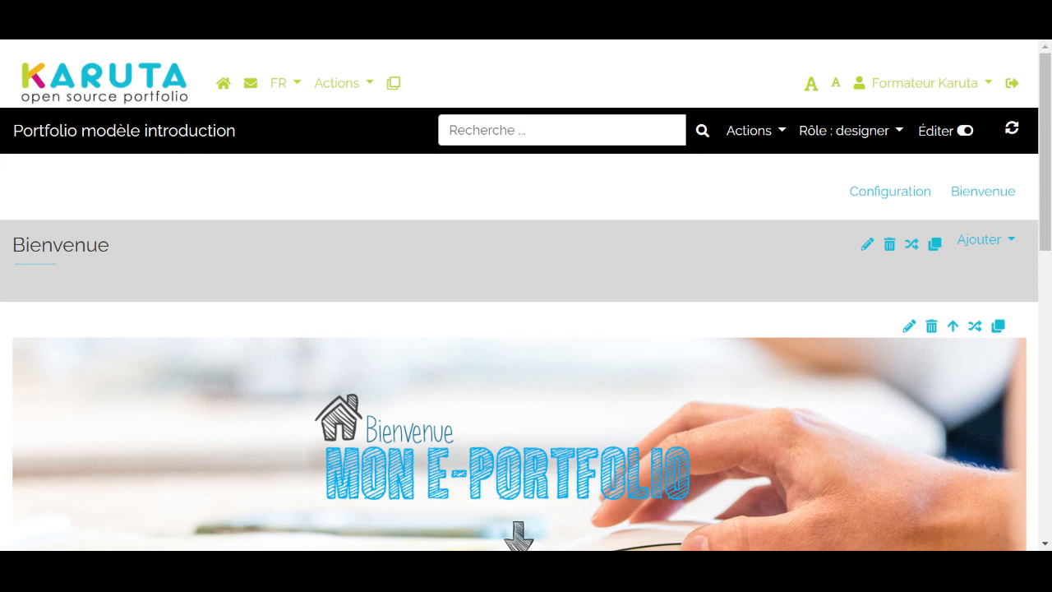
# Examine the portfolio's Configuration page, covering the variables, navigation bar, Sidebar/Topbar, default colour, menu and SVG line settings
pyautogui.click(889, 192)
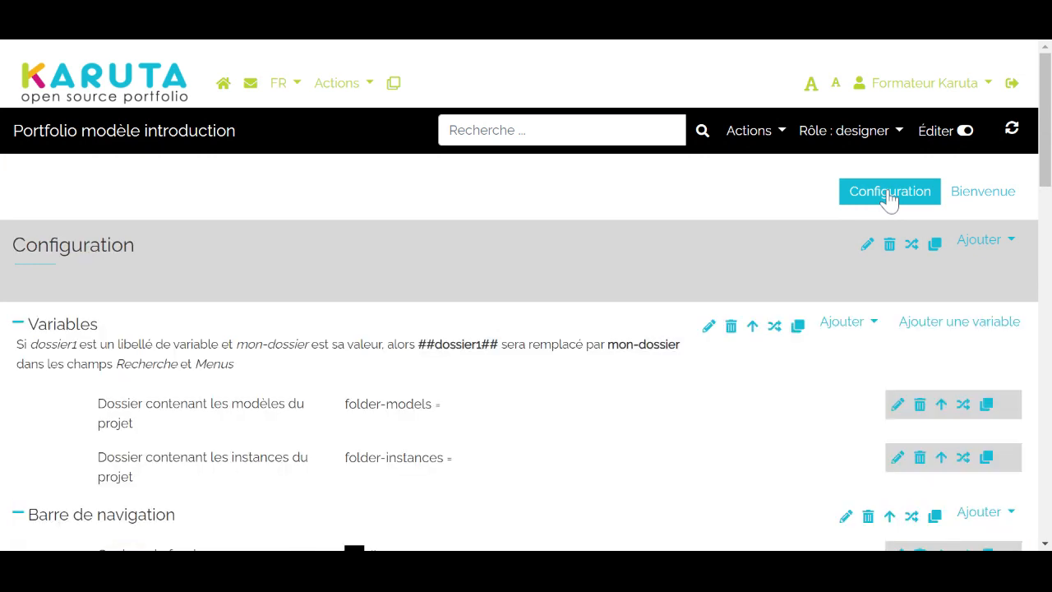
pyautogui.scroll(-2, 486, 258)
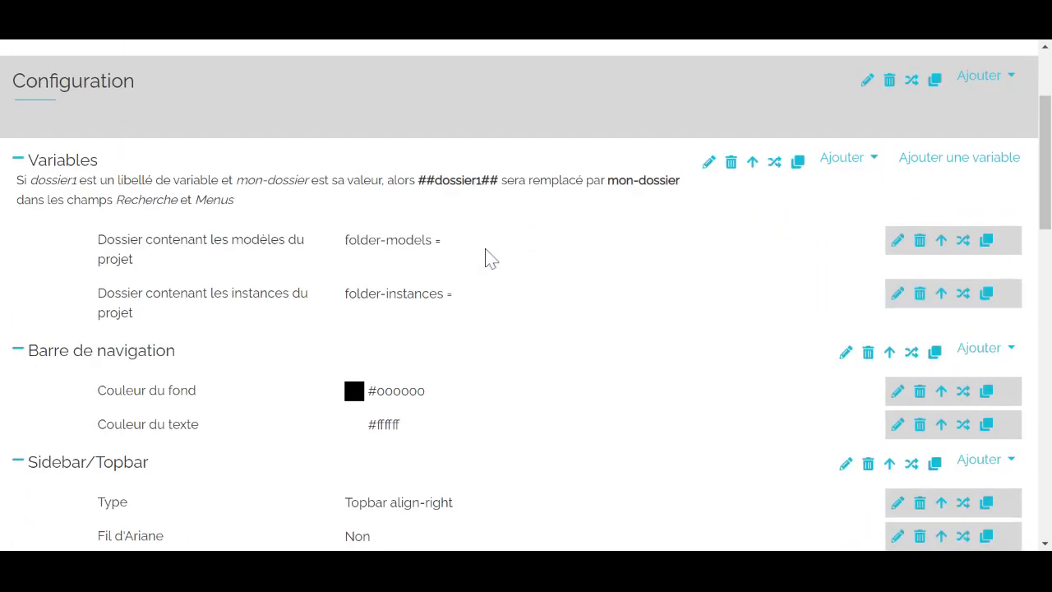
pyautogui.scroll(-2, 487, 258)
pyautogui.scroll(2, 487, 258)
pyautogui.scroll(-2, 488, 258)
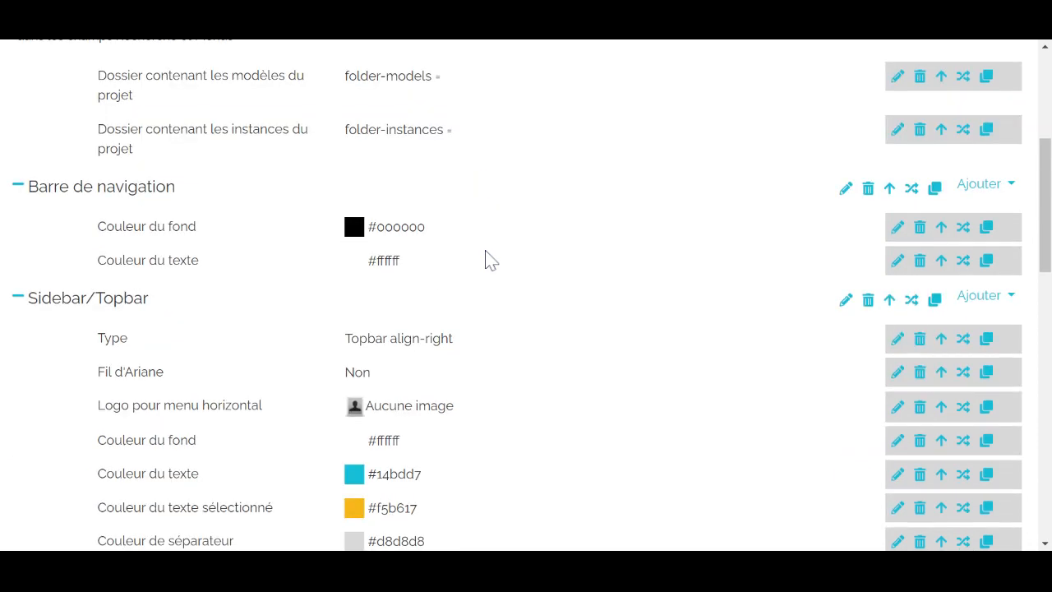
pyautogui.scroll(-1, 742, 451)
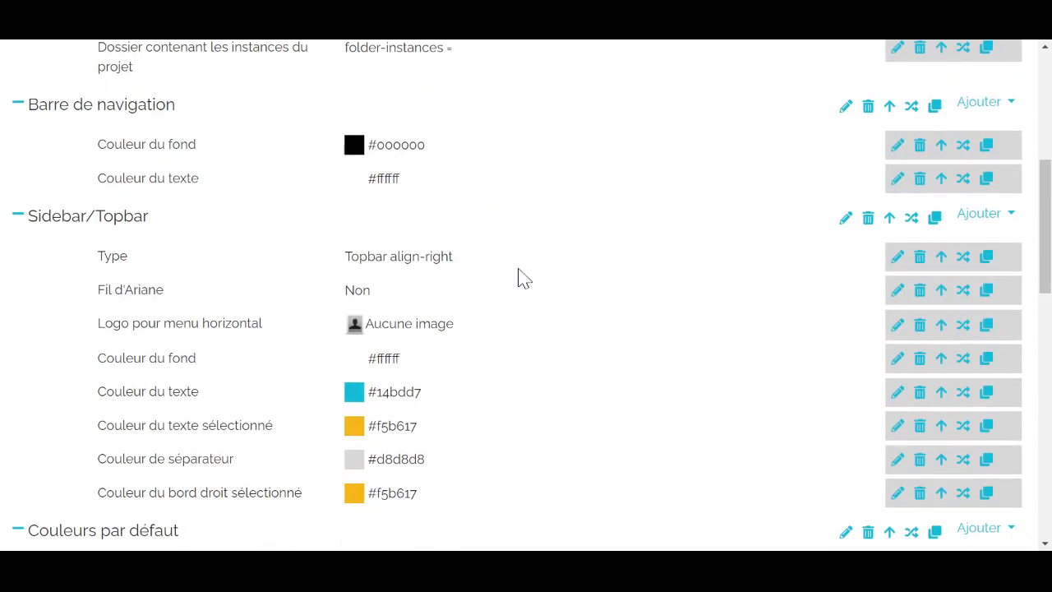
pyautogui.scroll(-4, 517, 278)
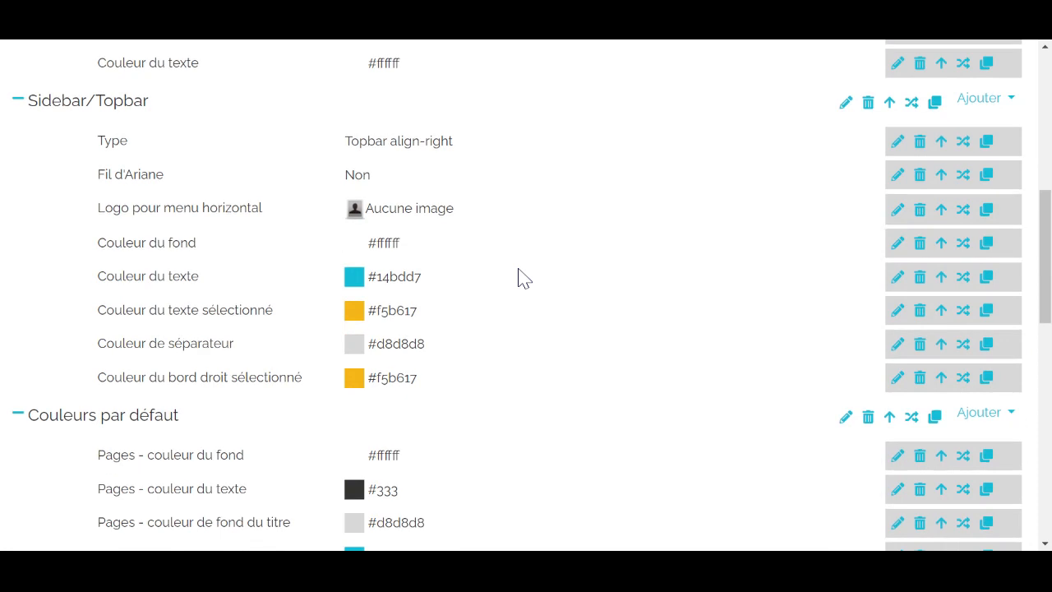
pyautogui.scroll(-1, 517, 277)
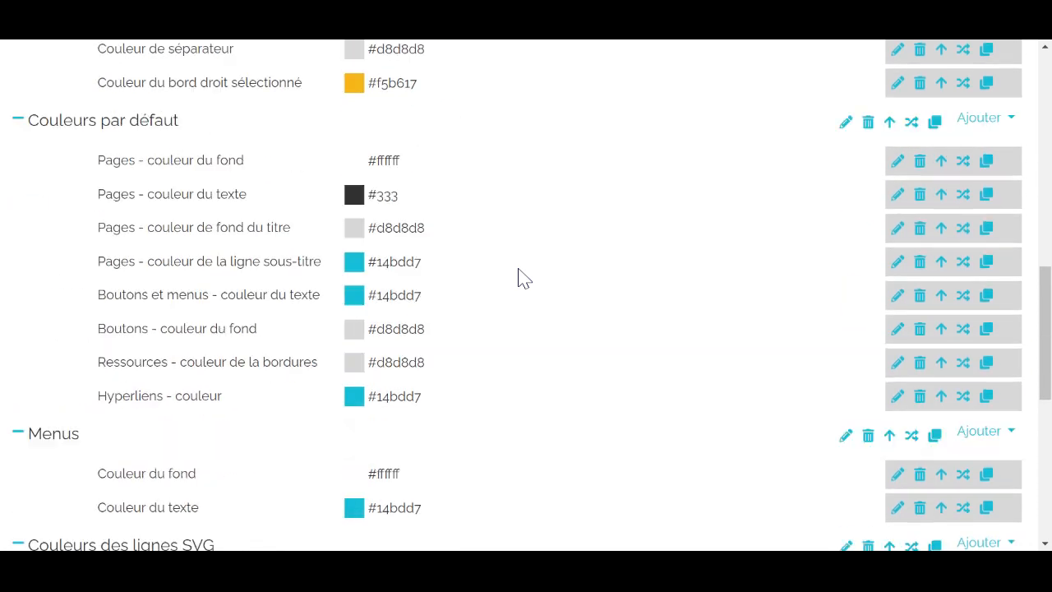
pyautogui.scroll(-5, 518, 278)
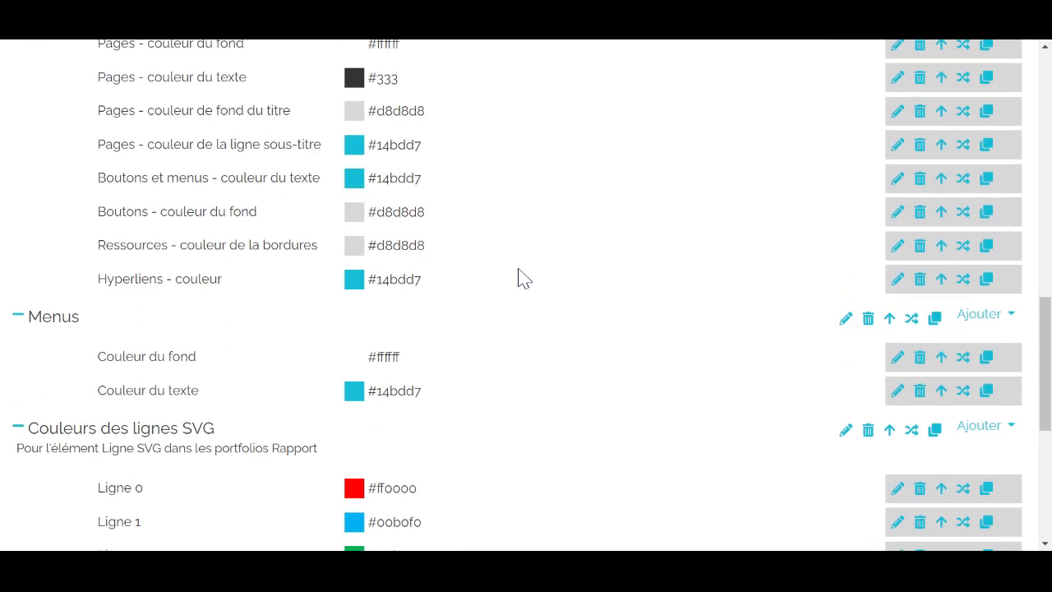
pyautogui.scroll(1, 518, 278)
pyautogui.scroll(3, 518, 277)
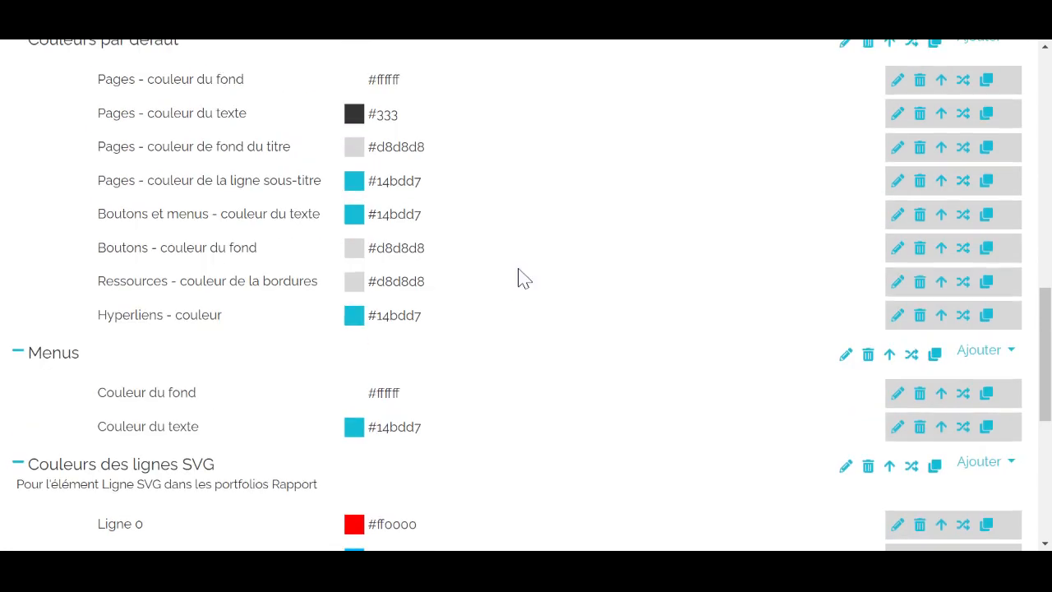
pyautogui.scroll(4, 518, 278)
pyautogui.scroll(2, 518, 277)
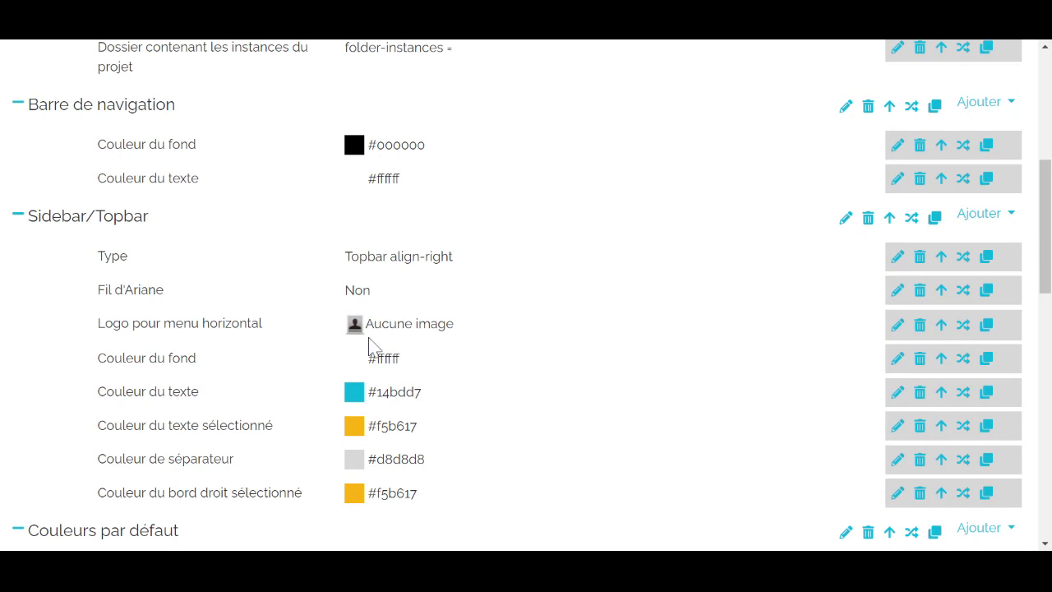
# Choose "horizontal-right Topbar droite" as the Sidebar/Topbar type and close its settings
pyautogui.scroll(1, 505, 325)
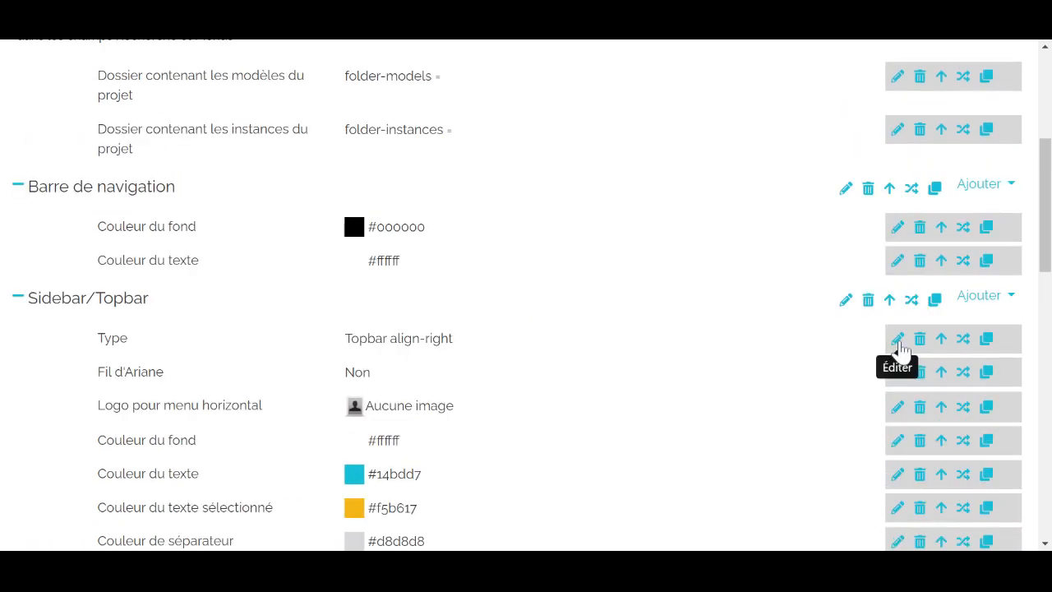
pyautogui.click(896, 343)
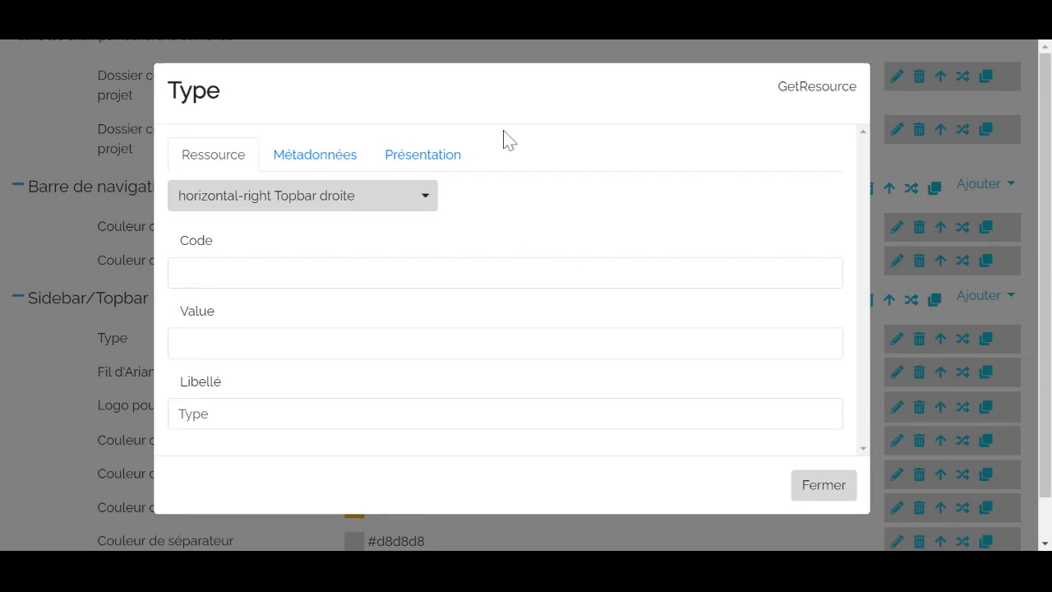
pyautogui.click(425, 205)
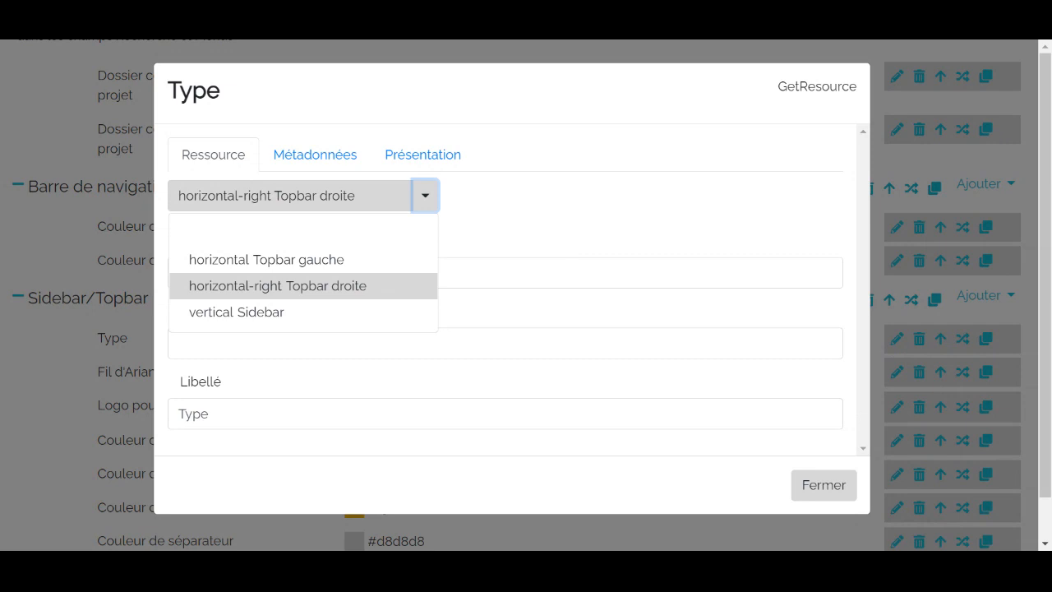
pyautogui.click(389, 289)
pyautogui.click(822, 487)
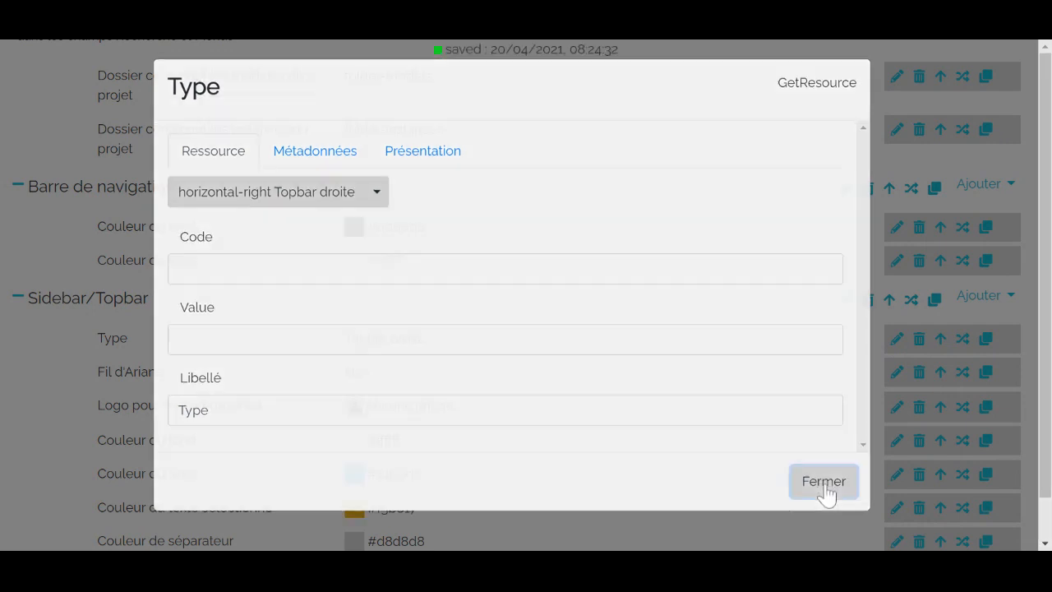
# Return to the Bienvenue page and check which actions are available for the portfolio
pyautogui.scroll(4, 652, 315)
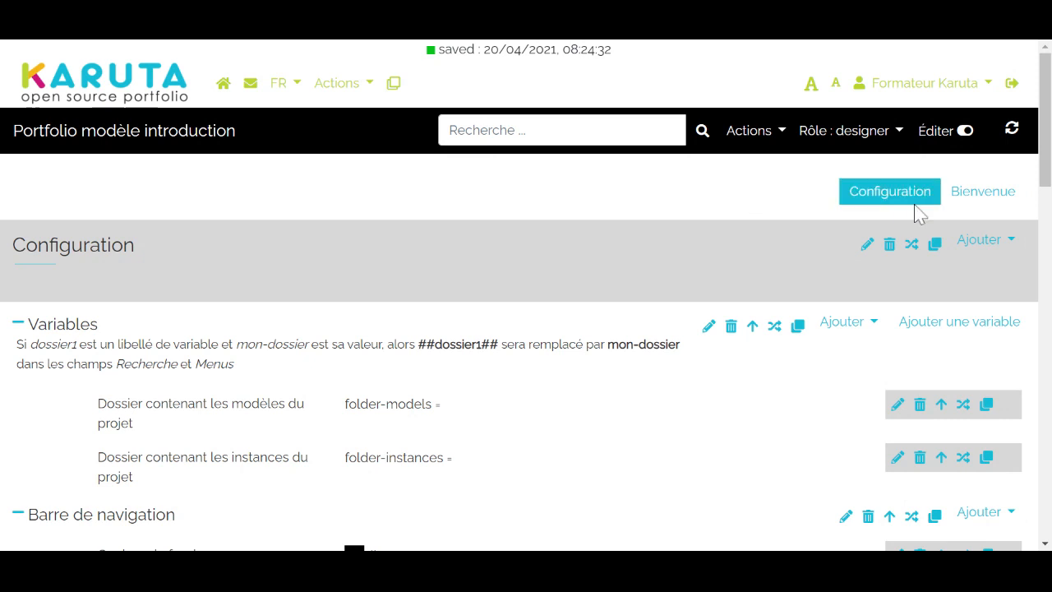
pyautogui.click(973, 196)
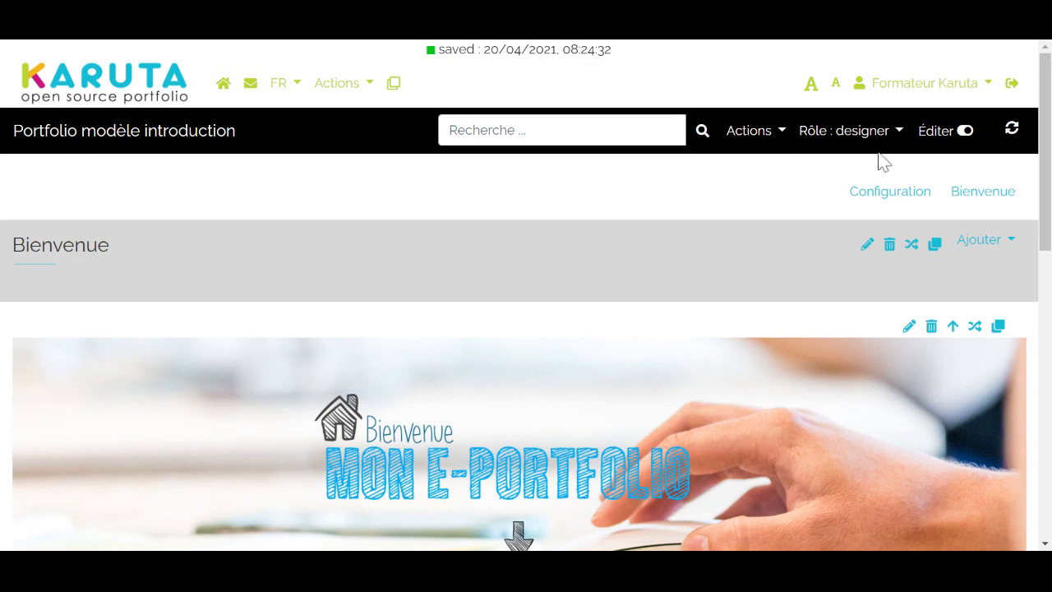
pyautogui.click(779, 139)
pyautogui.click(681, 94)
# Switch the portfolio's viewing role from designer to all
pyautogui.click(899, 140)
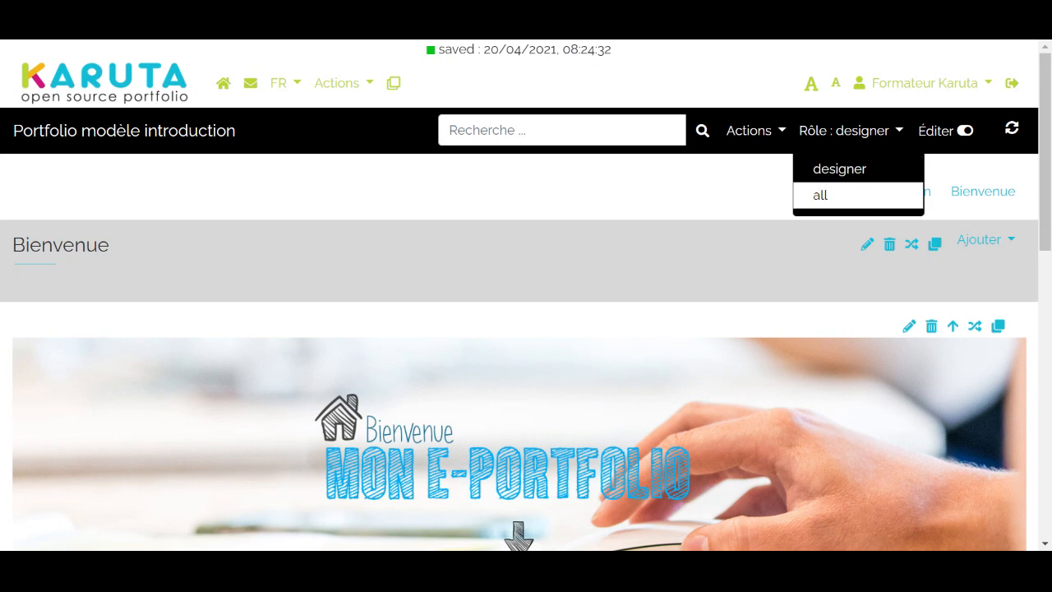
pyautogui.click(849, 204)
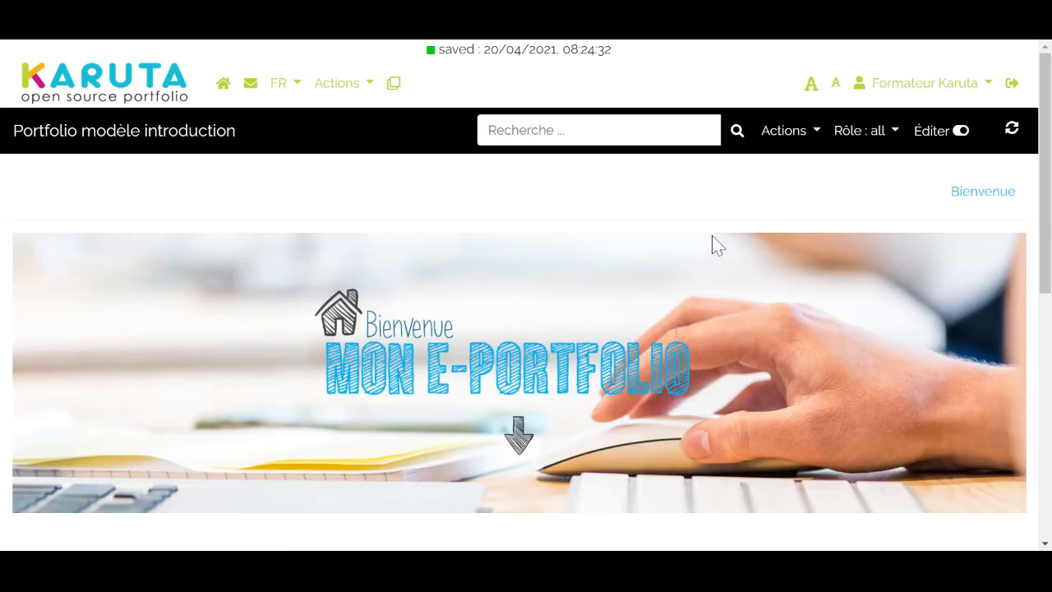
# Review the Bienvenue page, switch the portfolio's viewing role back to designer and check which elements the page can receive
pyautogui.scroll(-6, 711, 238)
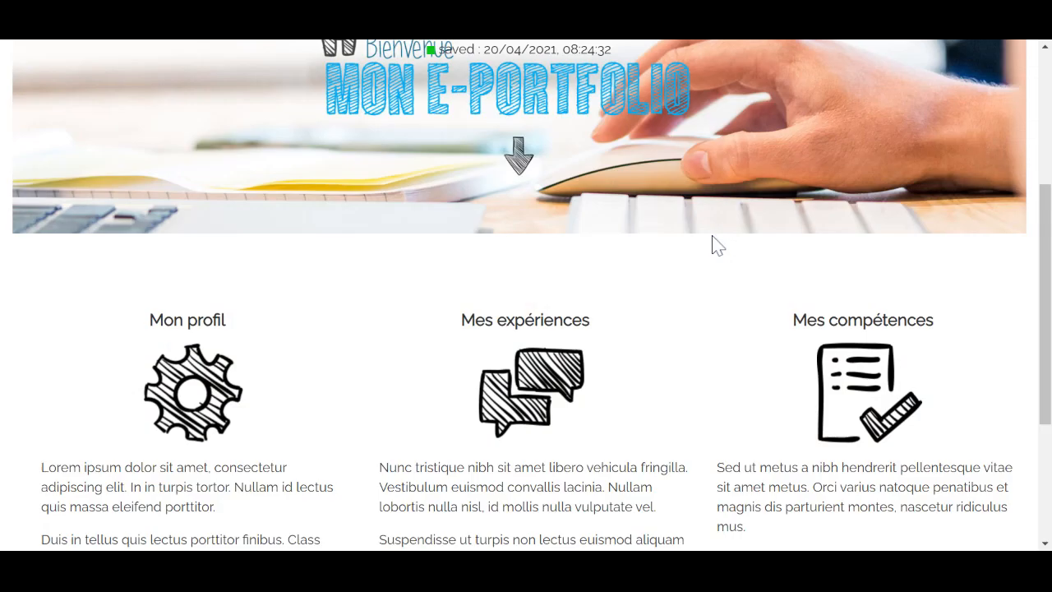
pyautogui.scroll(6, 713, 244)
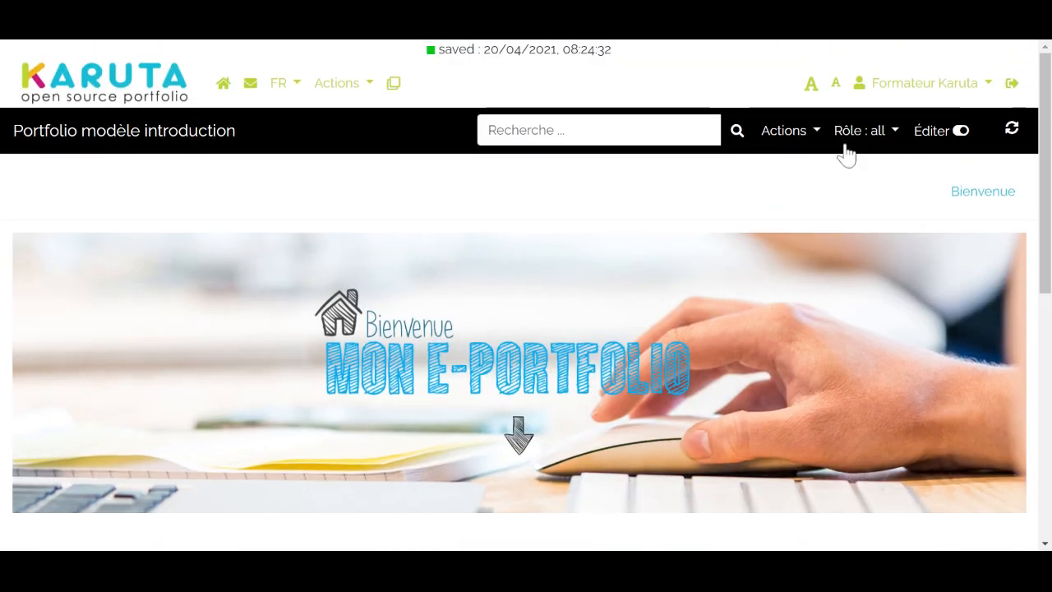
pyautogui.click(892, 143)
pyautogui.click(896, 172)
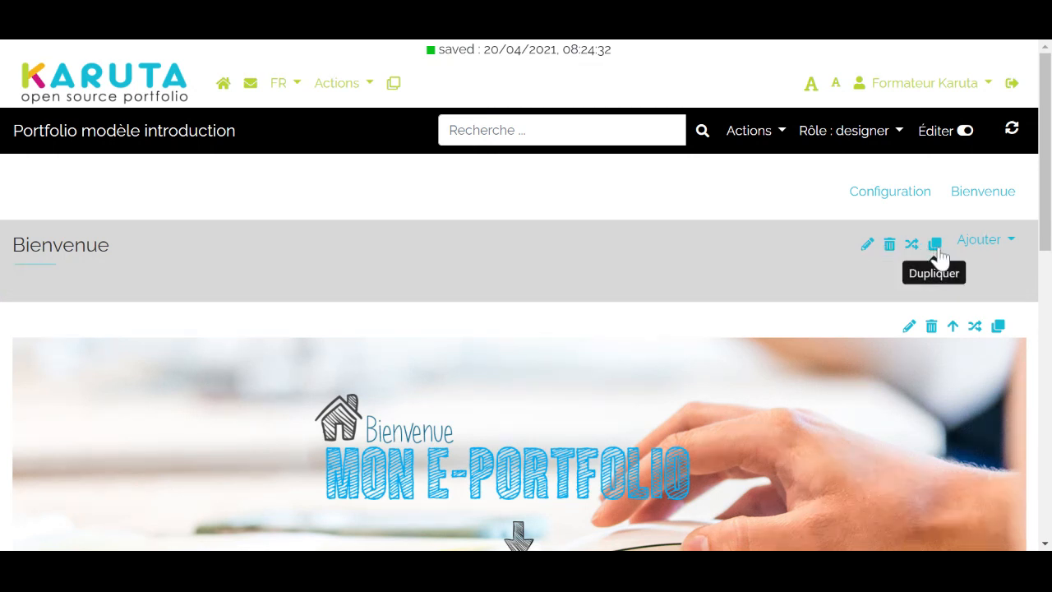
pyautogui.click(1003, 244)
pyautogui.click(640, 196)
# Preview the Bienvenue page with edit mode off and compare it with the page in edit mode
pyautogui.click(965, 131)
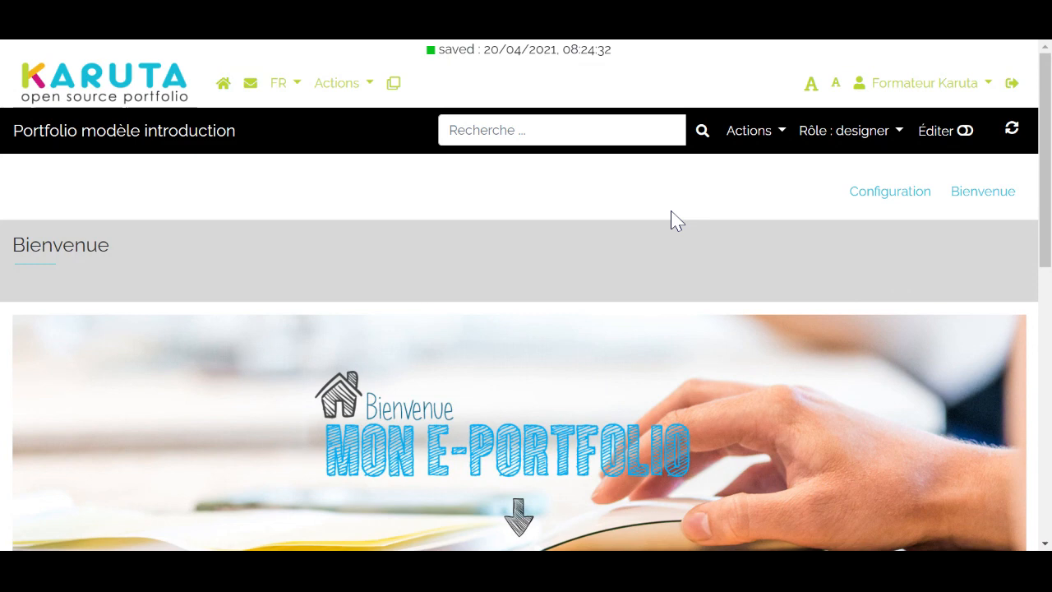
pyautogui.scroll(-2, 671, 220)
pyautogui.scroll(2, 671, 211)
pyautogui.scroll(-8, 671, 211)
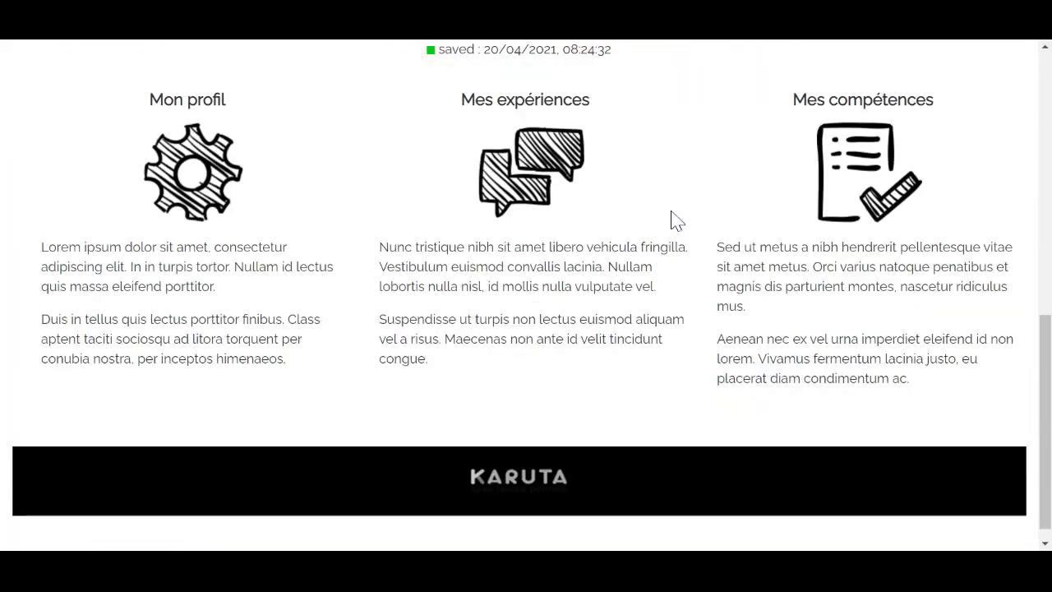
pyautogui.scroll(8, 671, 211)
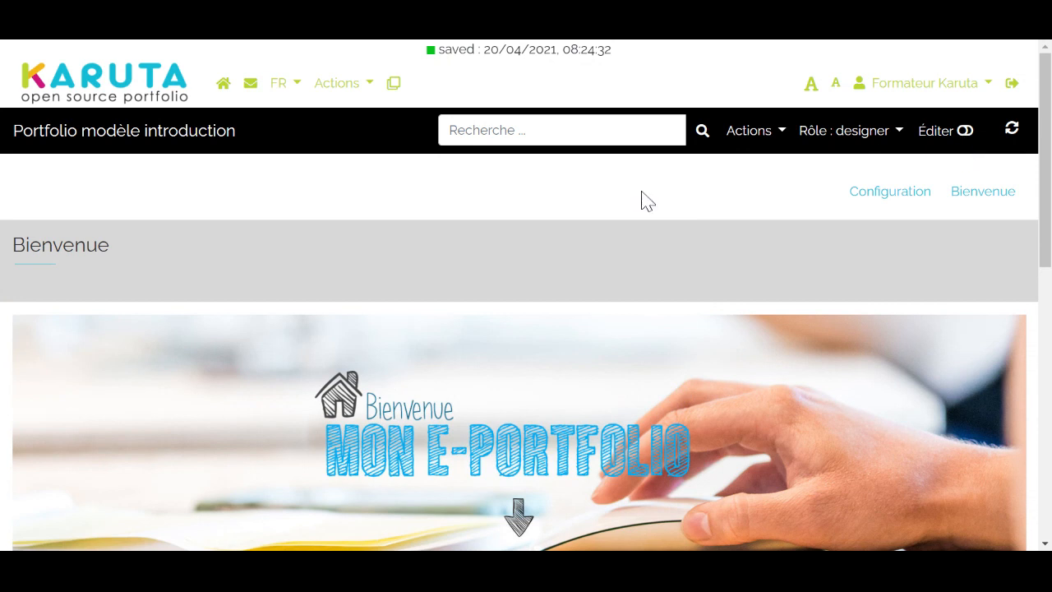
pyautogui.scroll(-4, 564, 211)
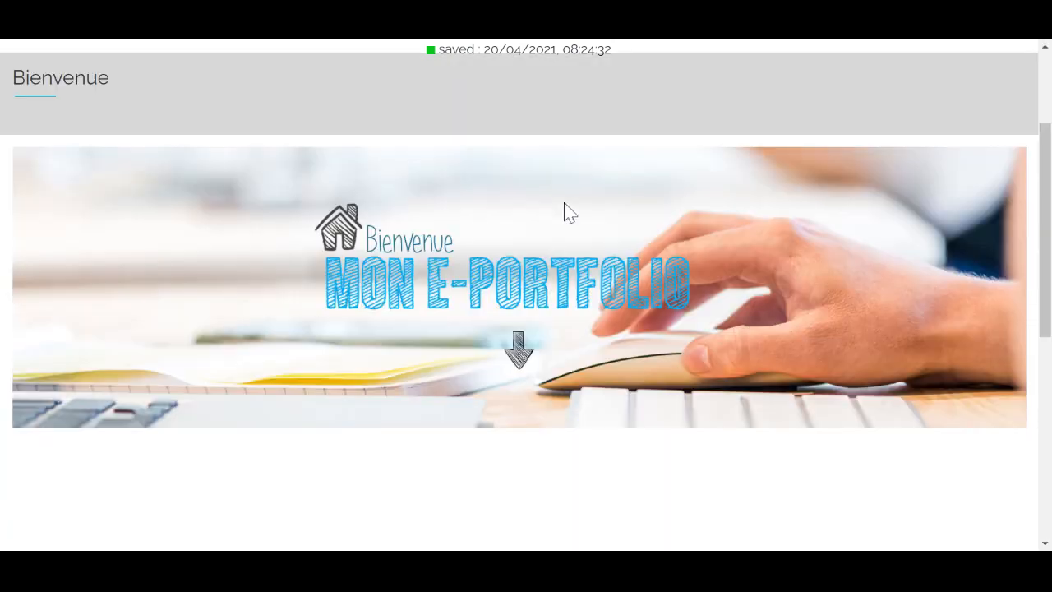
pyautogui.scroll(4, 564, 211)
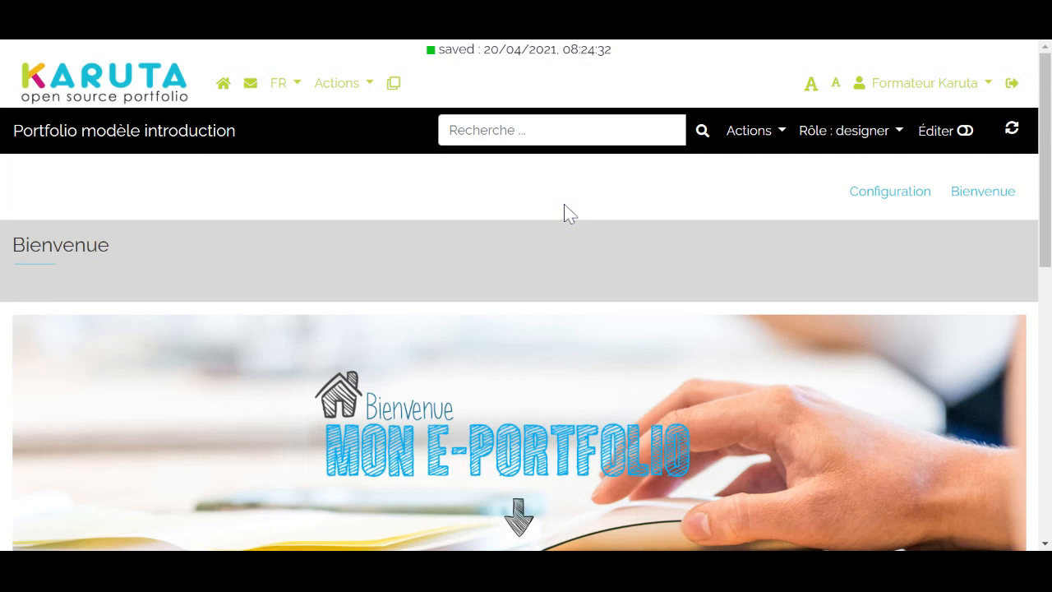
pyautogui.click(964, 130)
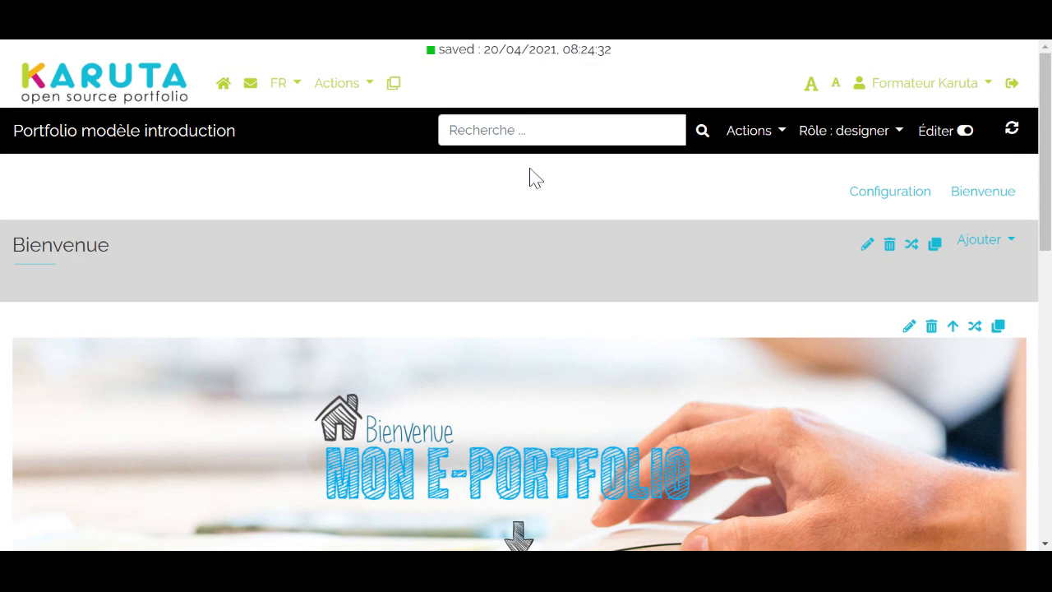
pyautogui.scroll(-3, 378, 218)
pyautogui.scroll(2, 376, 219)
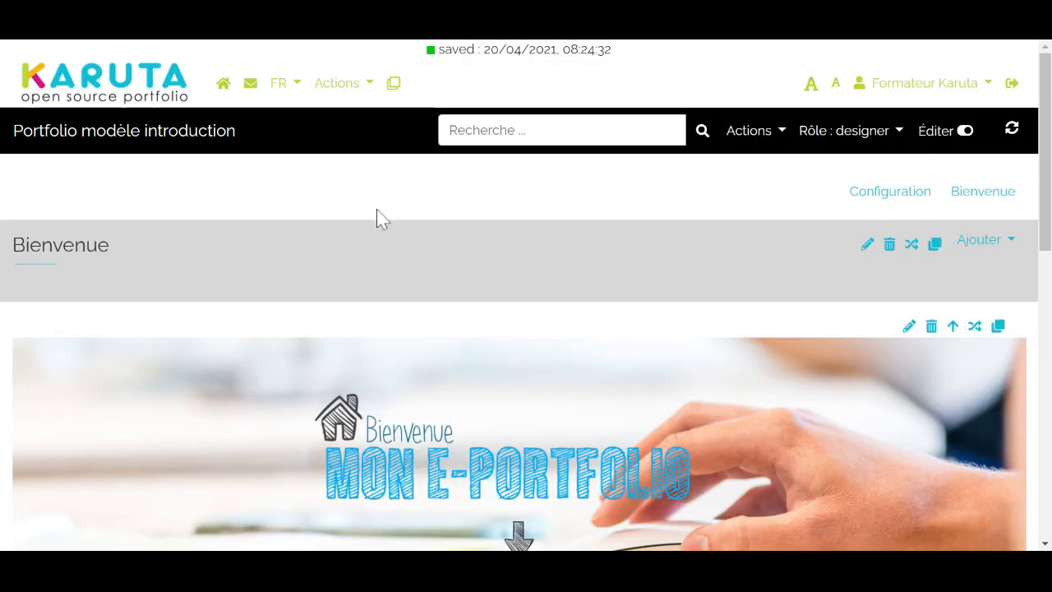
pyautogui.scroll(-8, 272, 216)
pyautogui.scroll(10, 276, 216)
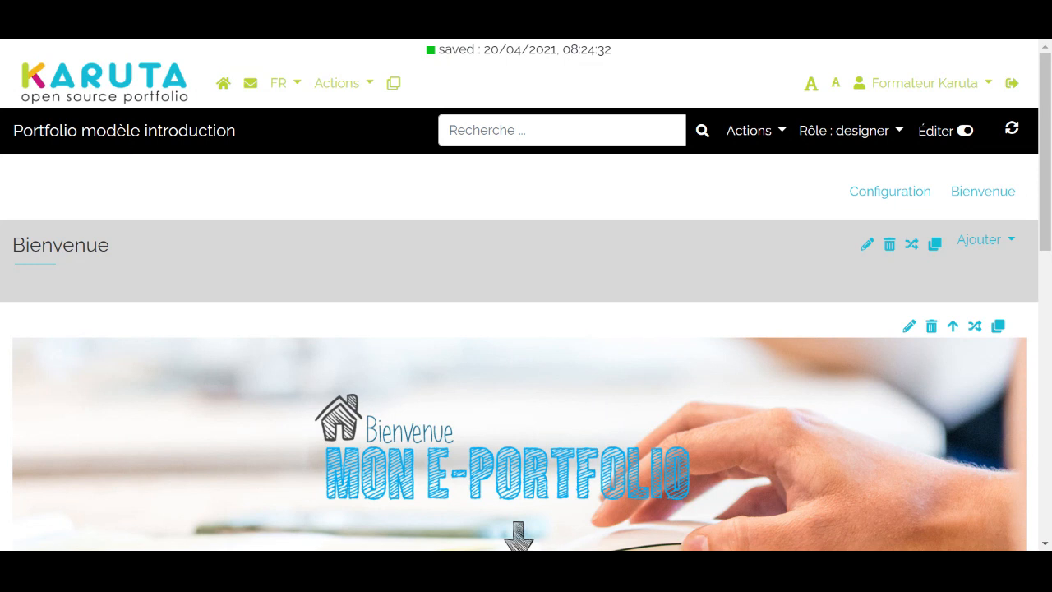
# Open the root page of Portfolio modèle introduction, examine which elements can be added there, and return to Bienvenue
pyautogui.click(107, 138)
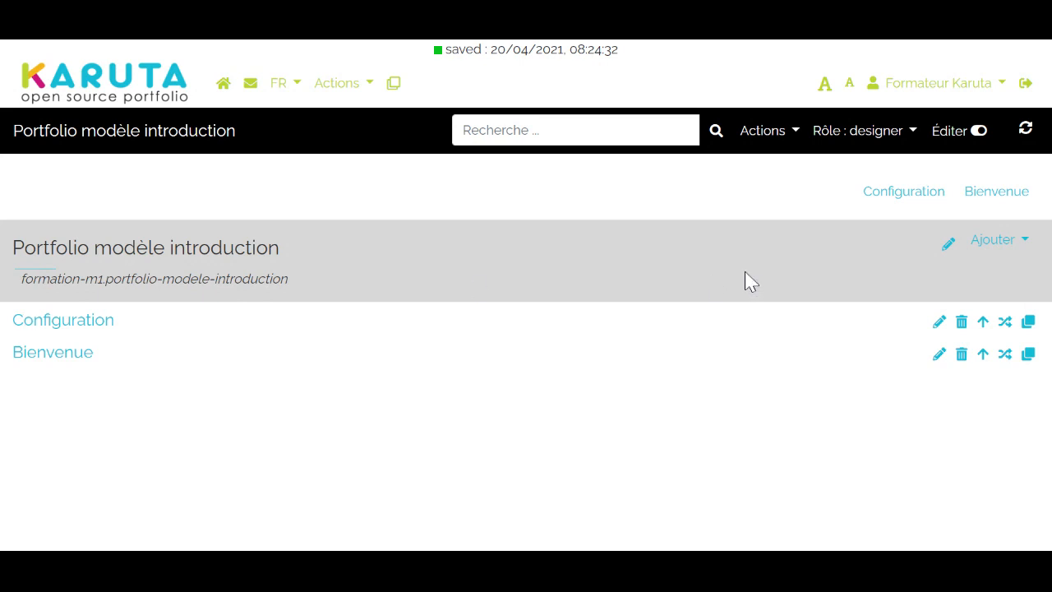
pyautogui.click(1017, 243)
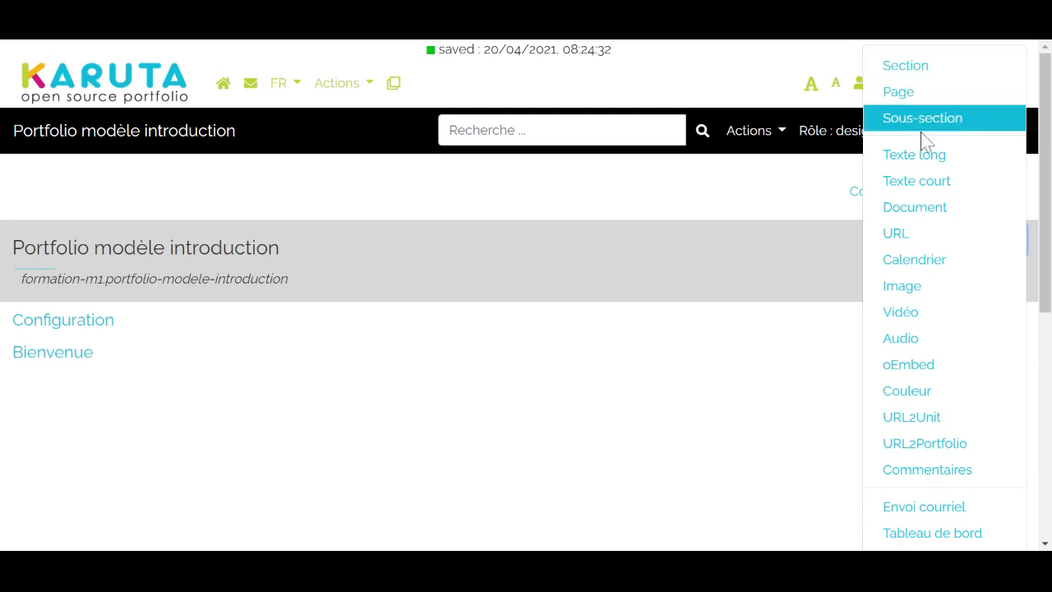
pyautogui.click(912, 71)
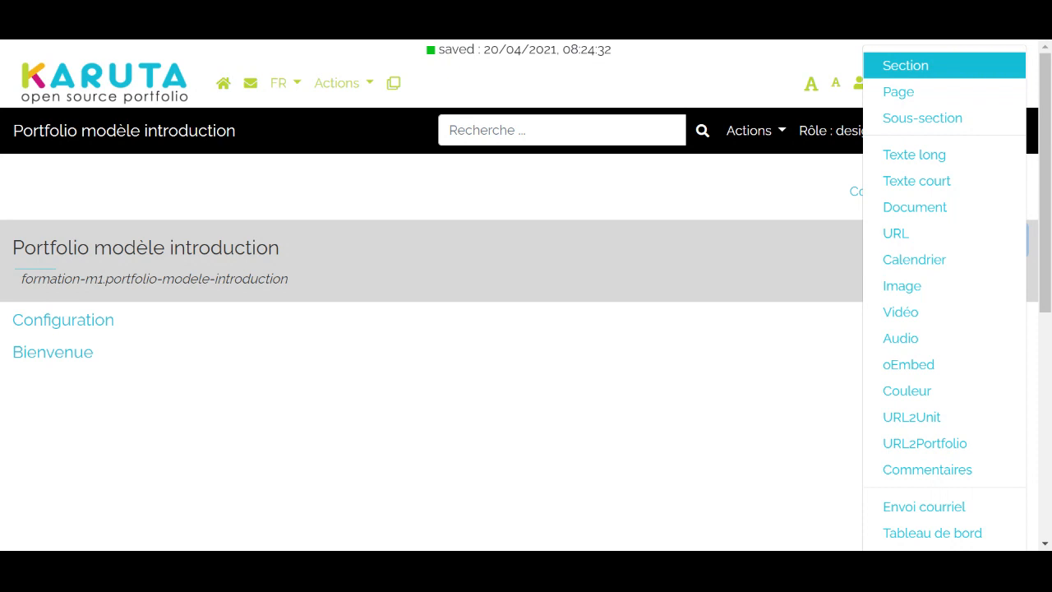
pyautogui.doubleClick(914, 64)
pyautogui.click(384, 365)
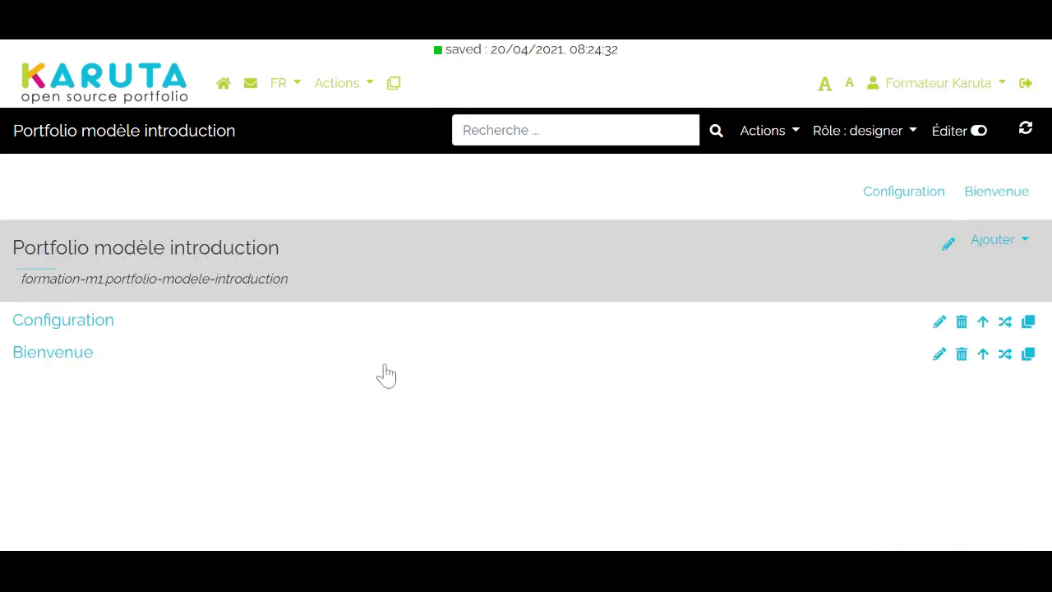
pyautogui.click(978, 200)
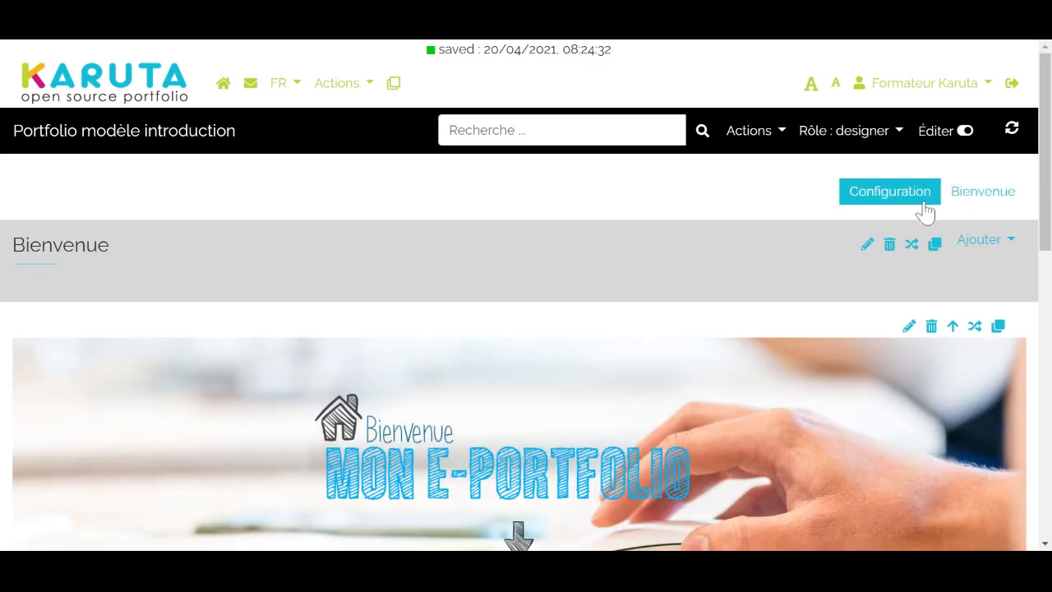
# Add a new section at the root of Portfolio modèle introduction
pyautogui.click(47, 142)
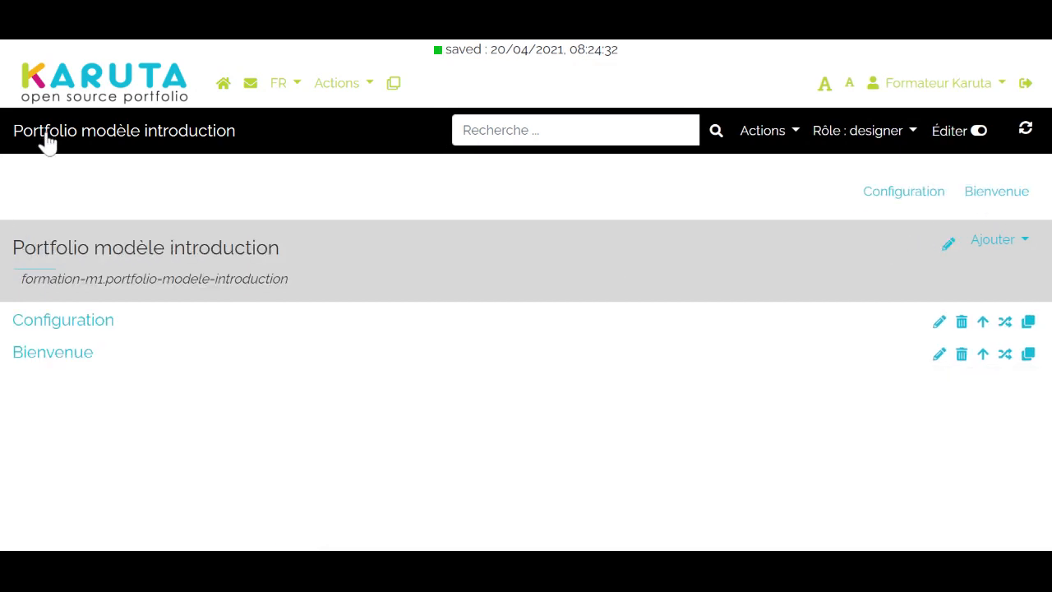
pyautogui.click(1014, 245)
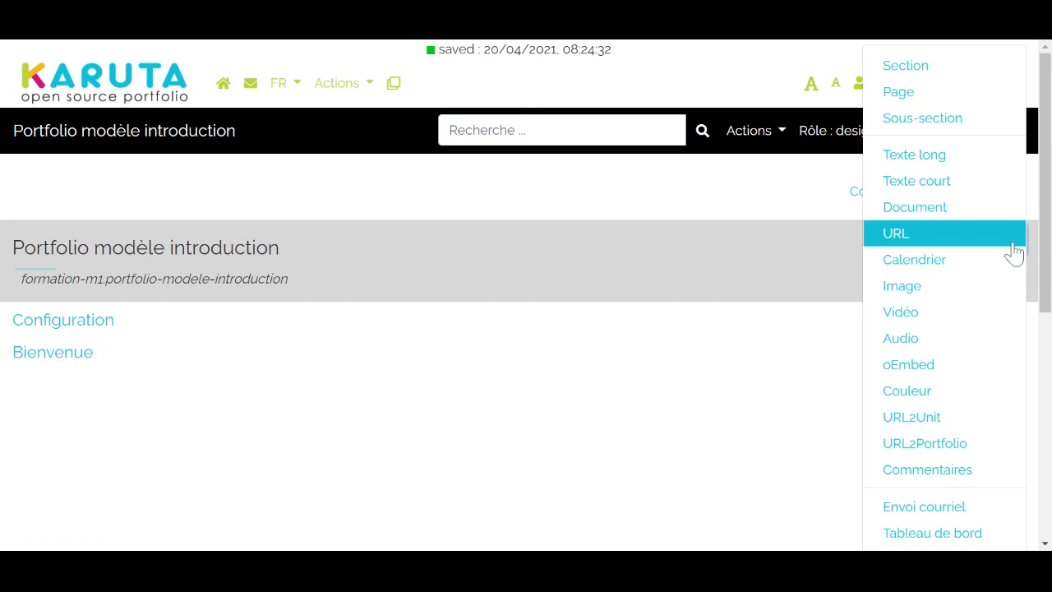
pyautogui.click(904, 77)
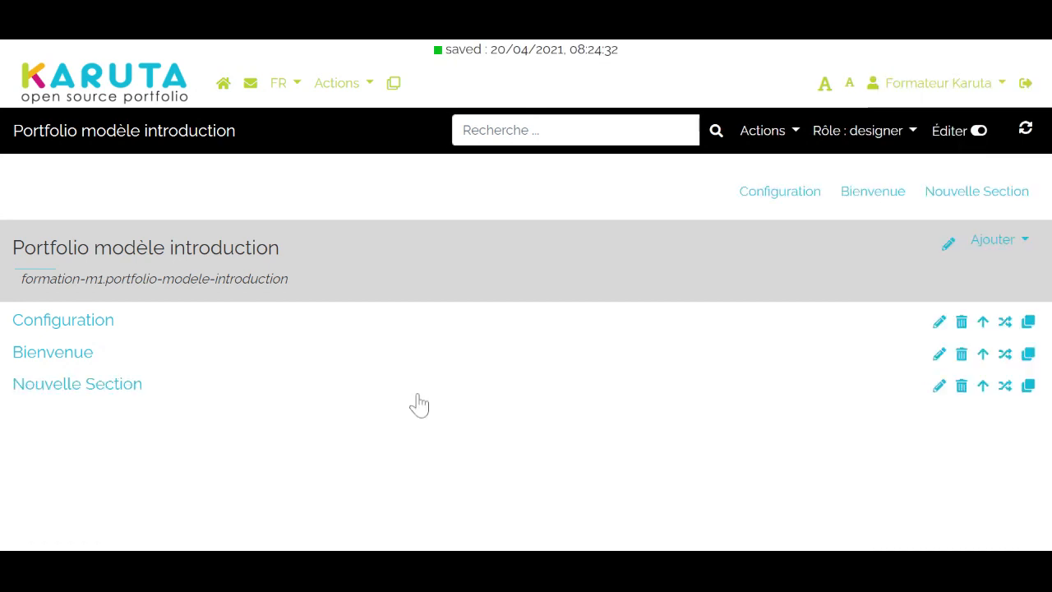
# Set the new section's label to "Mes compétences" and close its settings
pyautogui.click(939, 386)
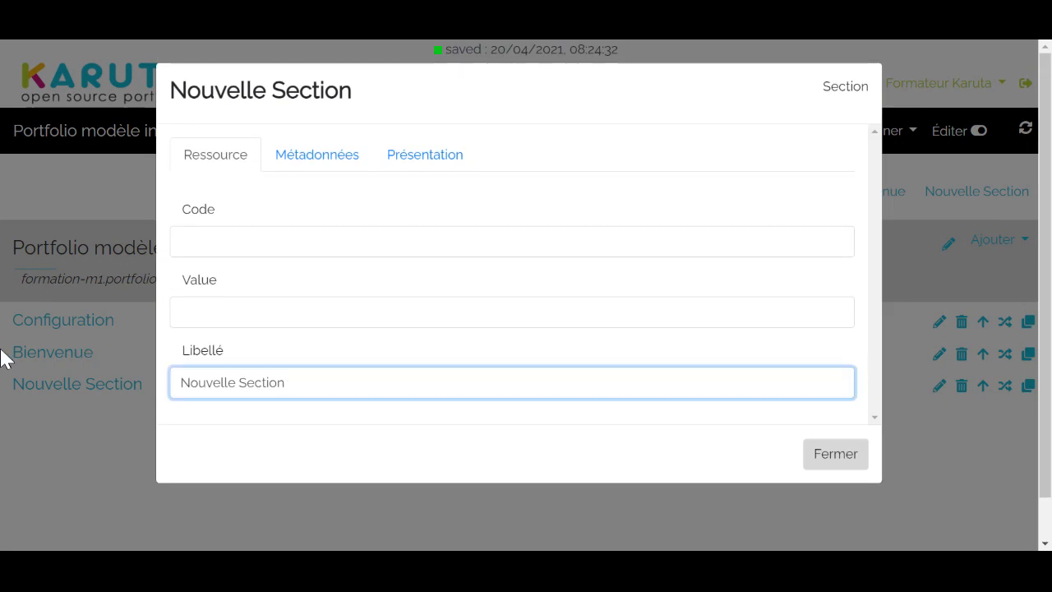
pyautogui.press('BackSpace')
pyautogui.press('BackSpace')
pyautogui.press('BackSpace')
pyautogui.press('BackSpace')
pyautogui.press('BackSpace')
pyautogui.press('BackSpace')
pyautogui.press('BackSpace')
pyautogui.press('BackSpace')
pyautogui.press('BackSpace')
pyautogui.press('BackSpace')
pyautogui.press('BackSpace')
pyautogui.press('BackSpace')
pyautogui.press('BackSpace')
pyautogui.press('BackSpace')
pyautogui.press('BackSpace')
pyautogui.press('BackSpace')
pyautogui.write('Mes')
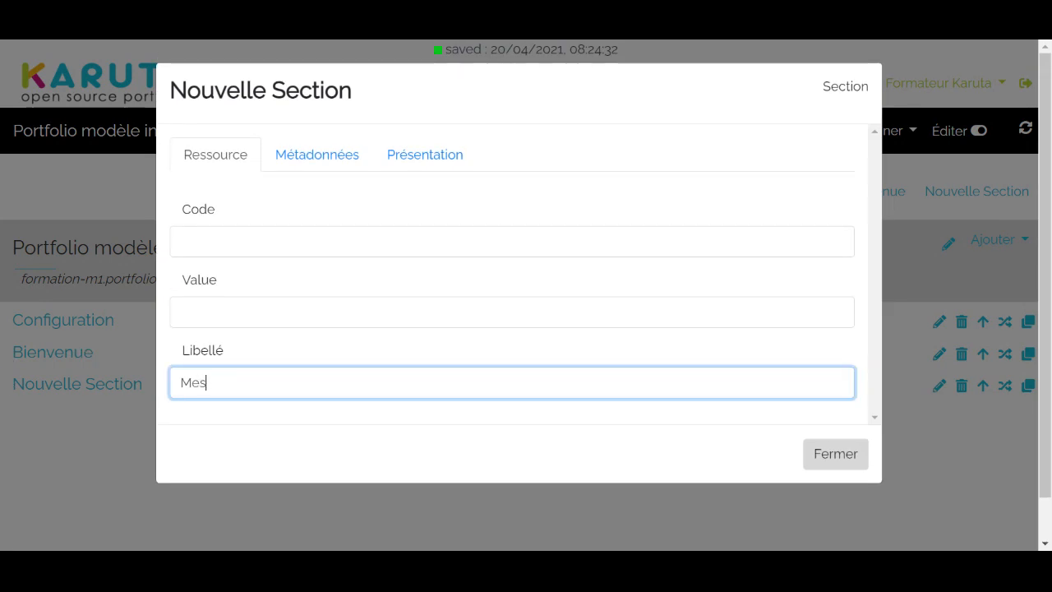
pyautogui.write(' compétences')
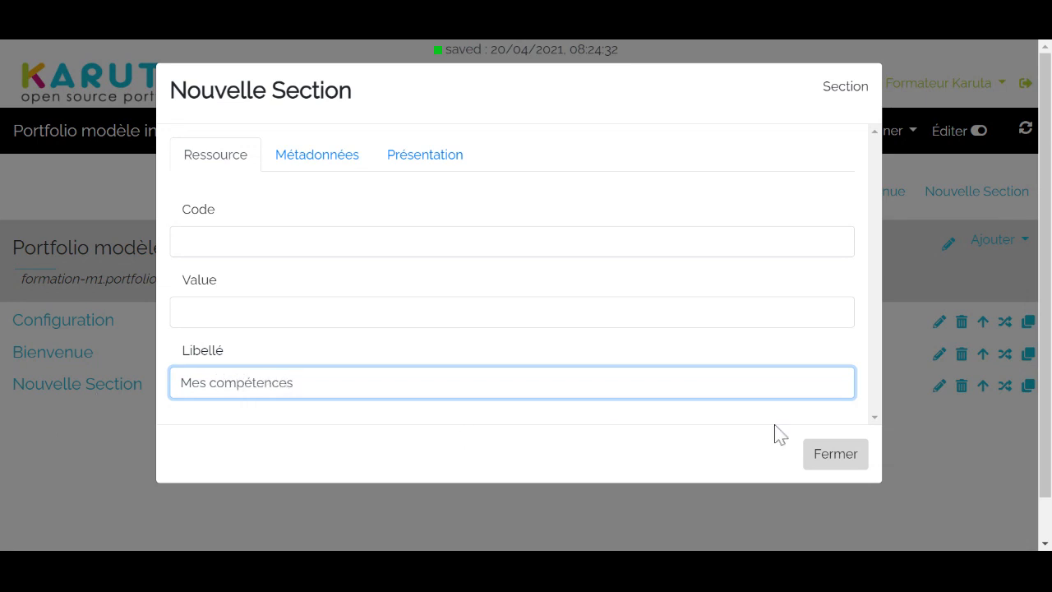
pyautogui.click(835, 456)
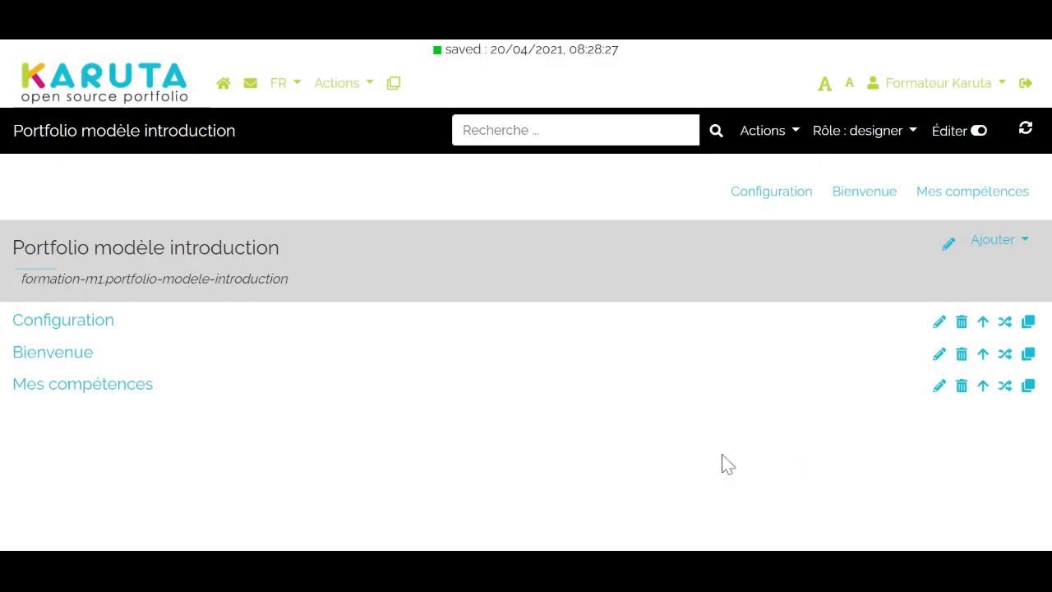
# Open the Mes compétences section and check its resource settings
pyautogui.click(94, 388)
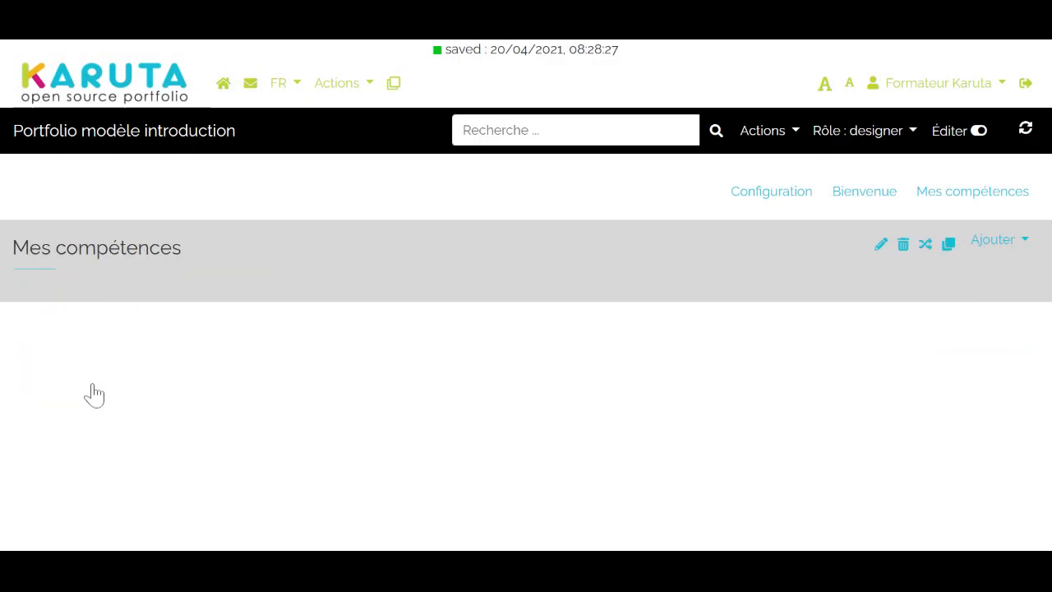
pyautogui.click(880, 245)
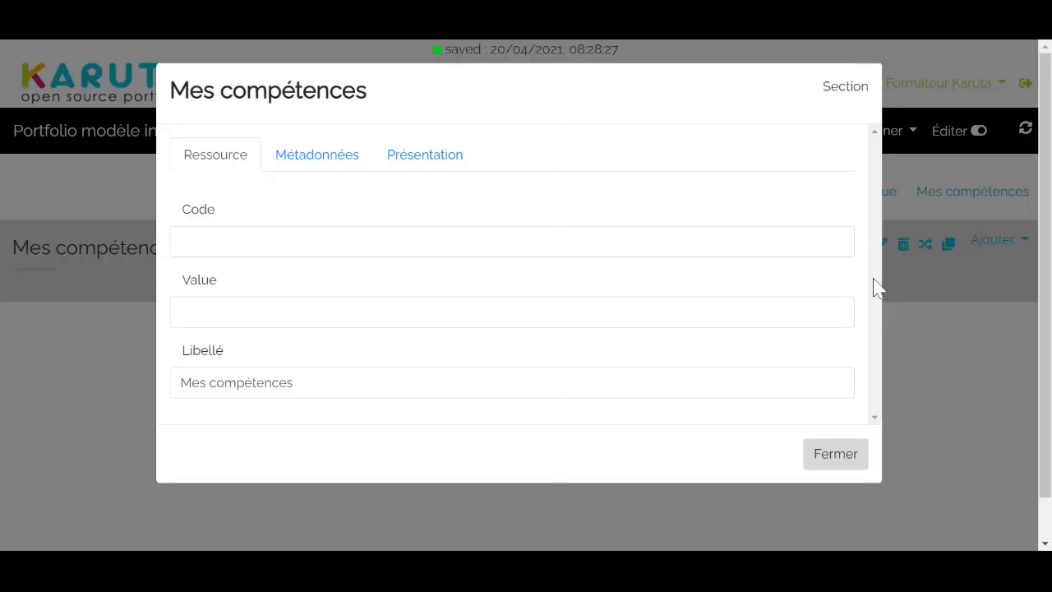
pyautogui.click(835, 453)
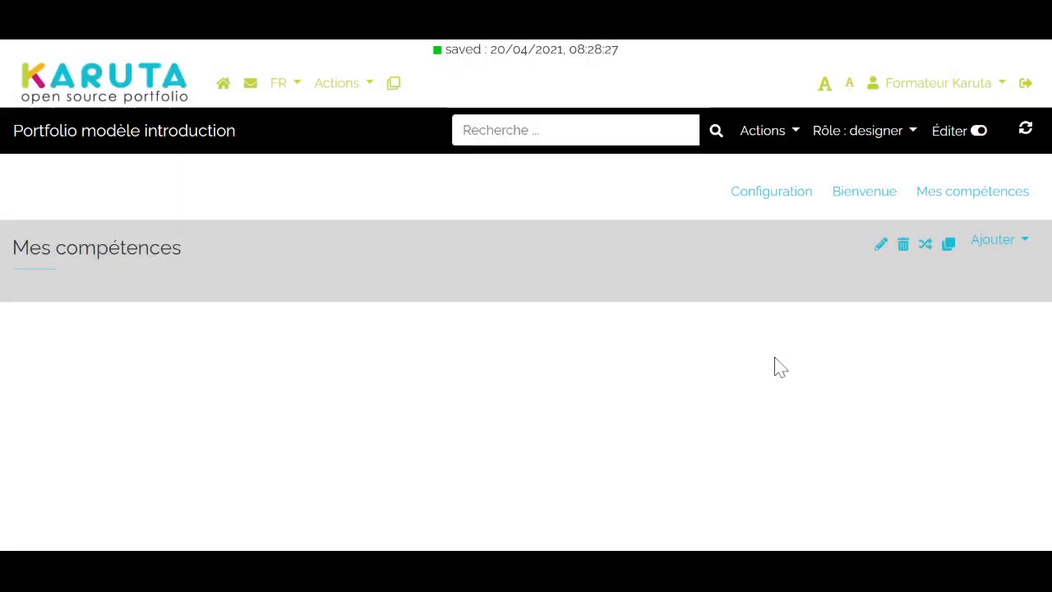
# Add a new page inside the Mes compétences section
pyautogui.click(1004, 246)
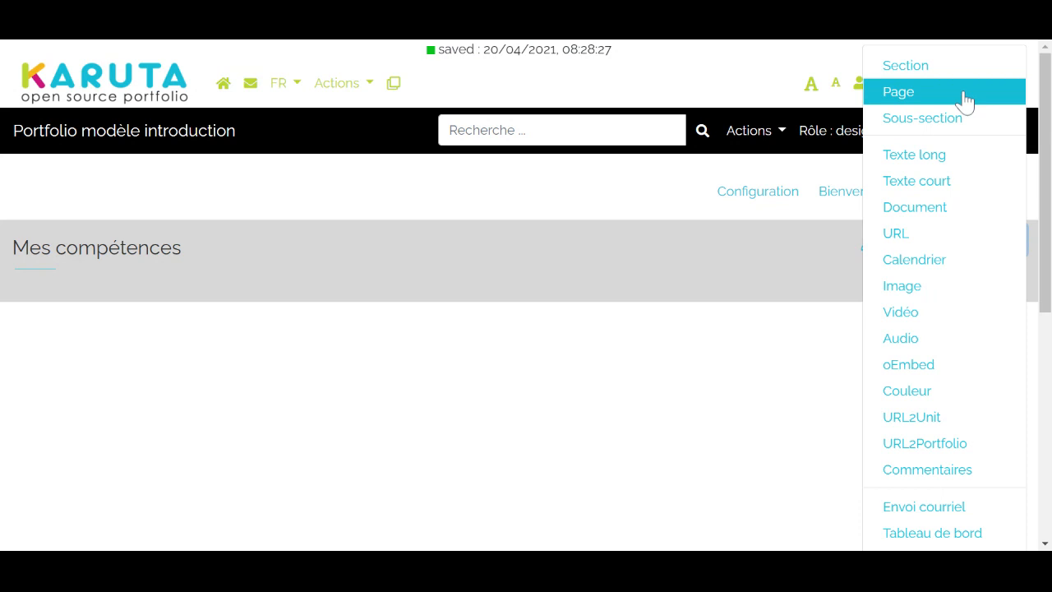
pyautogui.click(743, 417)
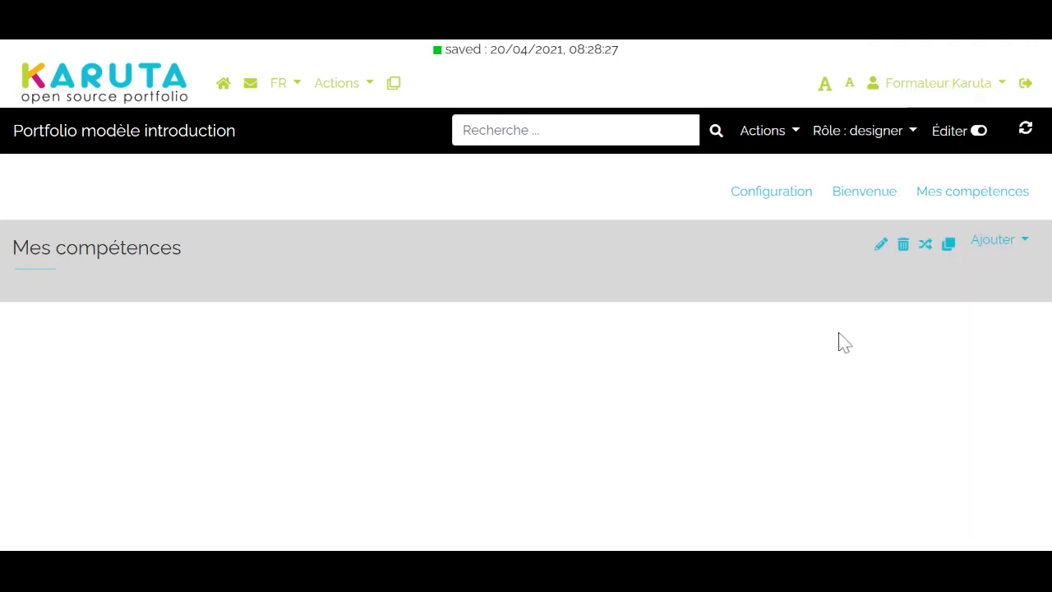
pyautogui.click(1019, 240)
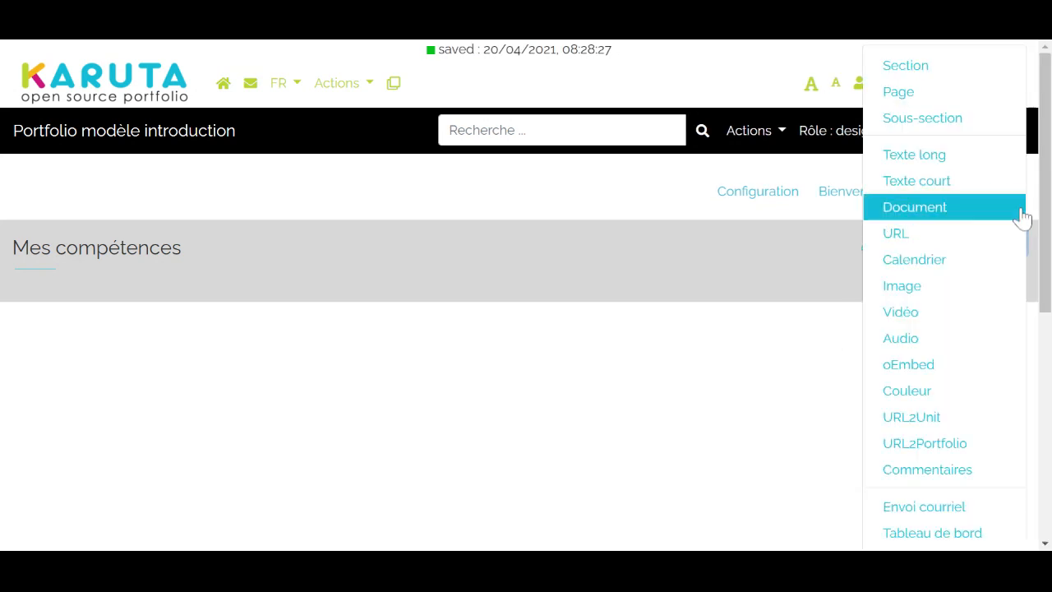
pyautogui.click(984, 109)
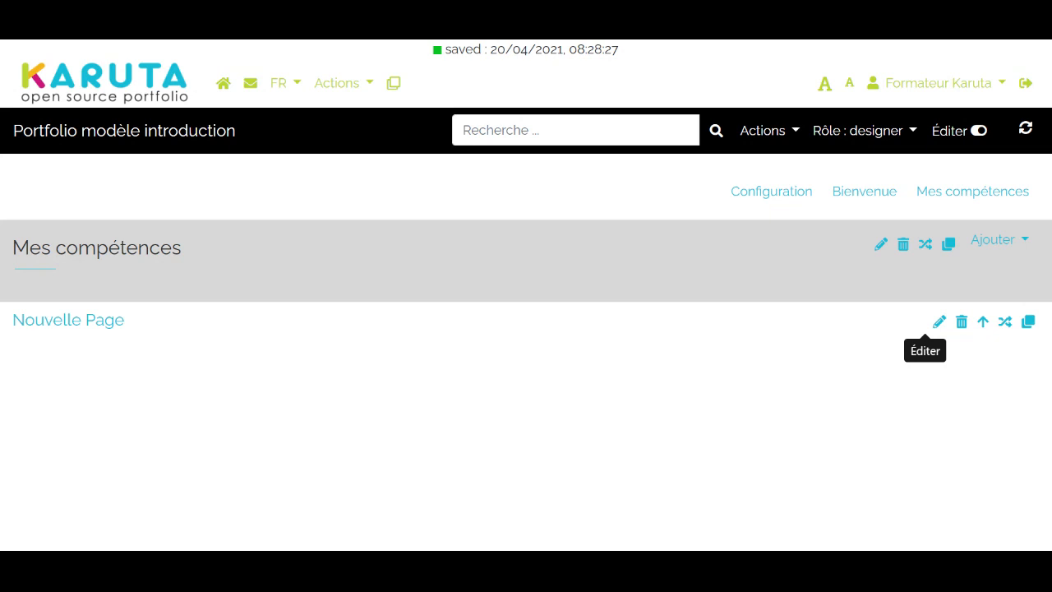
# Set the new page's label to "Compétence 1" and close its settings
pyautogui.click(939, 321)
pyautogui.click(271, 383)
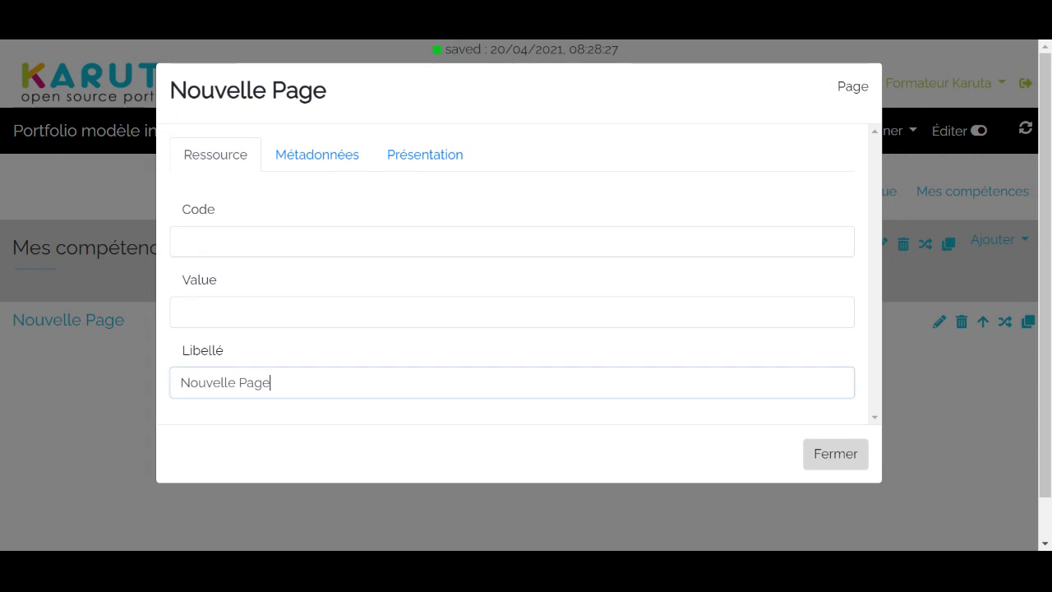
pyautogui.press('BackSpace')
pyautogui.press('BackSpace')
pyautogui.press('BackSpace')
pyautogui.press('BackSpace')
pyautogui.press('BackSpace')
pyautogui.press('BackSpace')
pyautogui.press('BackSpace')
pyautogui.press('BackSpace')
pyautogui.press('BackSpace')
pyautogui.press('BackSpace')
pyautogui.press('BackSpace')
pyautogui.press('BackSpace')
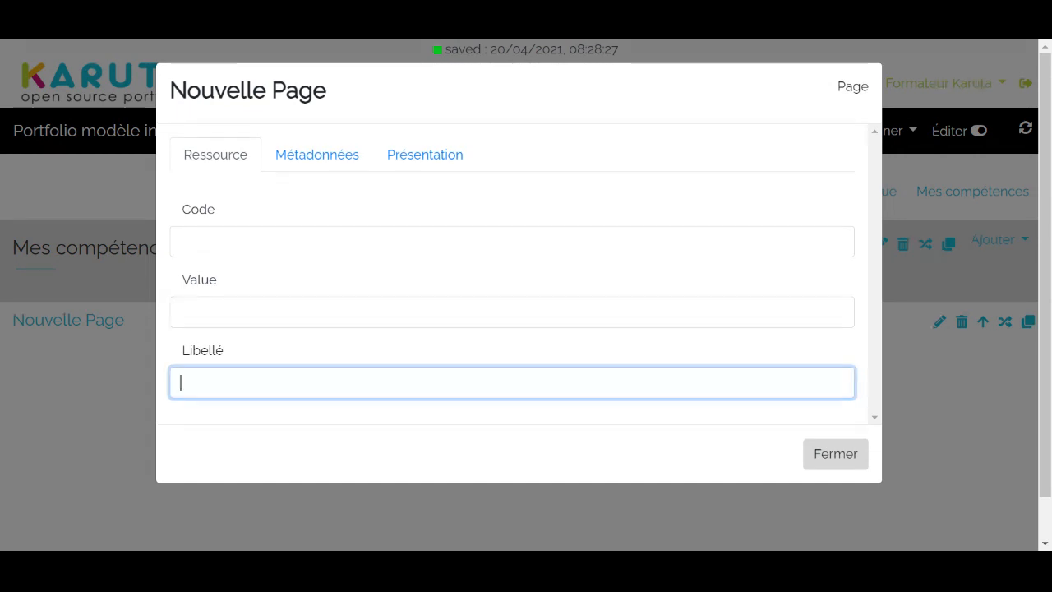
pyautogui.write('Compétence 1')
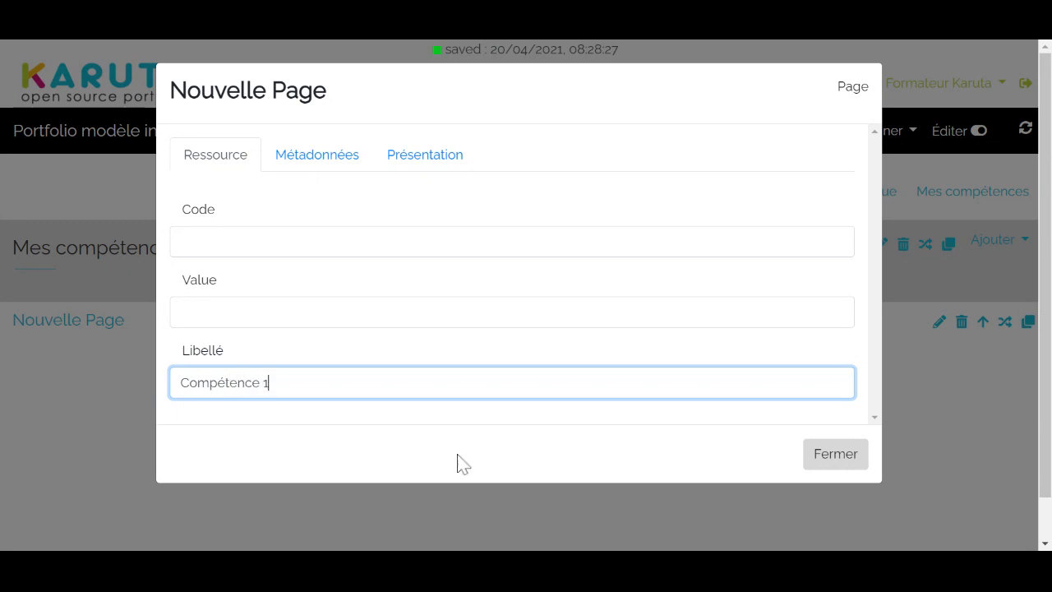
pyautogui.click(832, 454)
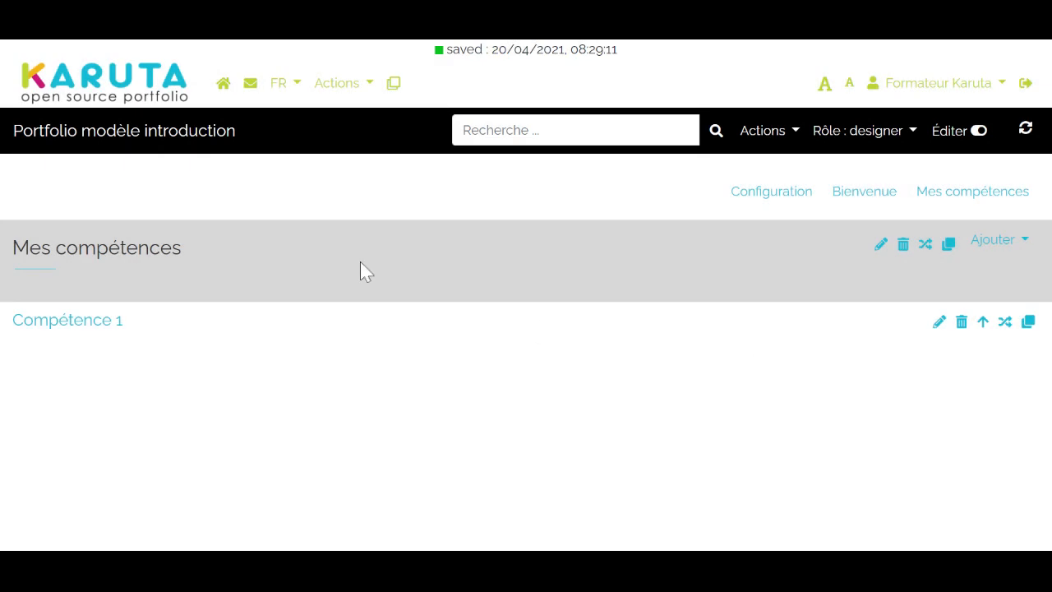
# Duplicate the Compétence 1 page within the section to get a Compétence 2 page
pyautogui.click(1028, 322)
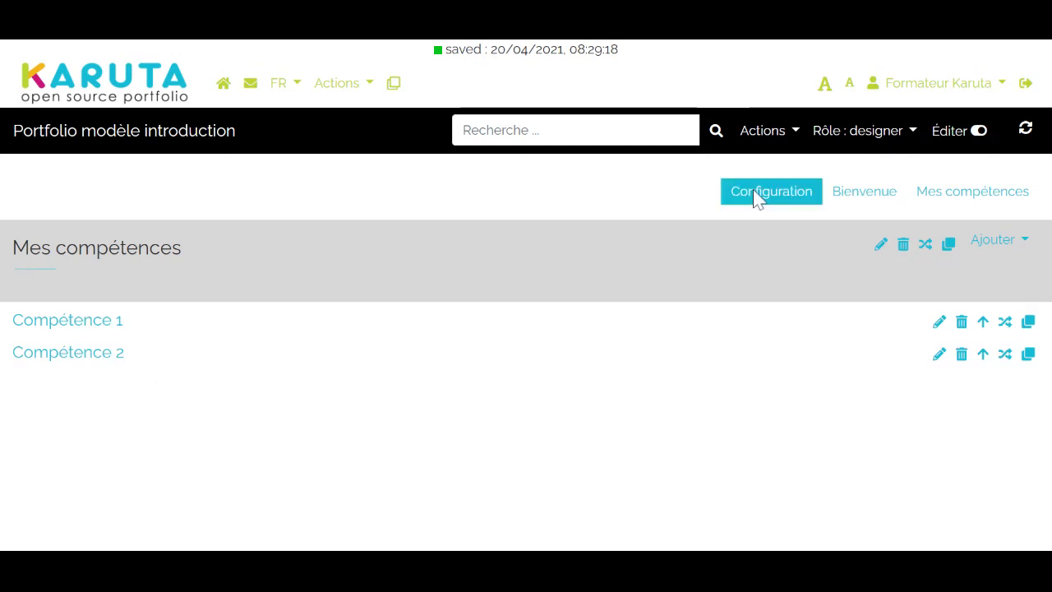
# Open the Compétence 1 page of Mes compétences and add a sub-section to it
pyautogui.click(844, 197)
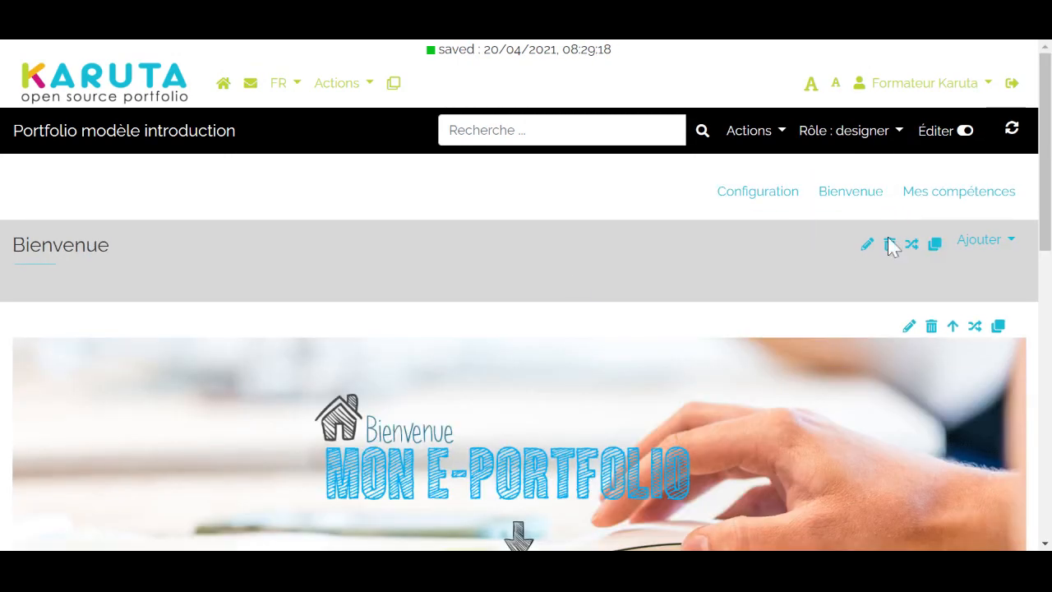
pyautogui.moveTo(963, 198)
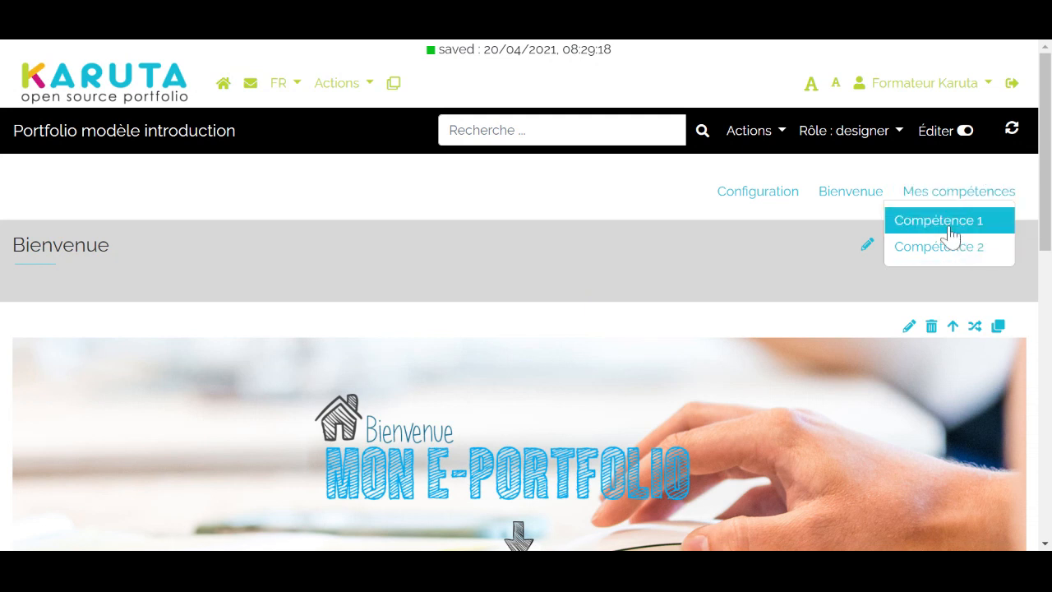
pyautogui.click(947, 234)
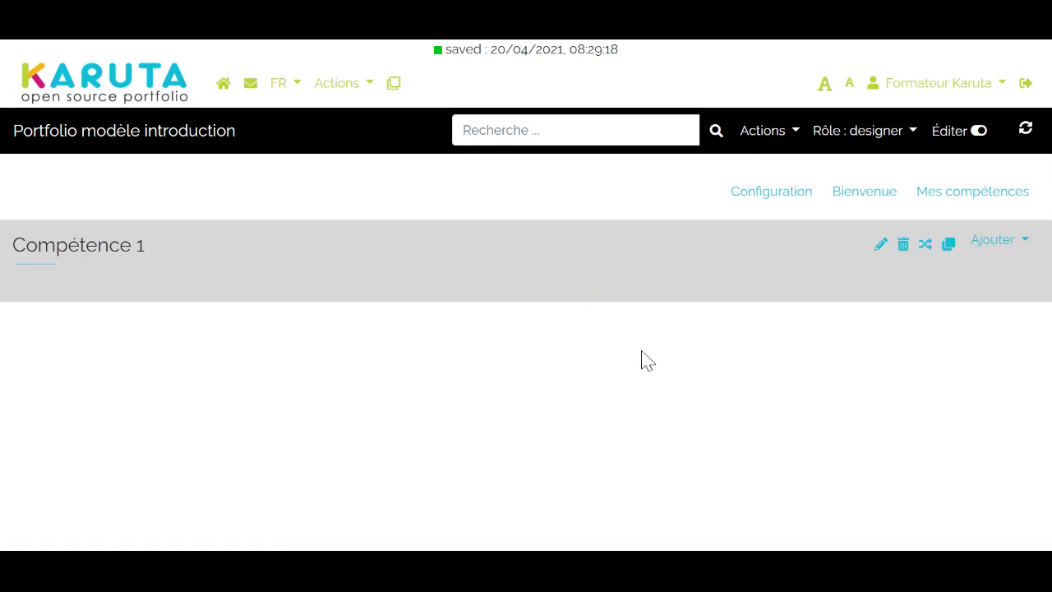
pyautogui.click(999, 249)
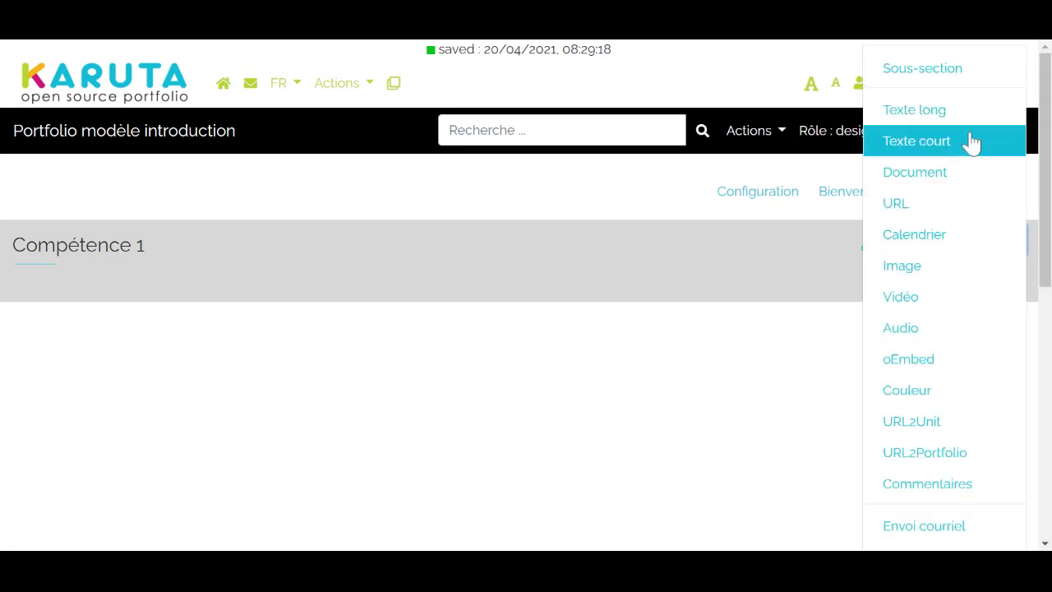
pyautogui.click(927, 82)
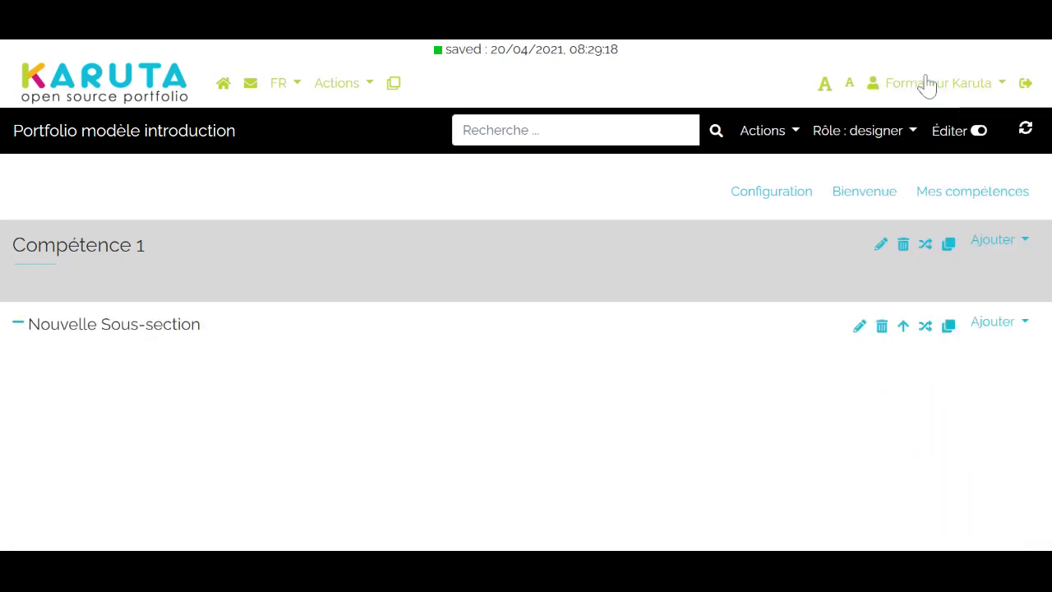
# Set the new sub-section's label to "Composante 1" and close its settings
pyautogui.click(858, 327)
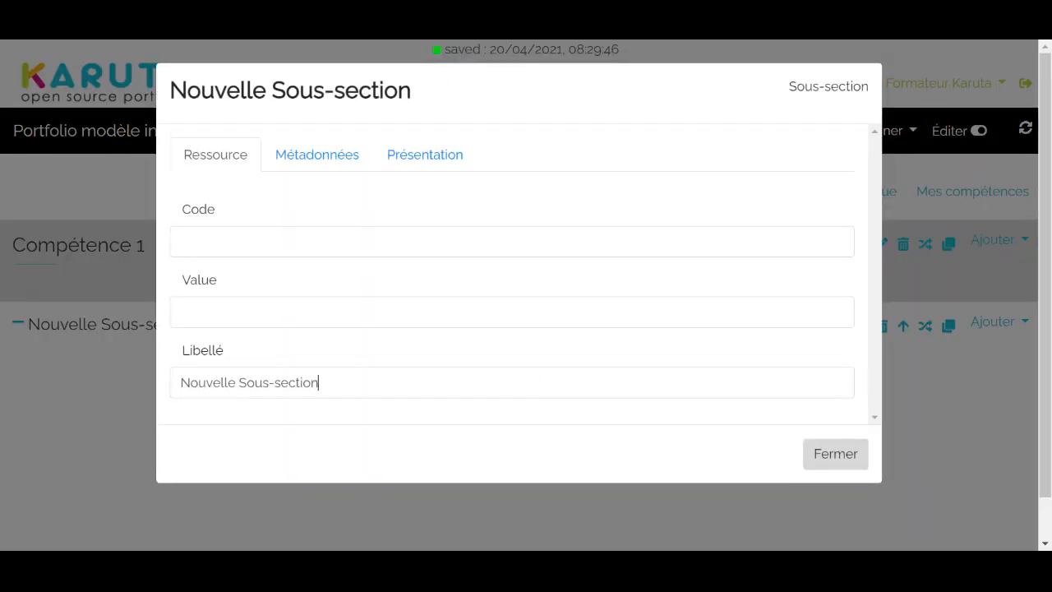
pyautogui.press('BackSpace')
pyautogui.press('BackSpace')
pyautogui.press('BackSpace')
pyautogui.press('BackSpace')
pyautogui.press('BackSpace')
pyautogui.press('BackSpace')
pyautogui.press('BackSpace')
pyautogui.press('BackSpace')
pyautogui.press('BackSpace')
pyautogui.press('BackSpace')
pyautogui.press('BackSpace')
pyautogui.press('BackSpace')
pyautogui.press('BackSpace')
pyautogui.press('BackSpace')
pyautogui.press('BackSpace')
pyautogui.press('BackSpace')
pyautogui.press('BackSpace')
pyautogui.press('BackSpace')
pyautogui.press('BackSpace')
pyautogui.press('BackSpace')
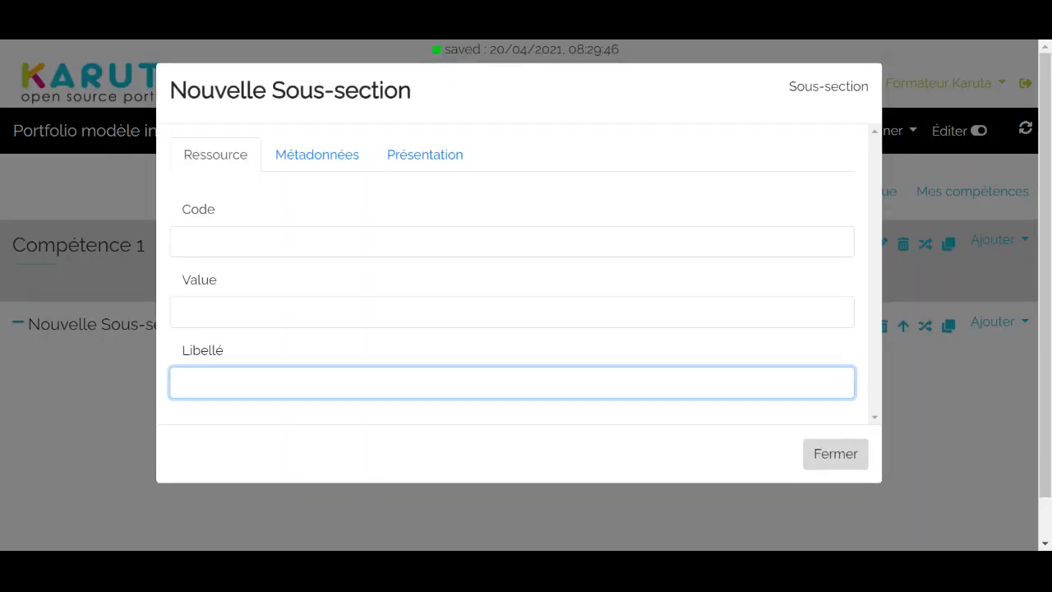
pyautogui.write('Composante 1')
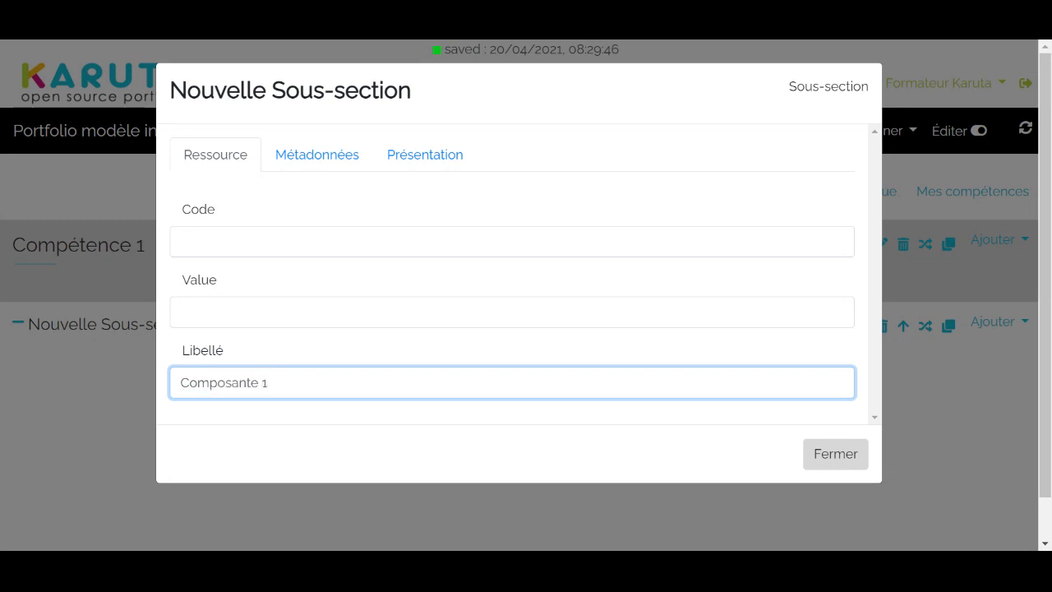
pyautogui.click(835, 455)
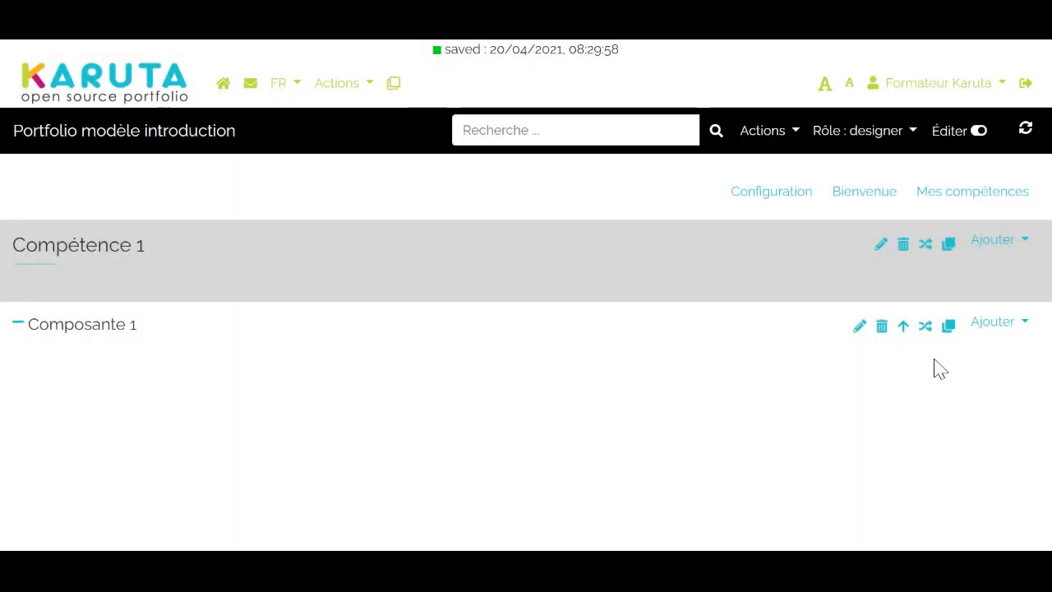
# Duplicate the Composante 1 sub-section to get Composante 2, and add a Document resource to Composante 1
pyautogui.click(947, 326)
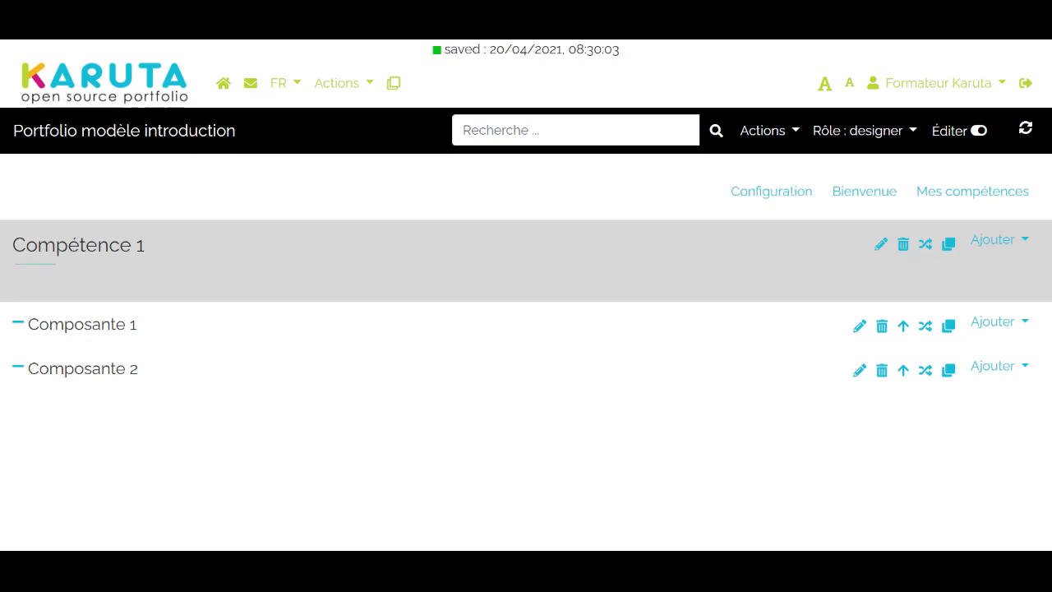
pyautogui.click(992, 327)
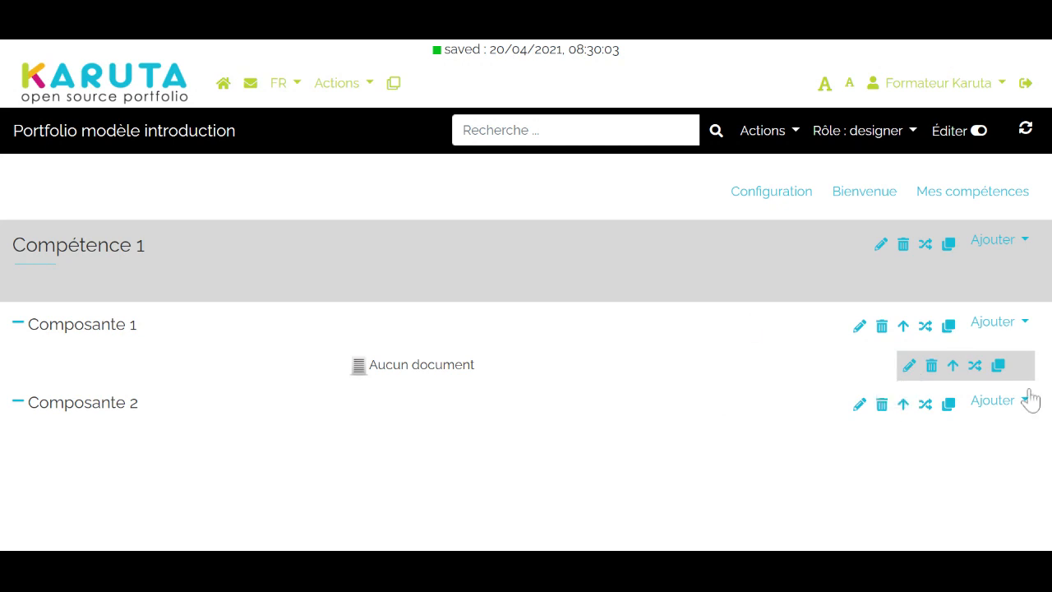
# Review the resource types that can be added to the Composante 1 sub-section
pyautogui.click(1009, 329)
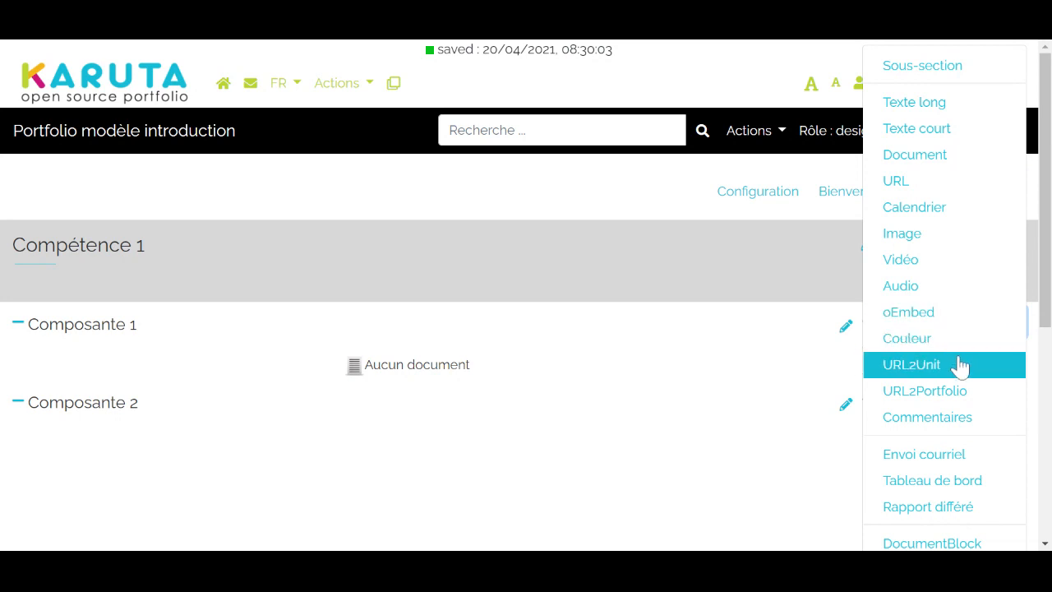
pyautogui.scroll(-1, 955, 367)
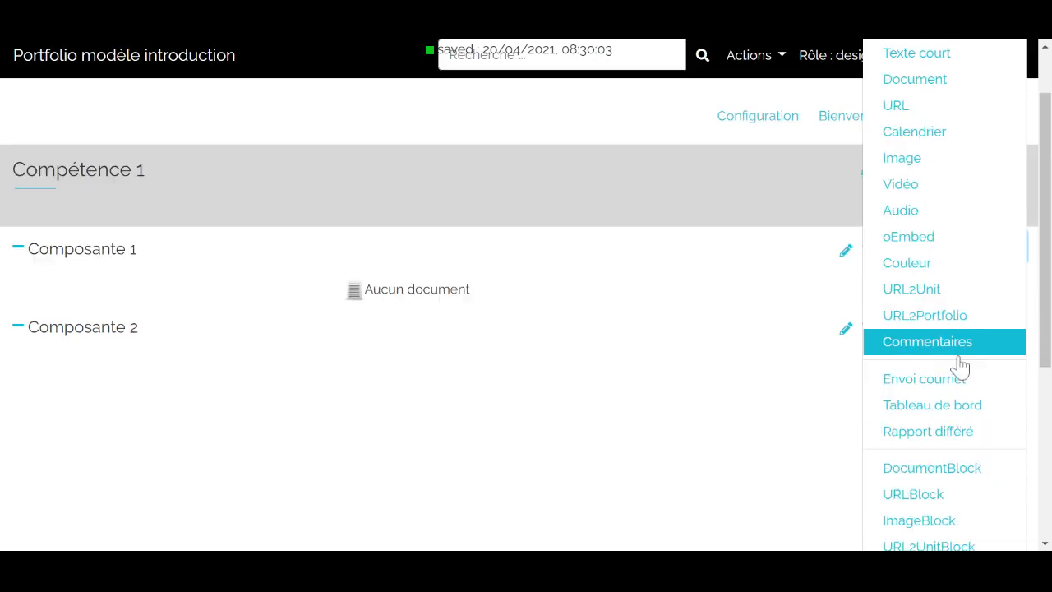
pyautogui.scroll(-2, 828, 359)
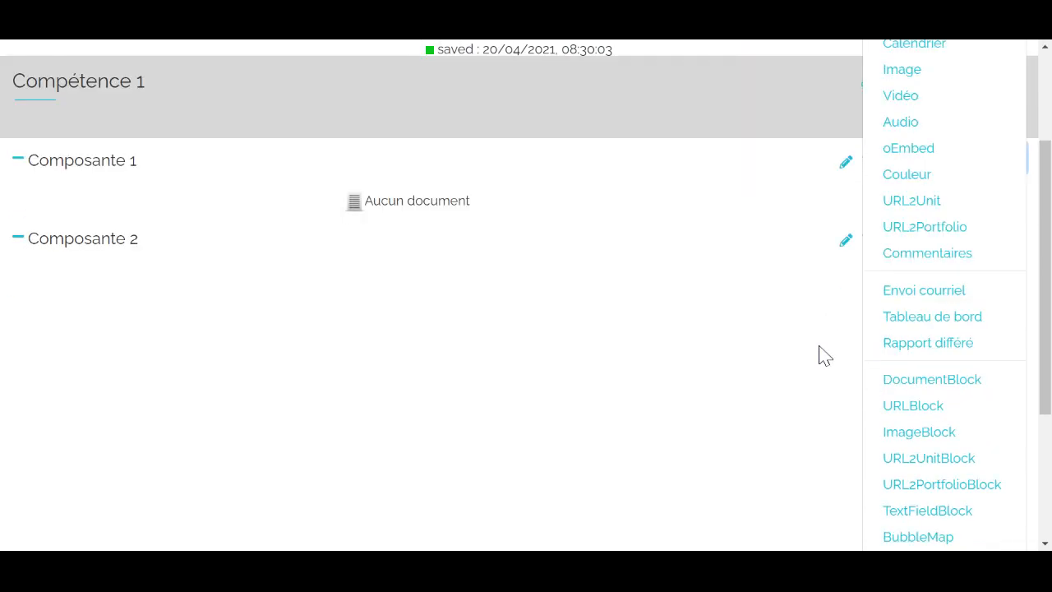
pyautogui.scroll(3, 826, 329)
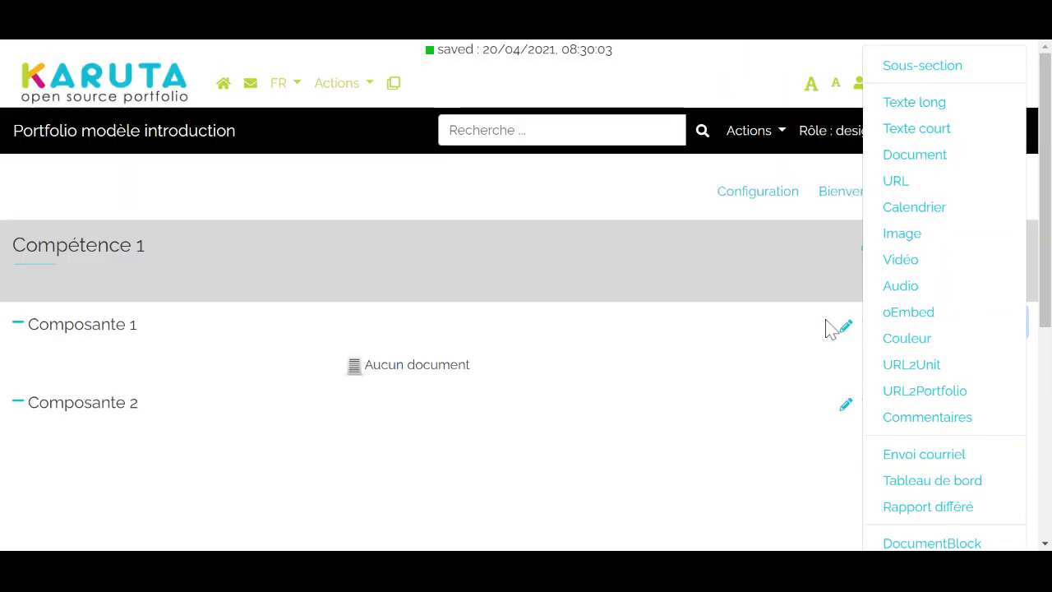
pyautogui.click(642, 363)
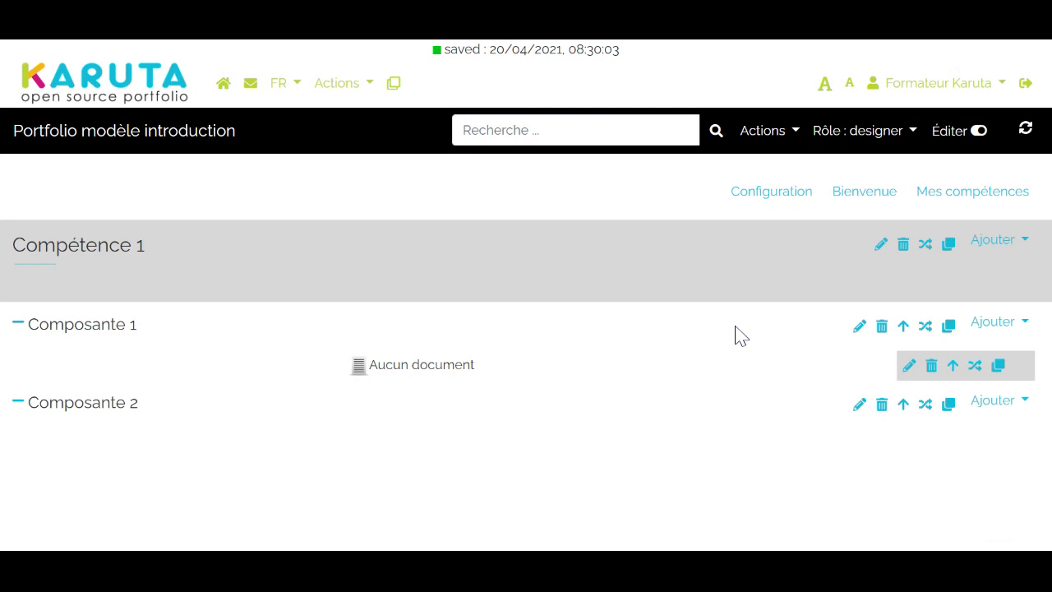
# Set the label of the document resource under Composante 1 to "Document" and close its settings
pyautogui.click(909, 367)
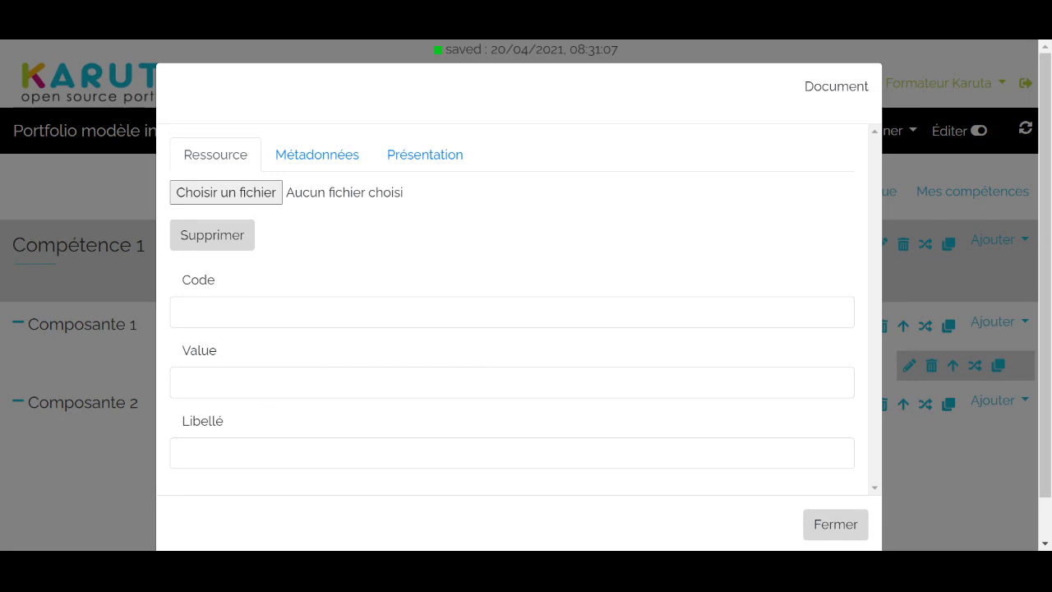
pyautogui.click(511, 453)
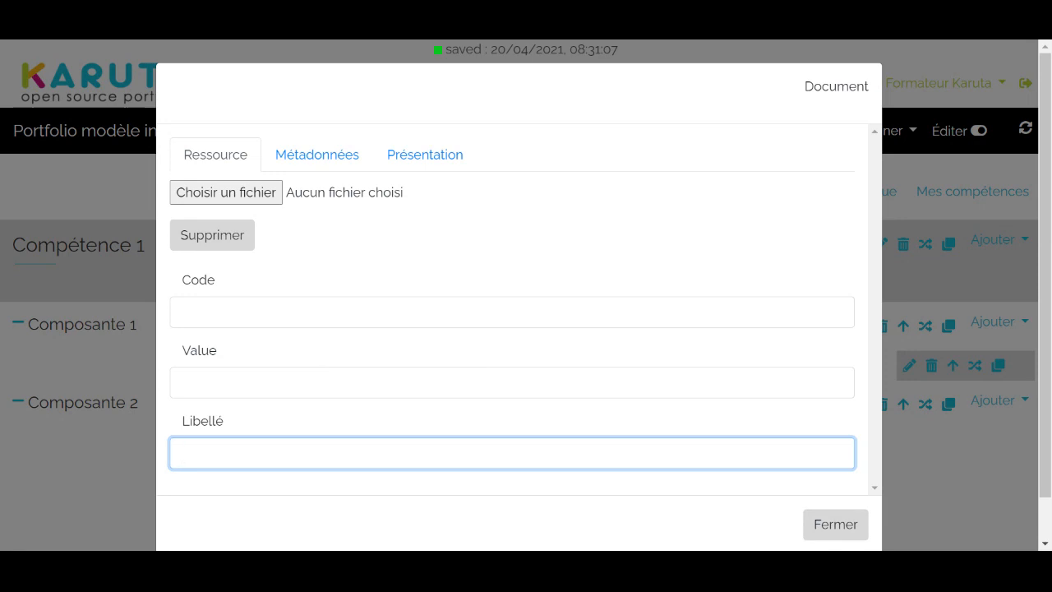
pyautogui.write('Document')
pyautogui.click(822, 524)
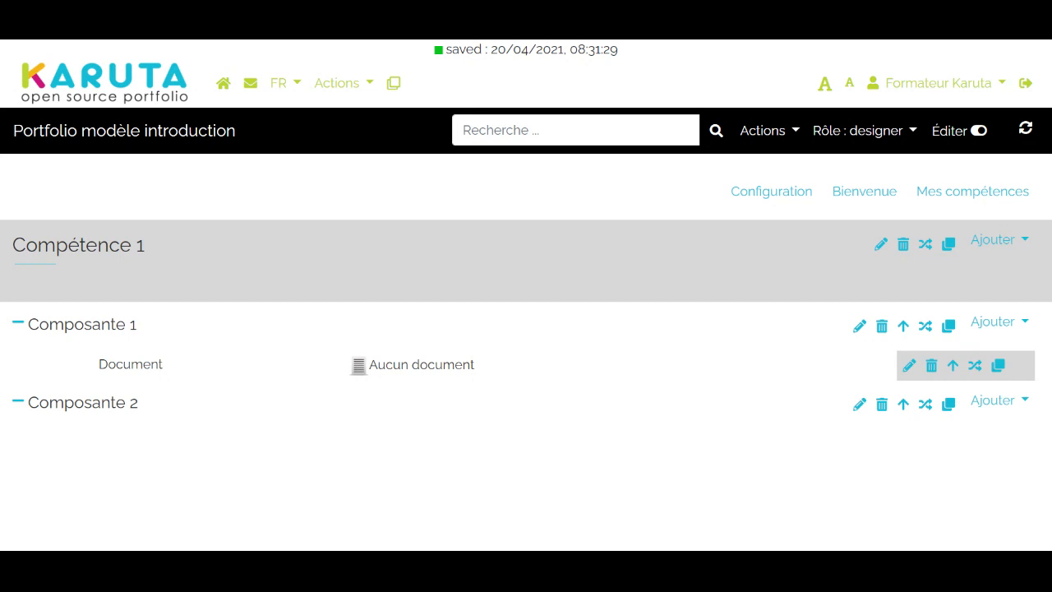
# In the Document resource's metadata, grant the Éditer ressource right to the role "etudiant" and close its settings
pyautogui.click(909, 365)
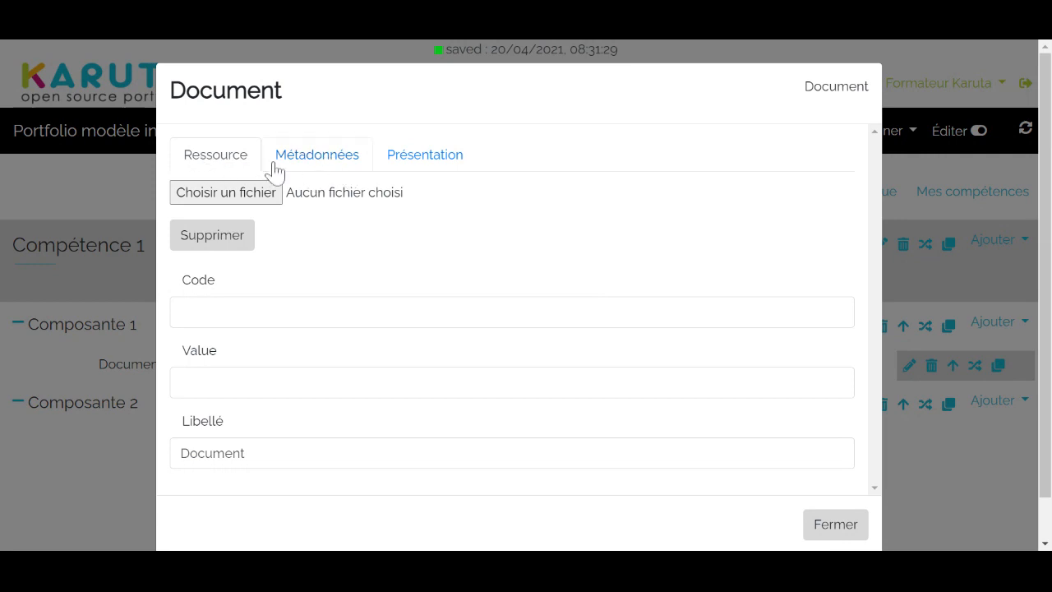
pyautogui.click(329, 167)
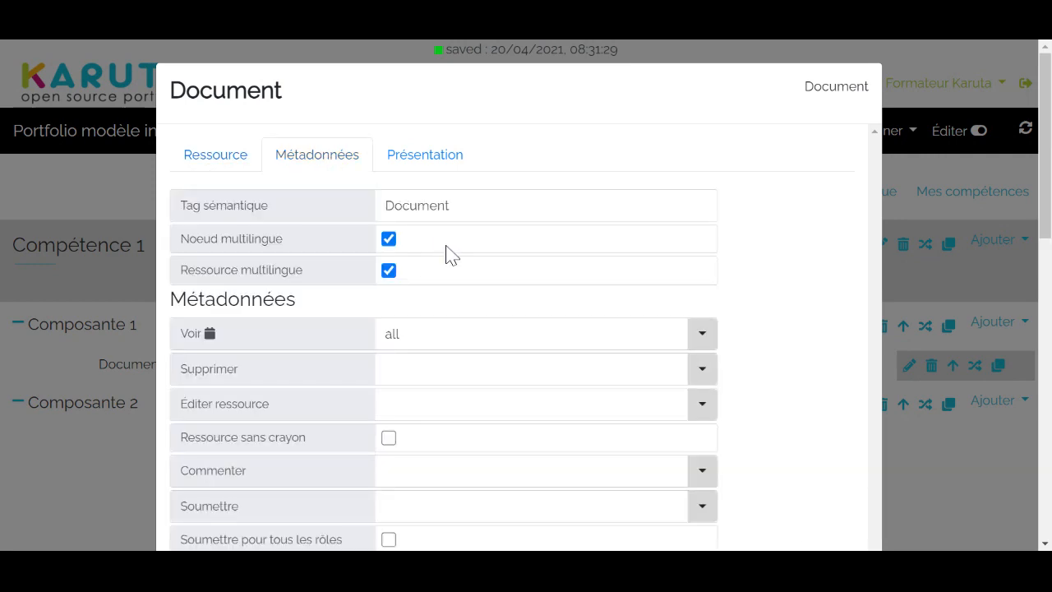
pyautogui.scroll(-1, 448, 255)
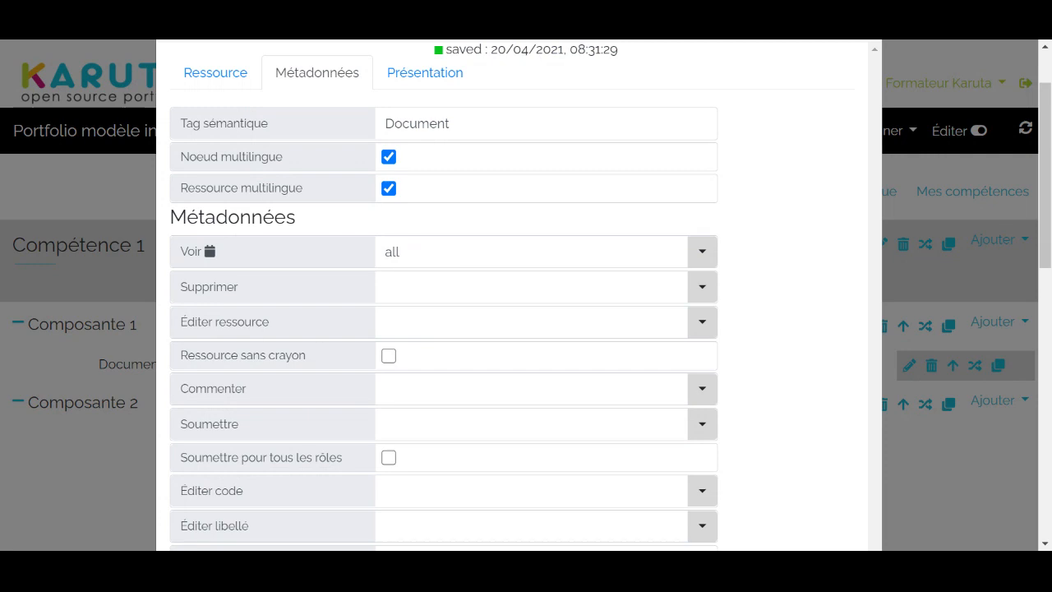
pyautogui.click(530, 322)
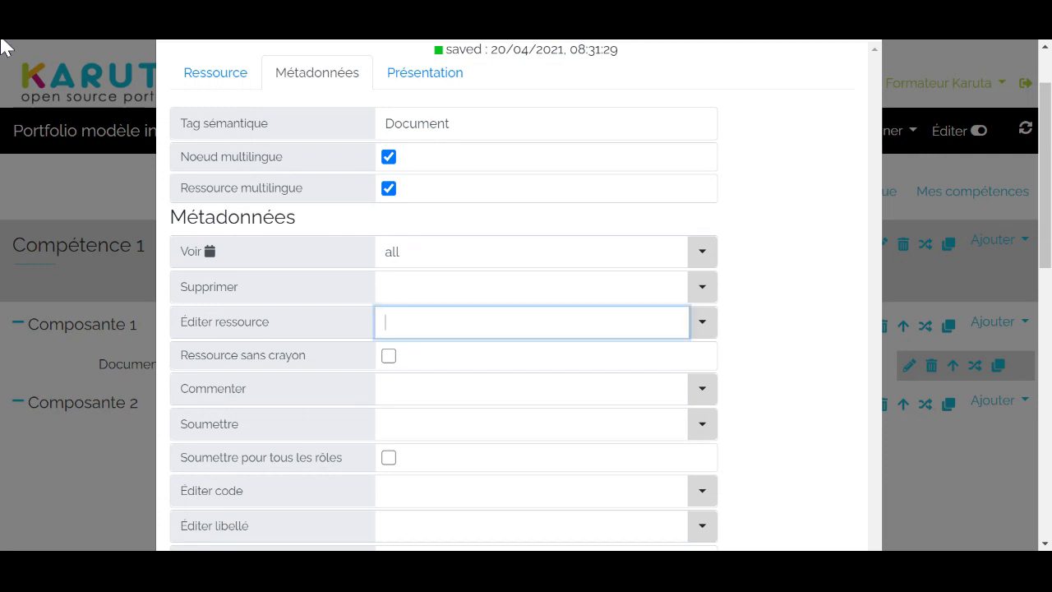
pyautogui.write('etudiant')
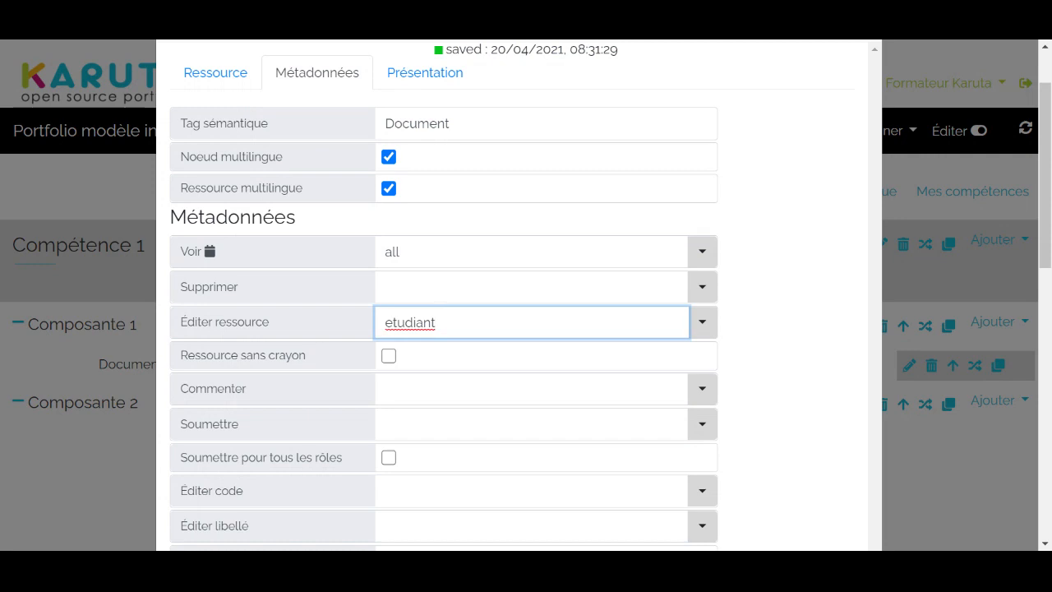
pyautogui.click(752, 276)
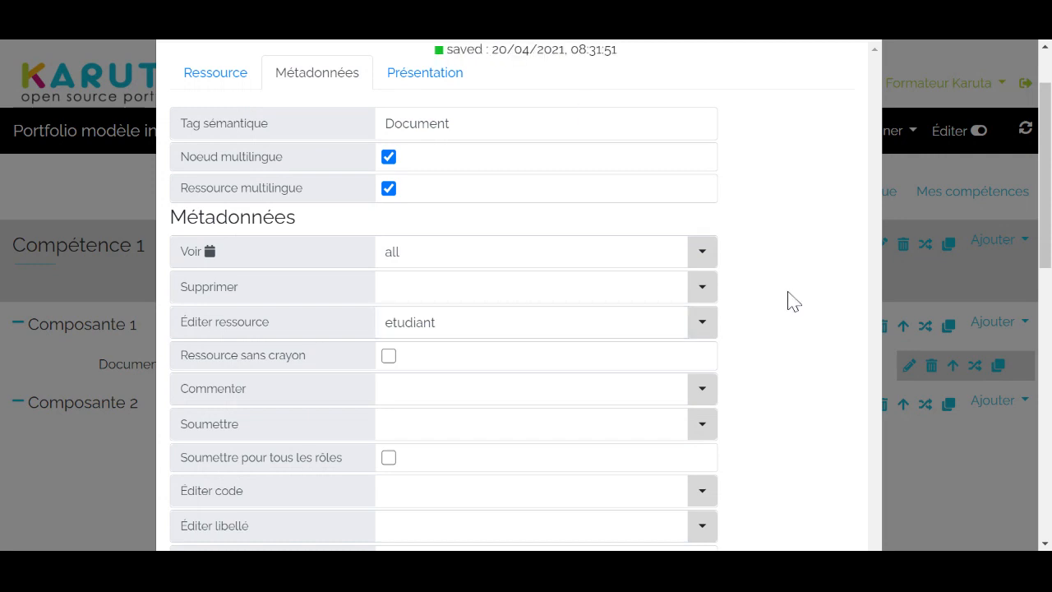
pyautogui.click(703, 328)
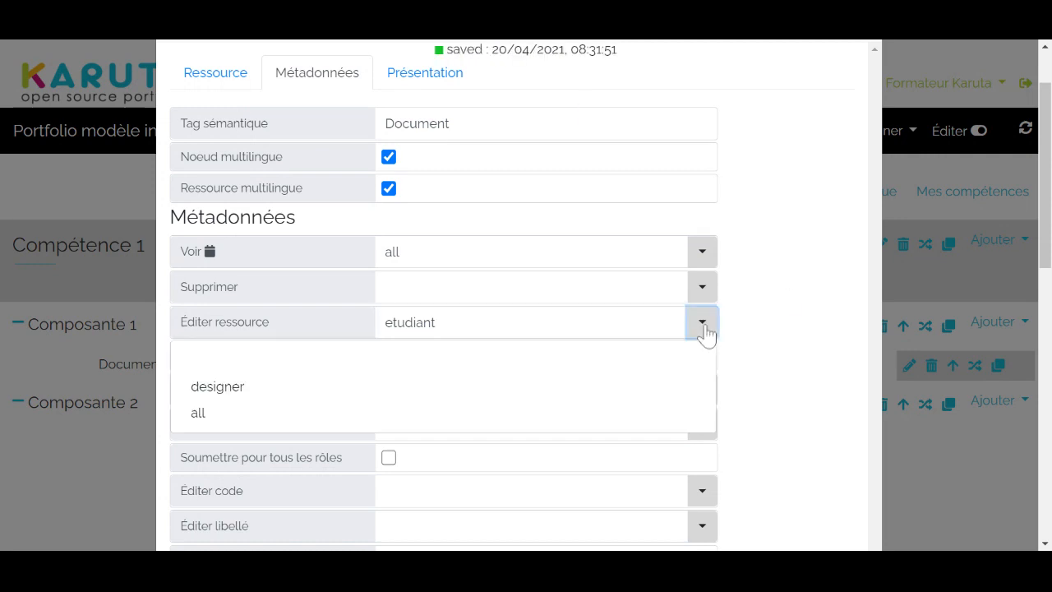
pyautogui.click(780, 289)
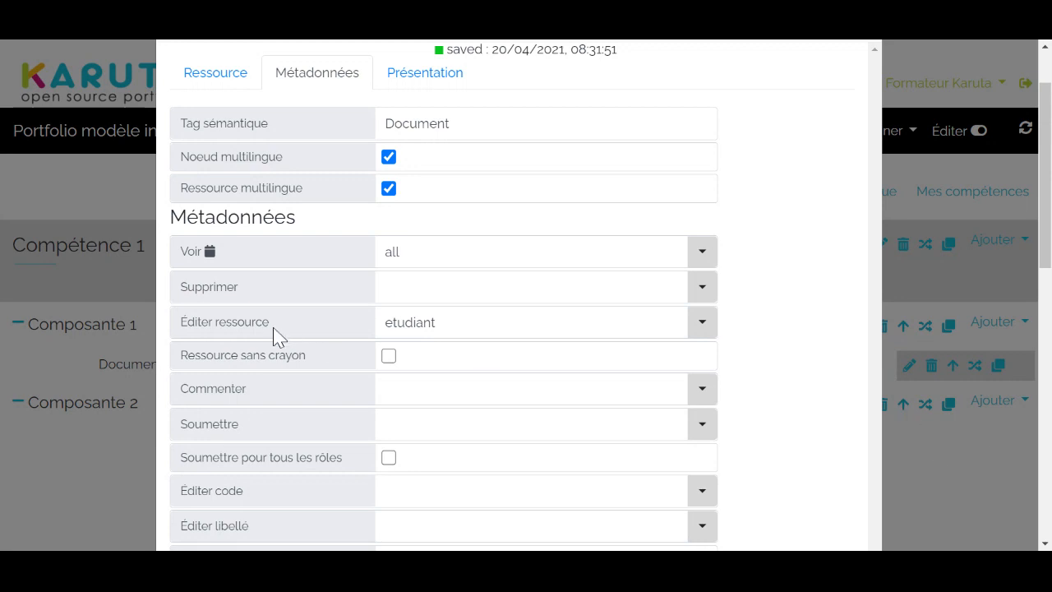
pyautogui.scroll(1, 570, 192)
pyautogui.scroll(-1, 573, 188)
pyautogui.click(970, 458)
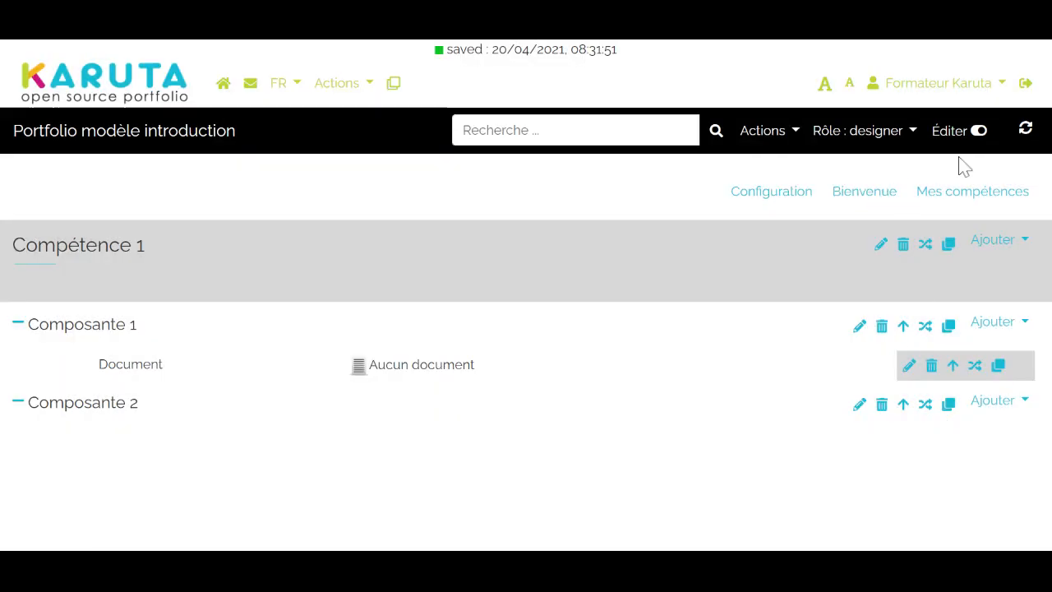
# Reload the portfolio, reopen the Compétence 1 page and switch the viewing role to etudiant
pyautogui.click(1026, 142)
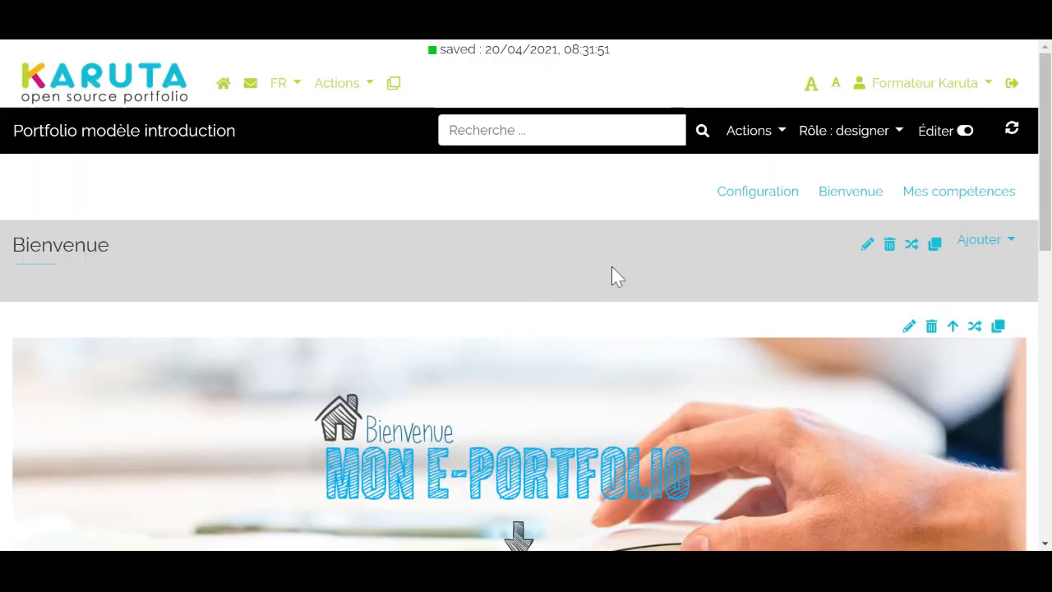
pyautogui.click(958, 191)
pyautogui.click(953, 218)
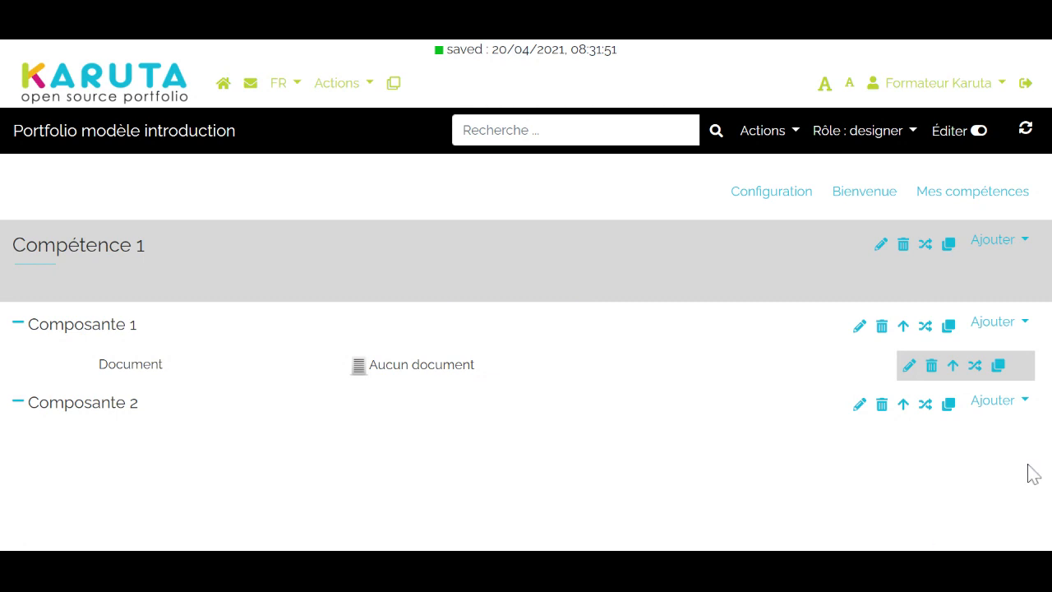
pyautogui.click(902, 140)
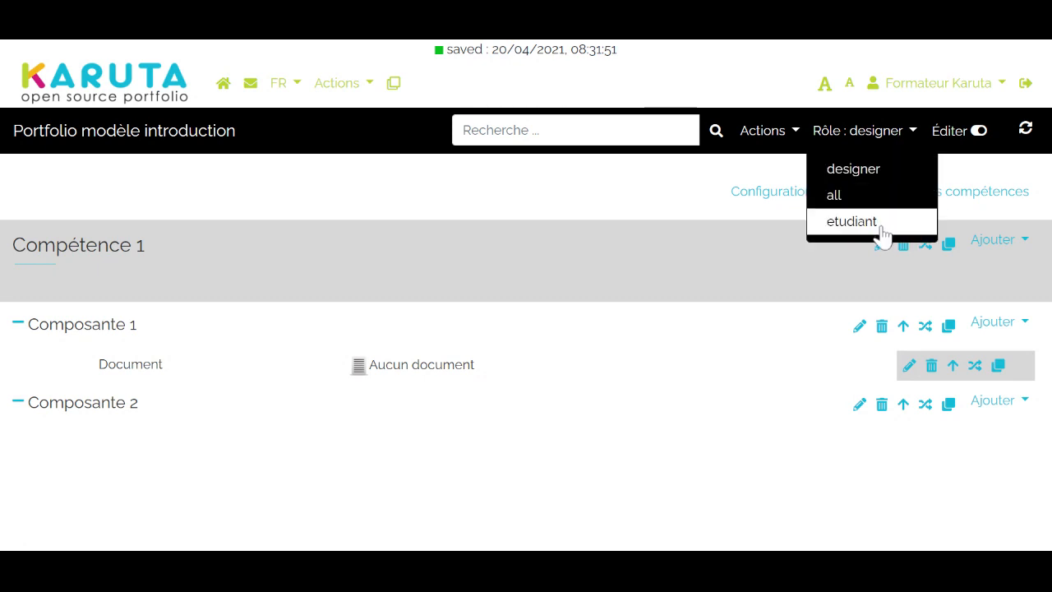
pyautogui.click(852, 221)
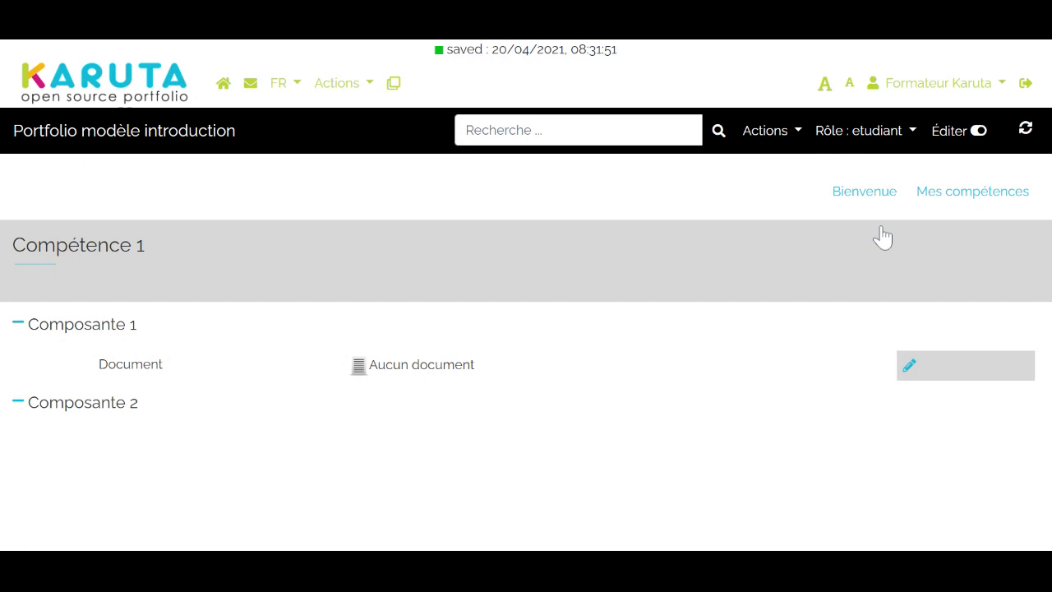
# Check the Document resource's editing dialog as etudiant, and toggle edit mode off and back on
pyautogui.click(909, 372)
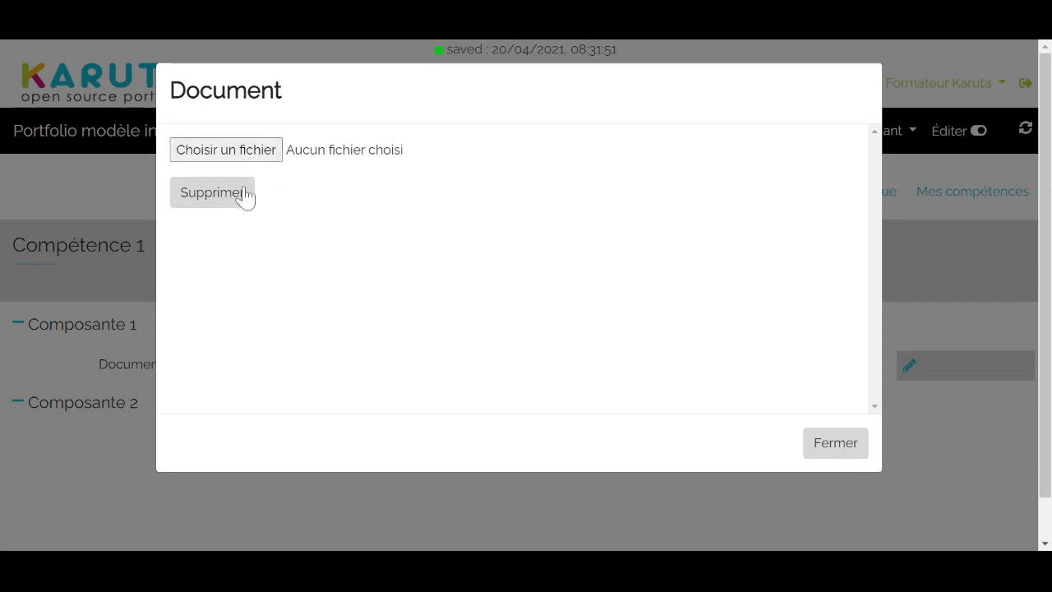
pyautogui.click(834, 448)
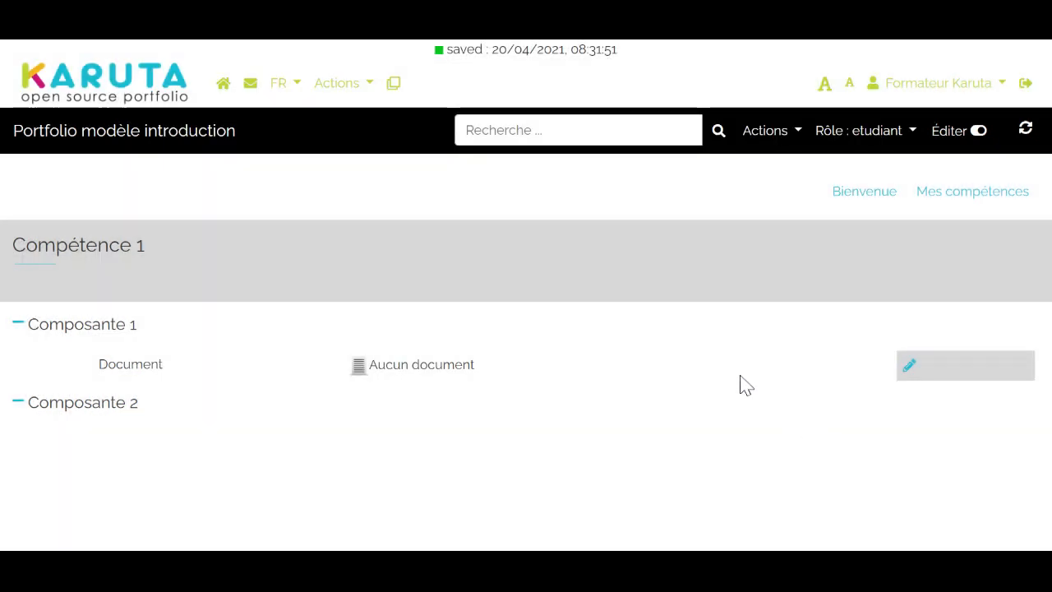
pyautogui.click(980, 134)
pyautogui.click(979, 133)
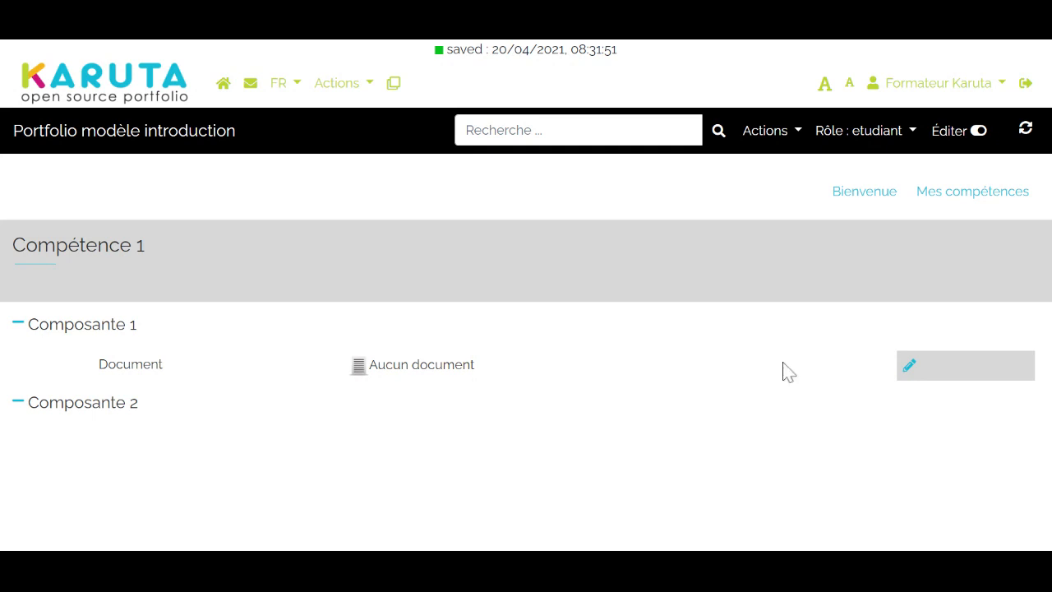
# Switch the viewing role to designer and relabel the Composante 1 sub-section "Dépôt de preuve"
pyautogui.click(912, 138)
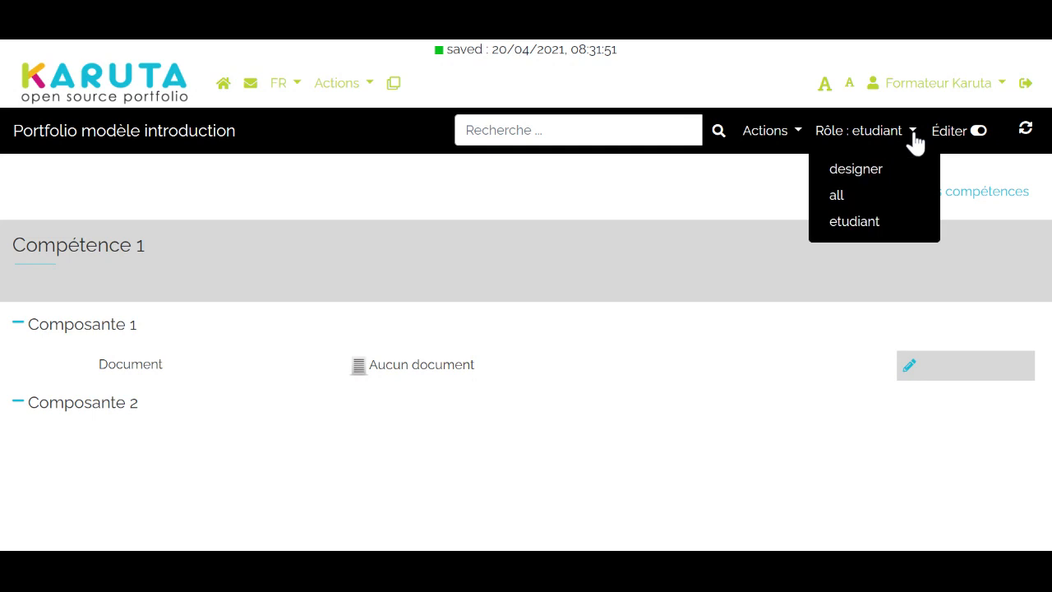
pyautogui.click(913, 172)
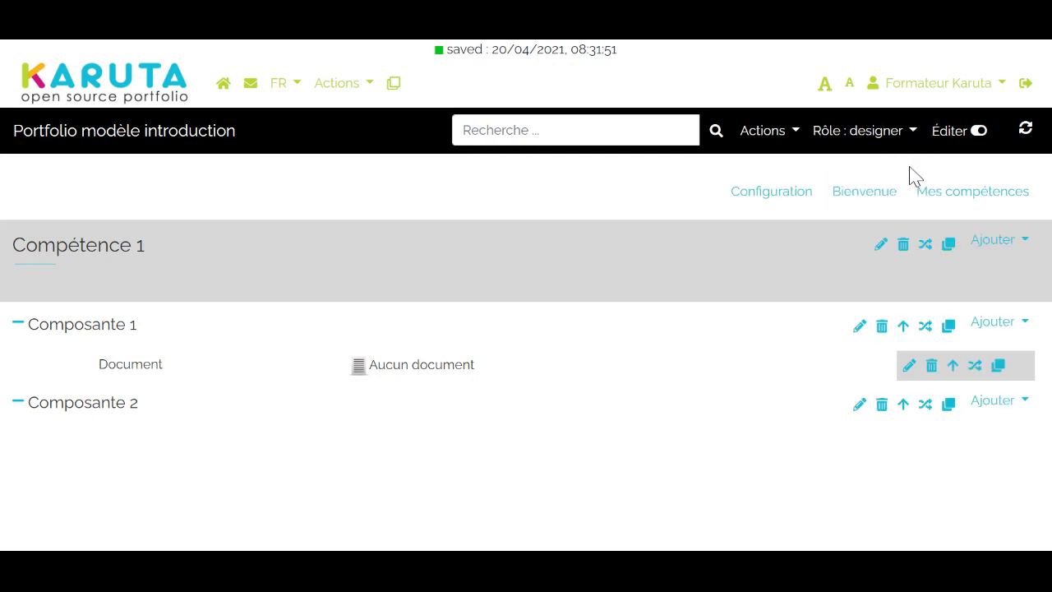
pyautogui.click(859, 328)
pyautogui.click(268, 383)
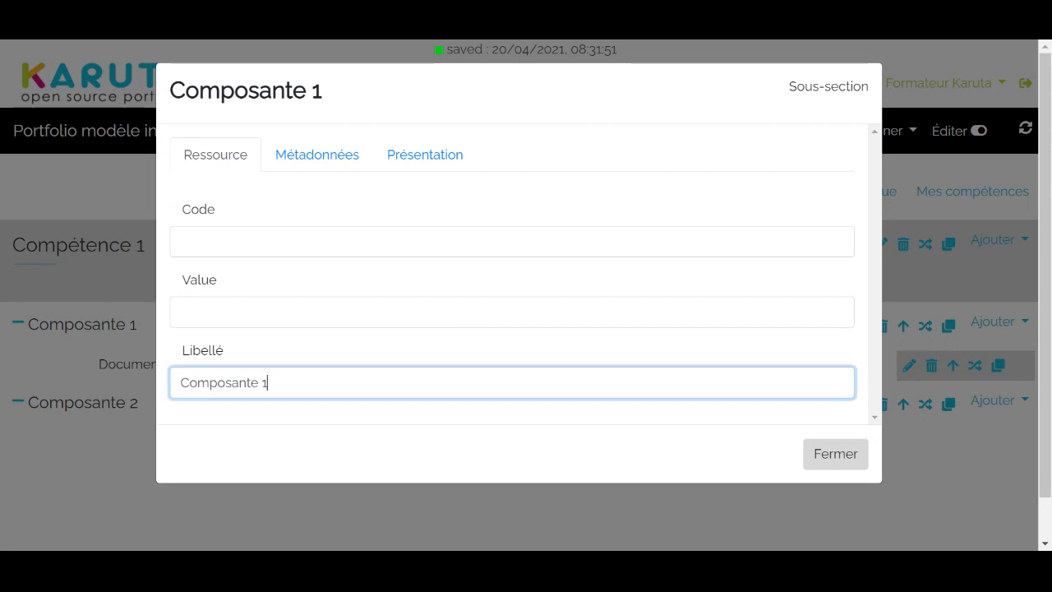
pyautogui.press('BackSpace')
pyautogui.press('BackSpace')
pyautogui.press('BackSpace')
pyautogui.press('BackSpace')
pyautogui.press('BackSpace')
pyautogui.press('BackSpace')
pyautogui.press('BackSpace')
pyautogui.press('BackSpace')
pyautogui.press('BackSpace')
pyautogui.press('BackSpace')
pyautogui.press('BackSpace')
pyautogui.press('BackSpace')
pyautogui.write('Dép')
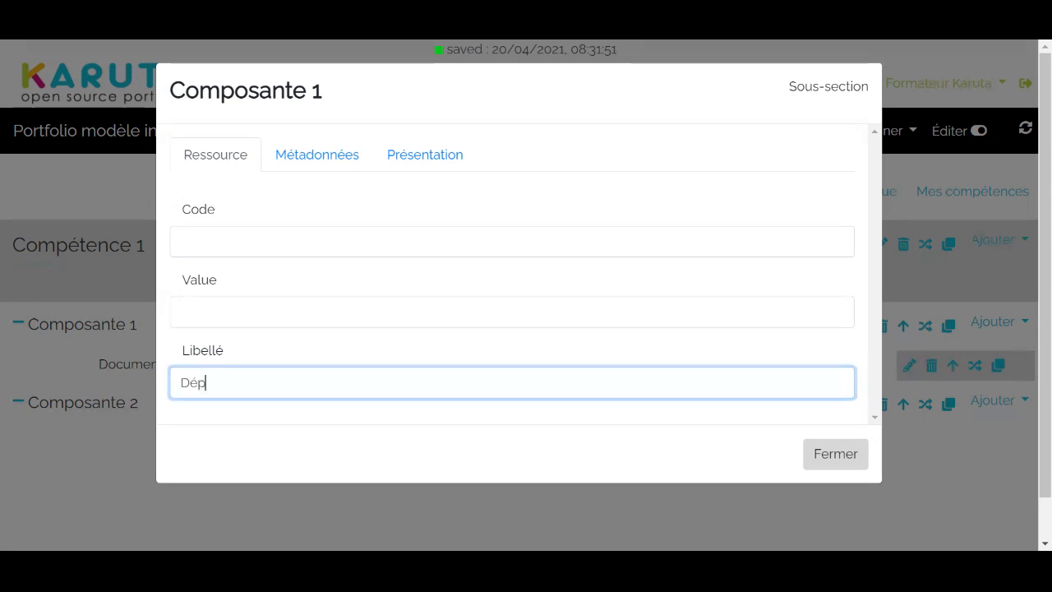
pyautogui.write('ôt de pre')
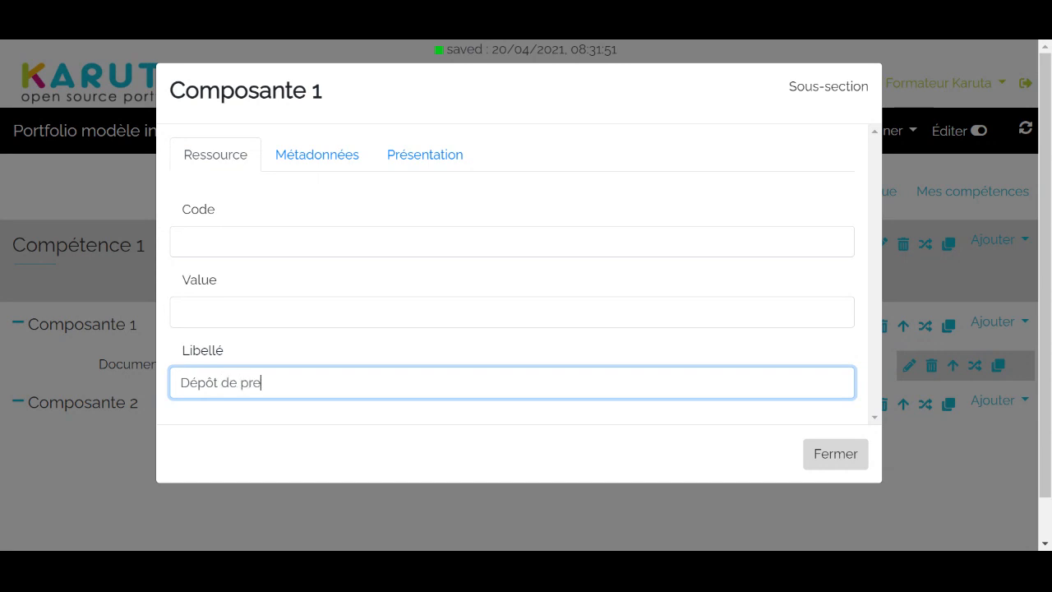
pyautogui.write('uve')
pyautogui.click(210, 443)
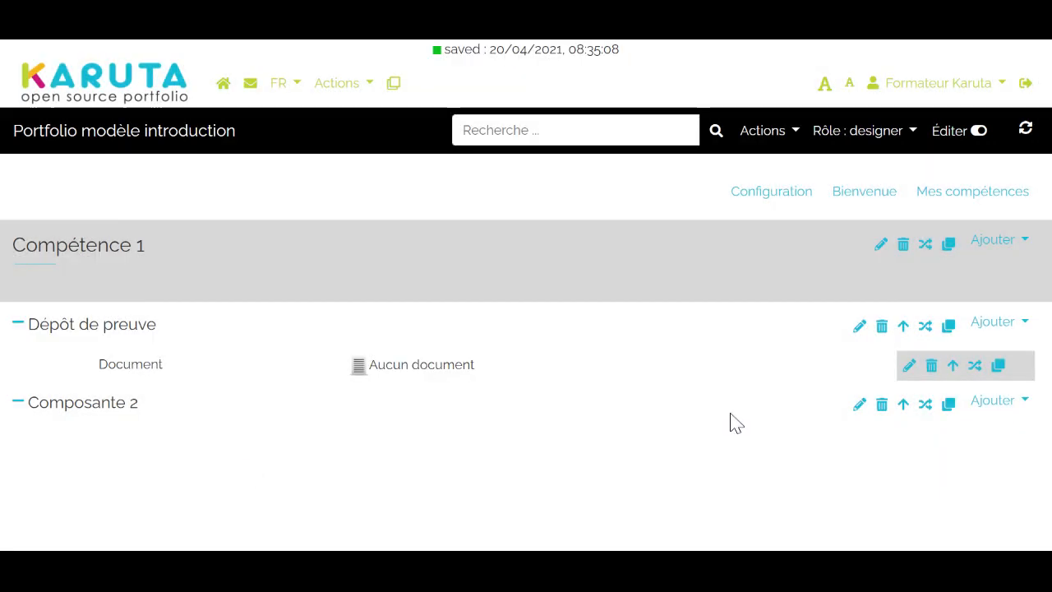
# Move the Composante 2 sub-section above Dépôt de preuve and delete it from the Compétence 1 page
pyautogui.click(881, 404)
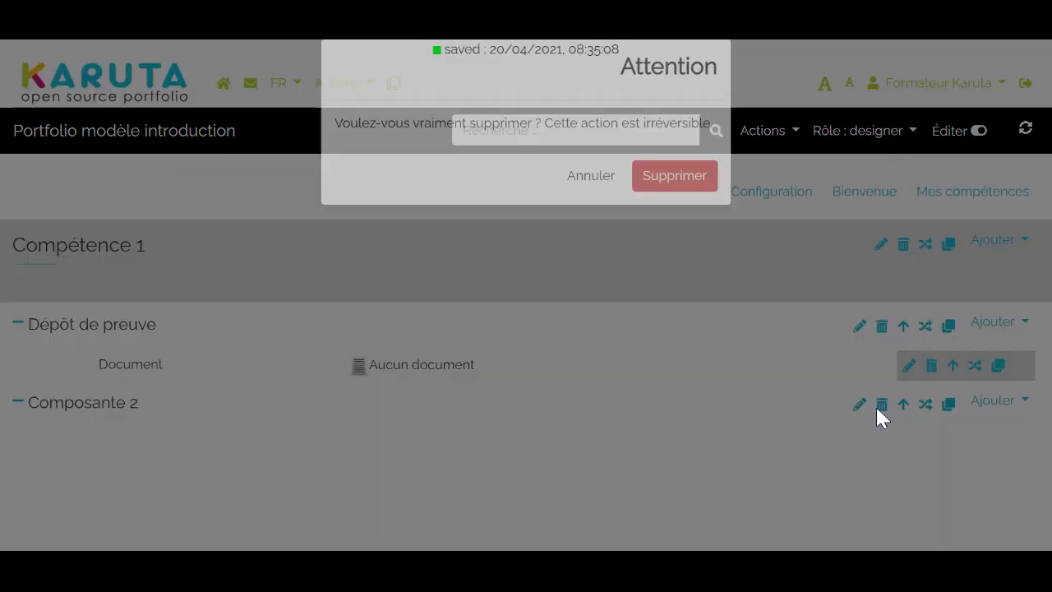
pyautogui.click(580, 207)
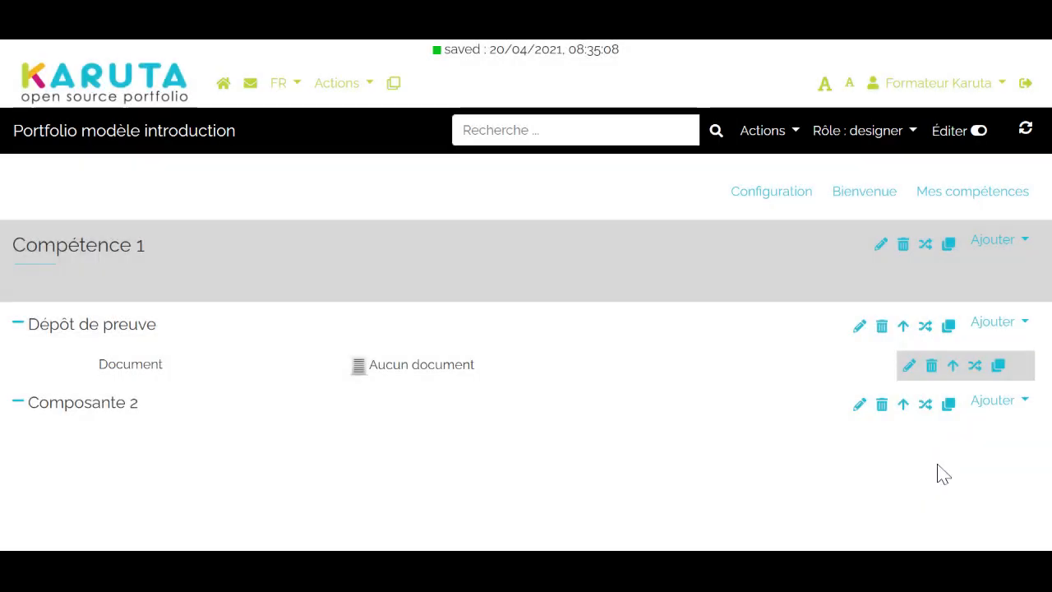
pyautogui.click(902, 406)
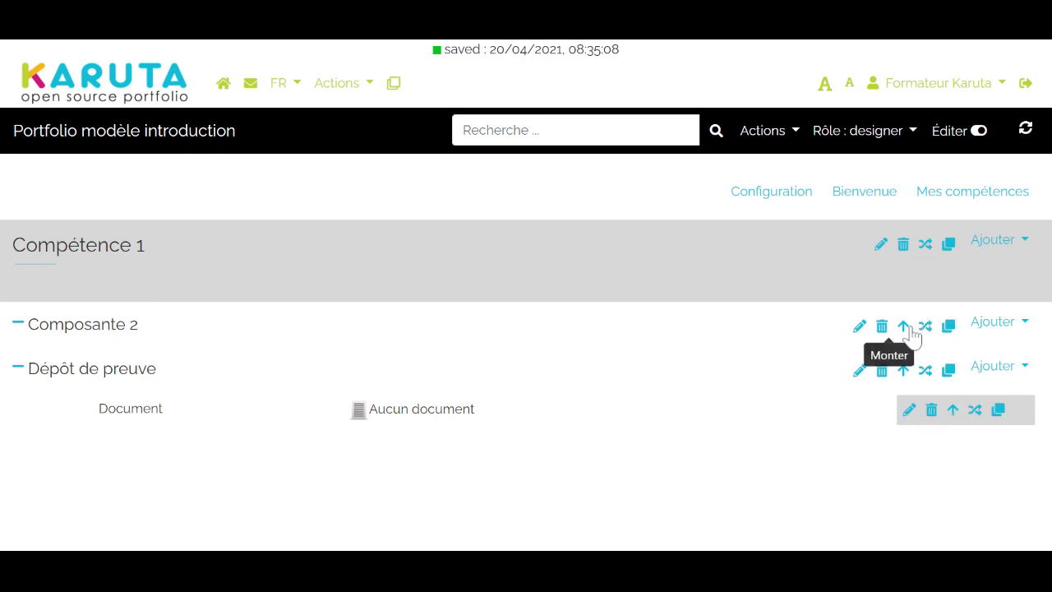
pyautogui.click(882, 327)
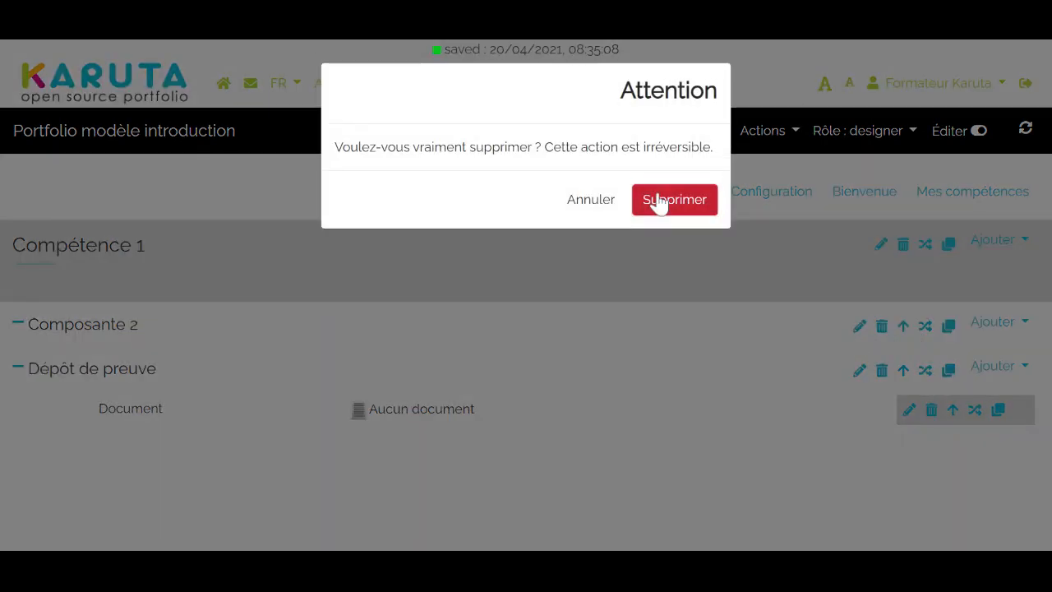
pyautogui.click(660, 202)
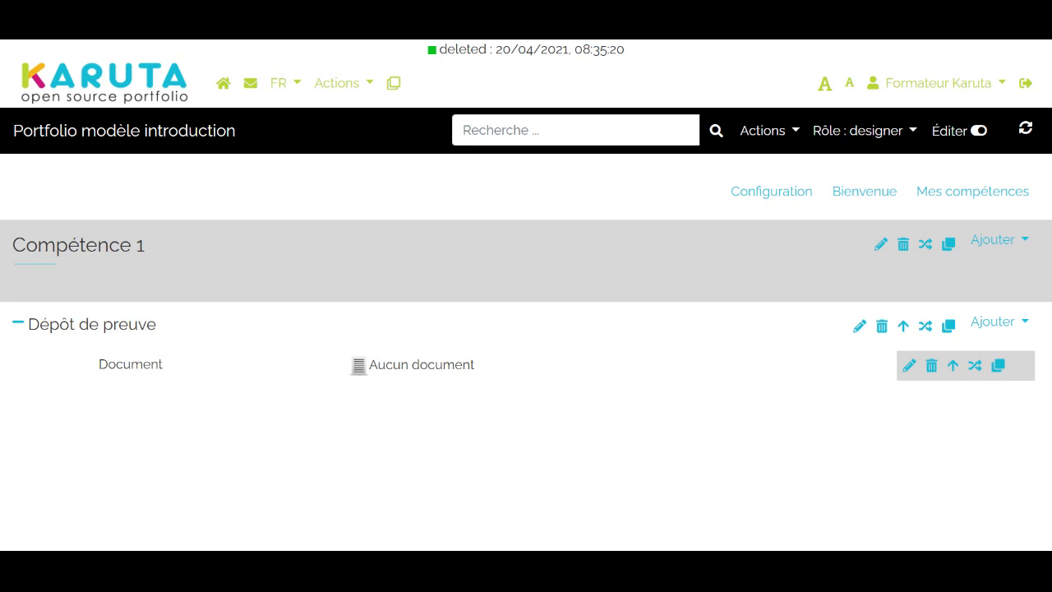
# From the home page, start instantiating Portfolio modèle introduction with the code formation-m1.portfolio-instance-introduction
pyautogui.click(229, 90)
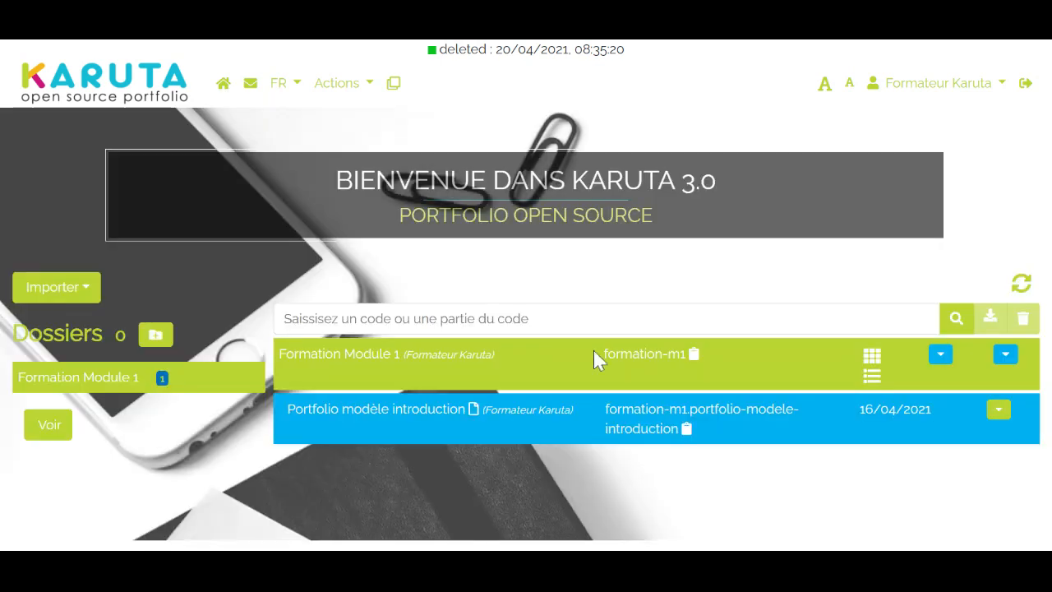
pyautogui.click(995, 413)
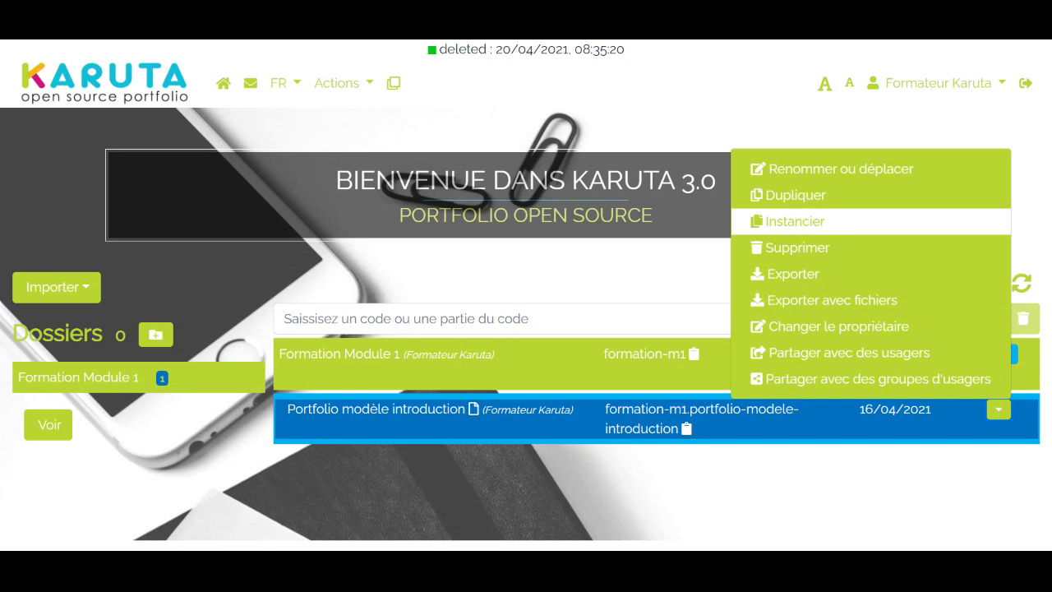
pyautogui.click(809, 222)
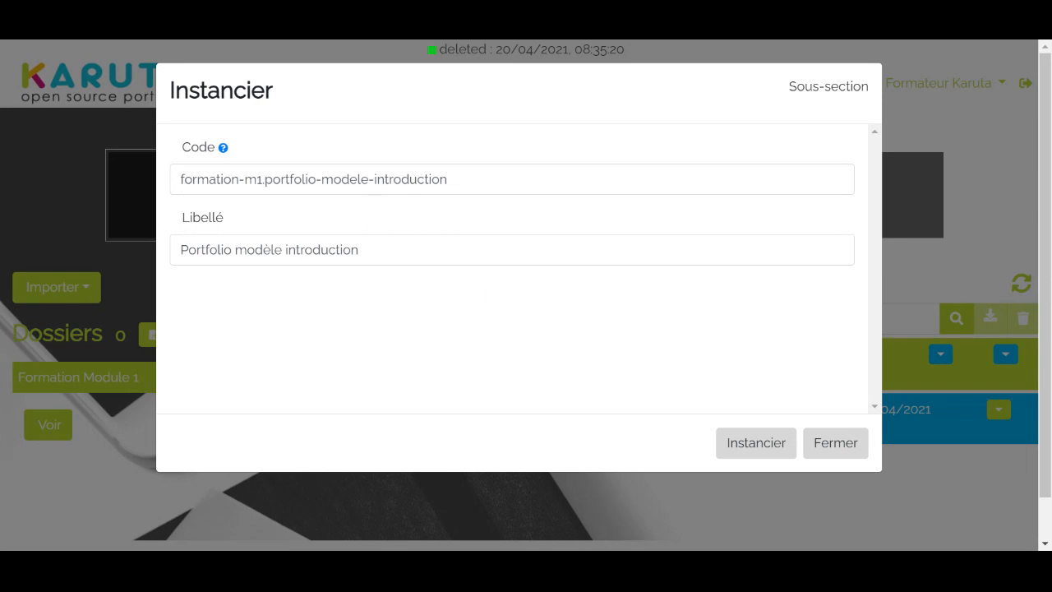
pyautogui.click(364, 179)
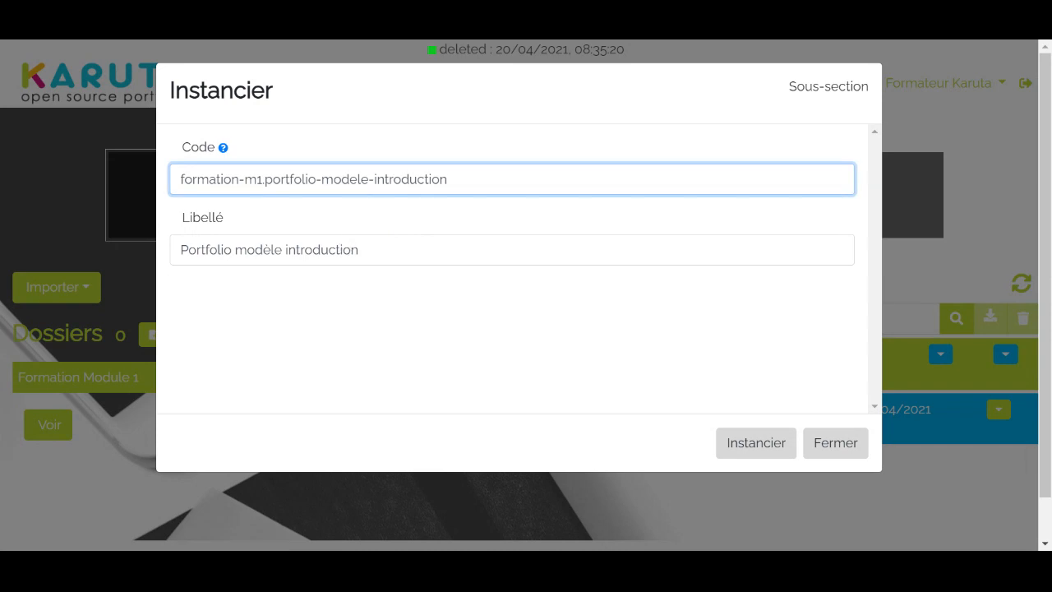
pyautogui.press('BackSpace')
pyautogui.press('BackSpace')
pyautogui.press('BackSpace')
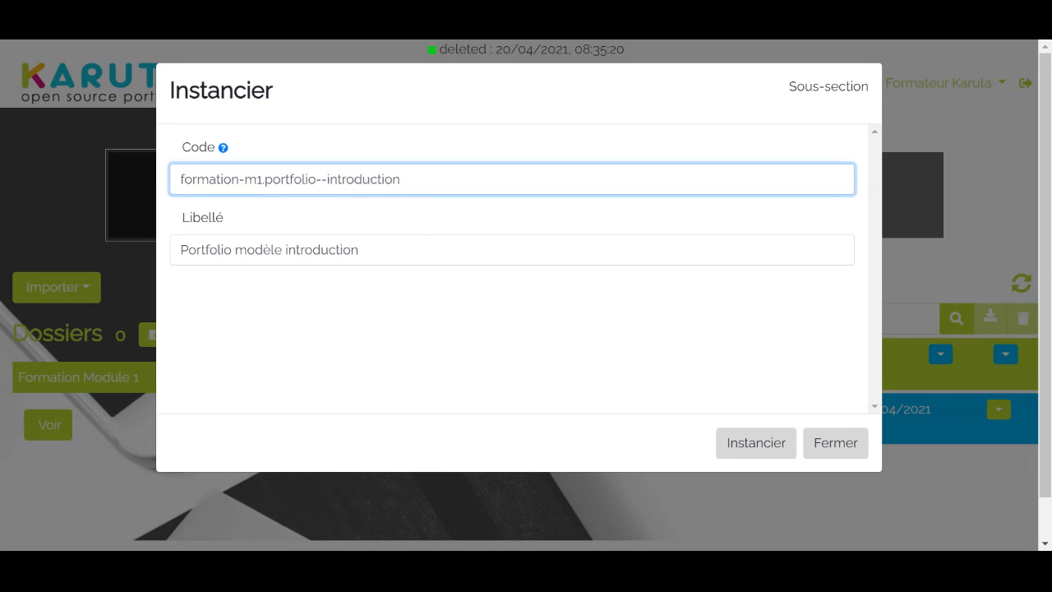
pyautogui.write('instance')
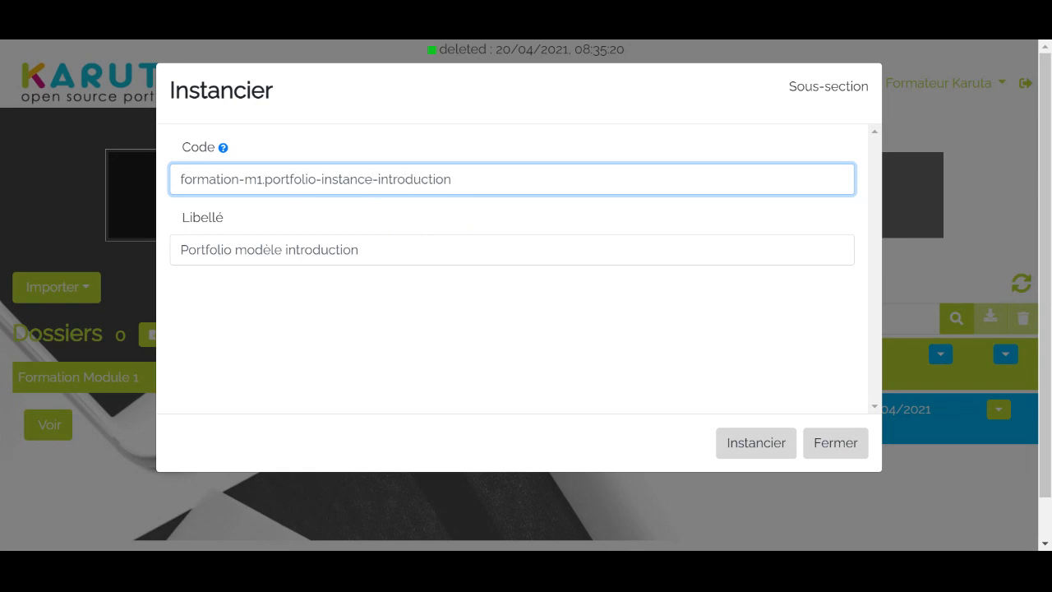
# Set the new instance's label to "Portfolio instance introduction" and instantiate it
pyautogui.click(283, 249)
pyautogui.press('BackSpace')
pyautogui.press('BackSpace')
pyautogui.press('BackSpace')
pyautogui.press('BackSpace')
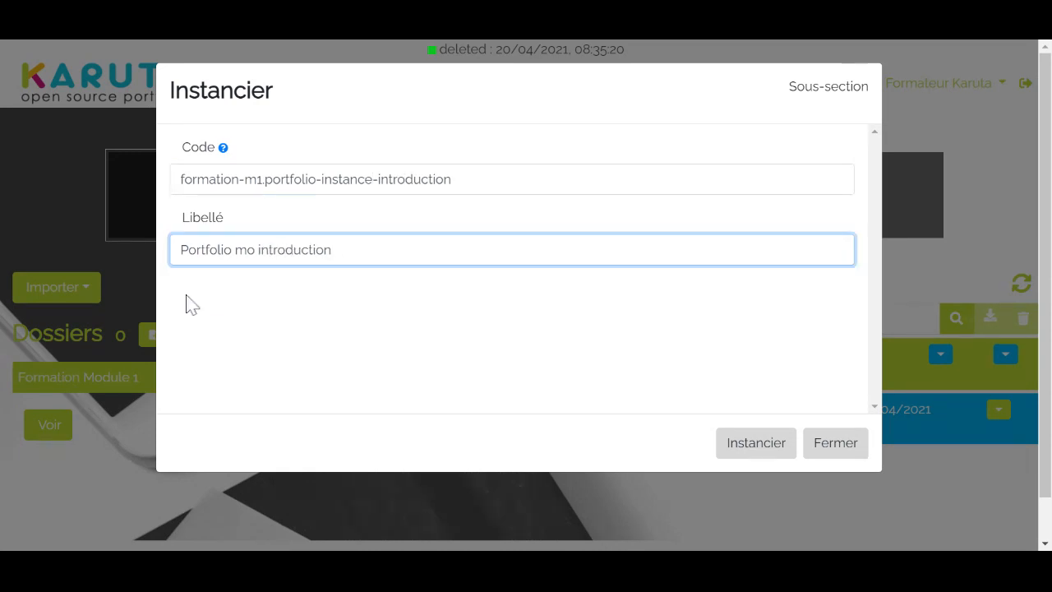
pyautogui.press('BackSpace')
pyautogui.press('BackSpace')
pyautogui.write('instance')
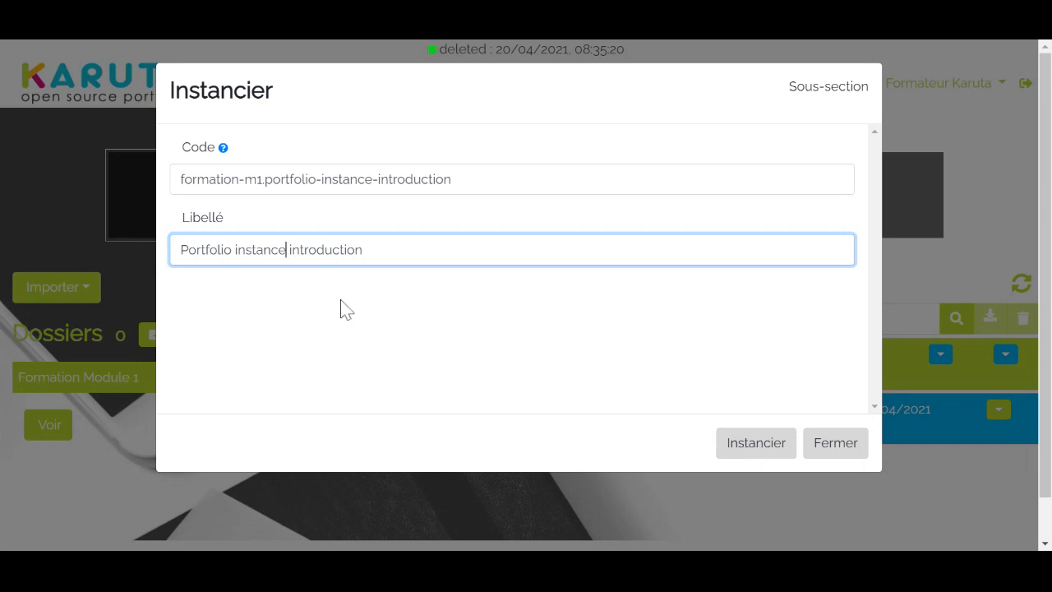
pyautogui.click(752, 452)
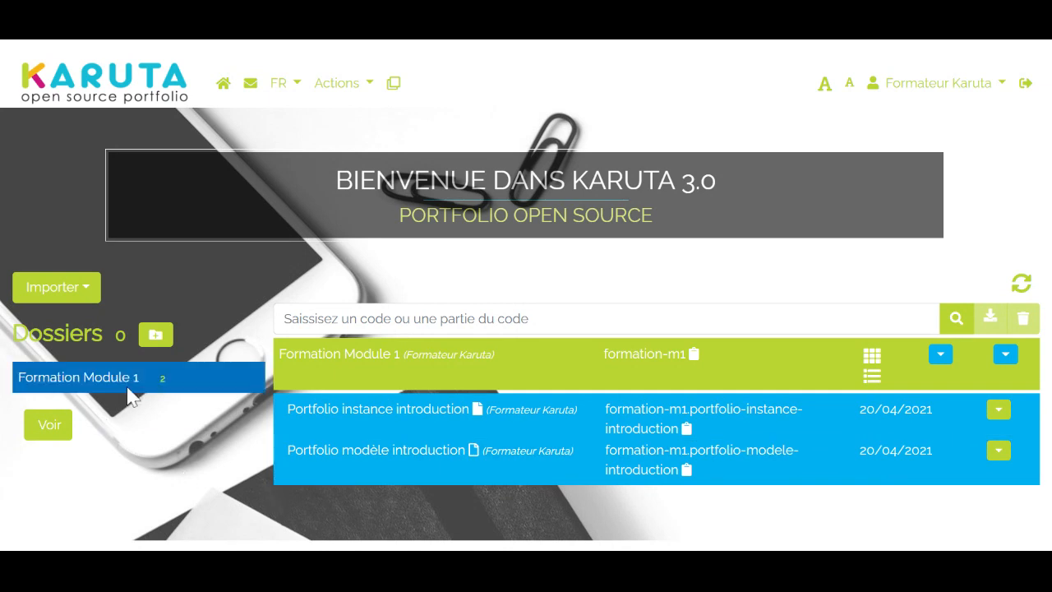
# Create a folder with the code formation-instance and the label "Formation instances"
pyautogui.click(155, 336)
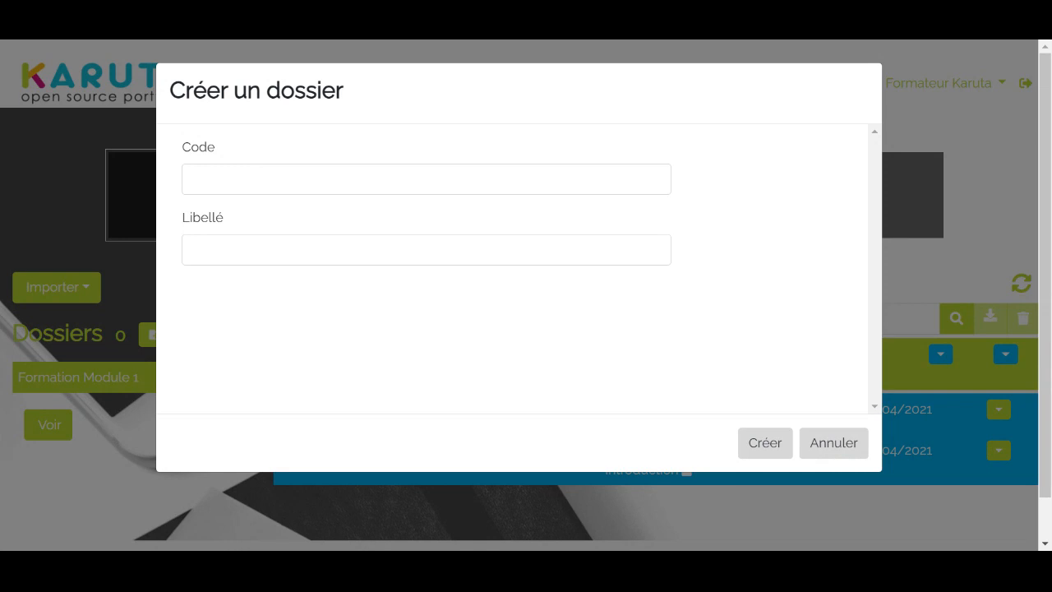
pyautogui.click(233, 177)
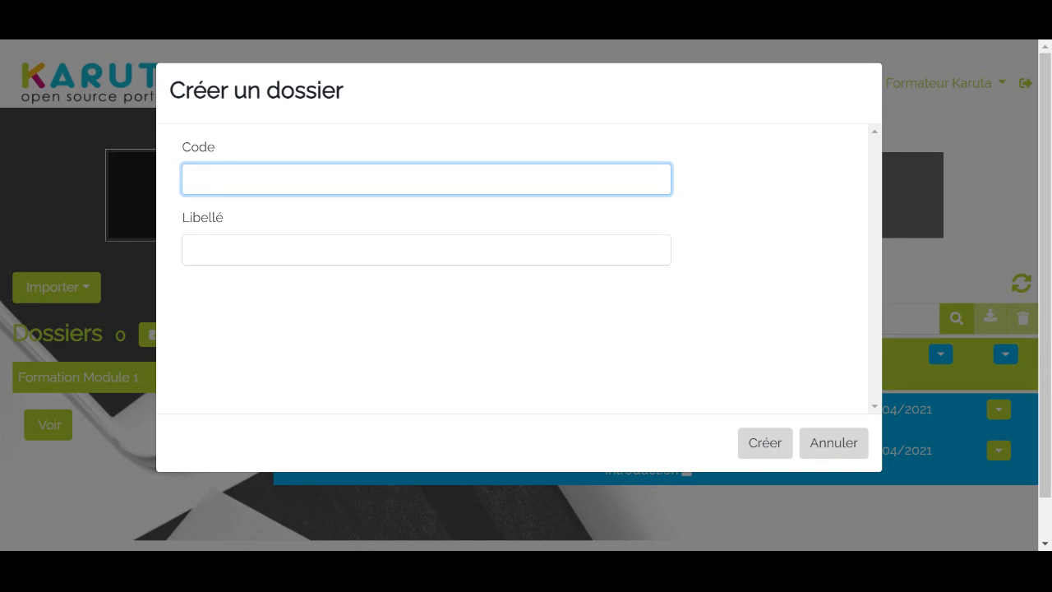
pyautogui.write('formation-instance')
pyautogui.click(247, 249)
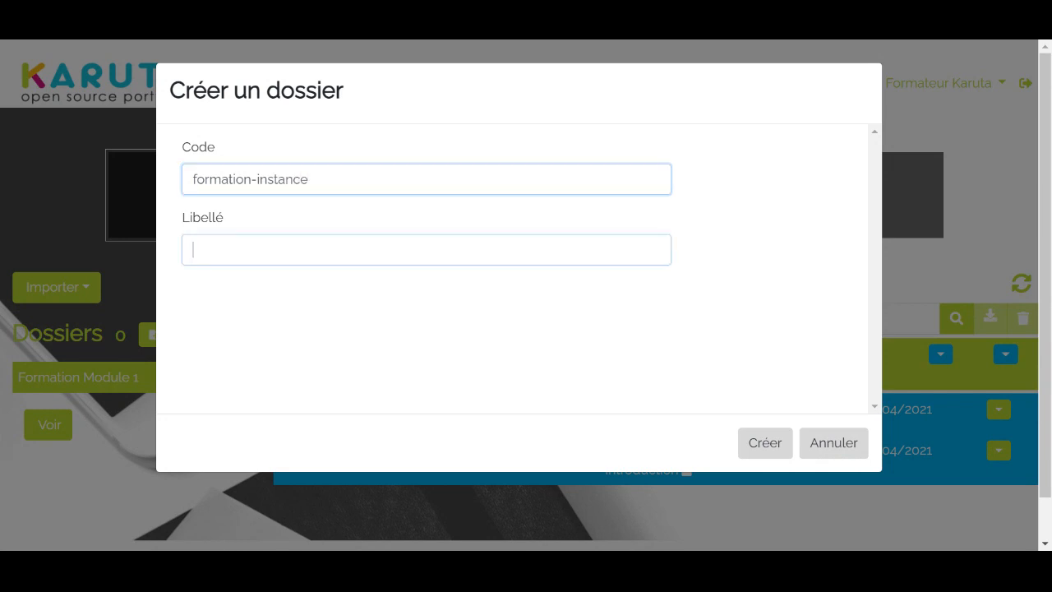
pyautogui.write('Form')
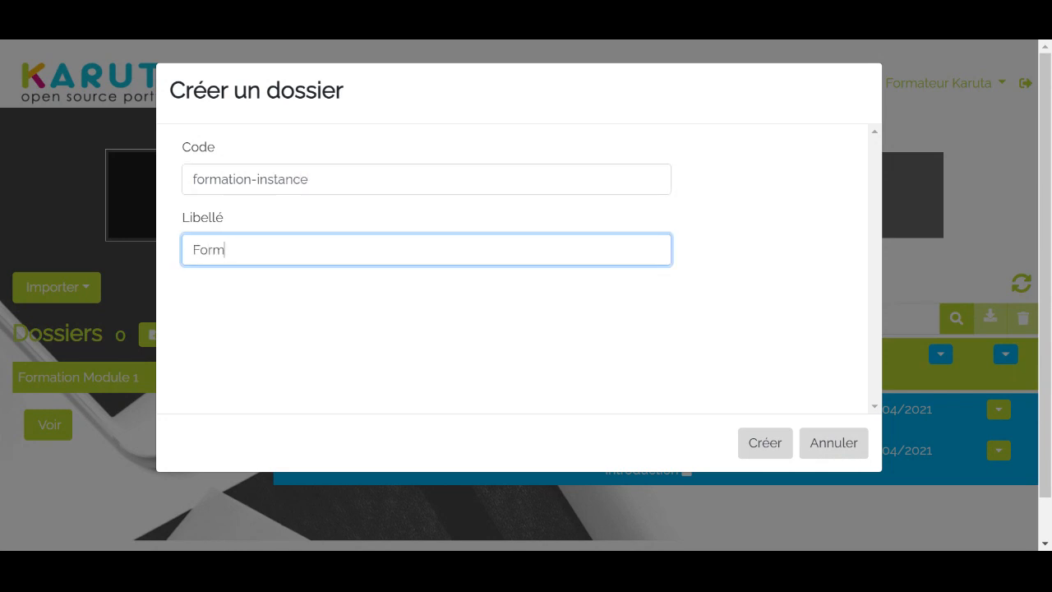
pyautogui.write('ation instances')
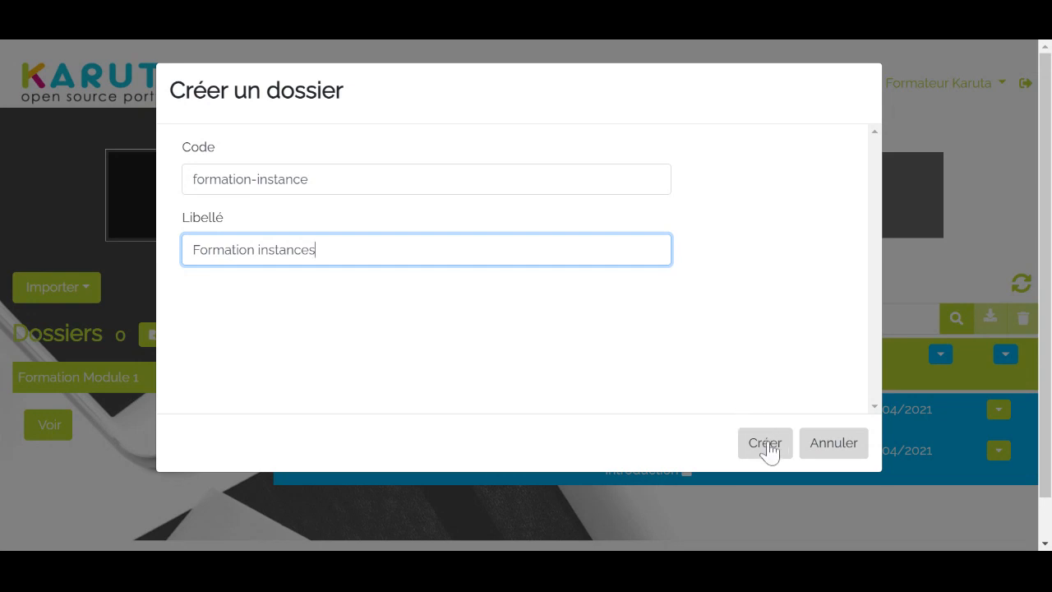
pyautogui.click(766, 444)
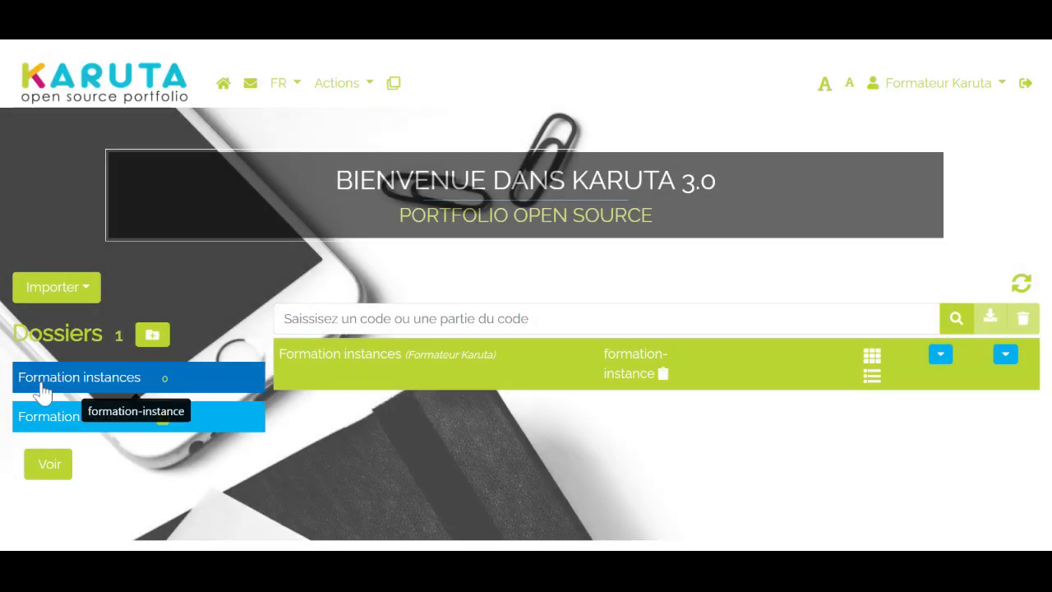
# Move Portfolio instance introduction into Formation instances using the code formation-instance.portfolio-instance-introduction, and open that folder after reloading the list
pyautogui.click(82, 423)
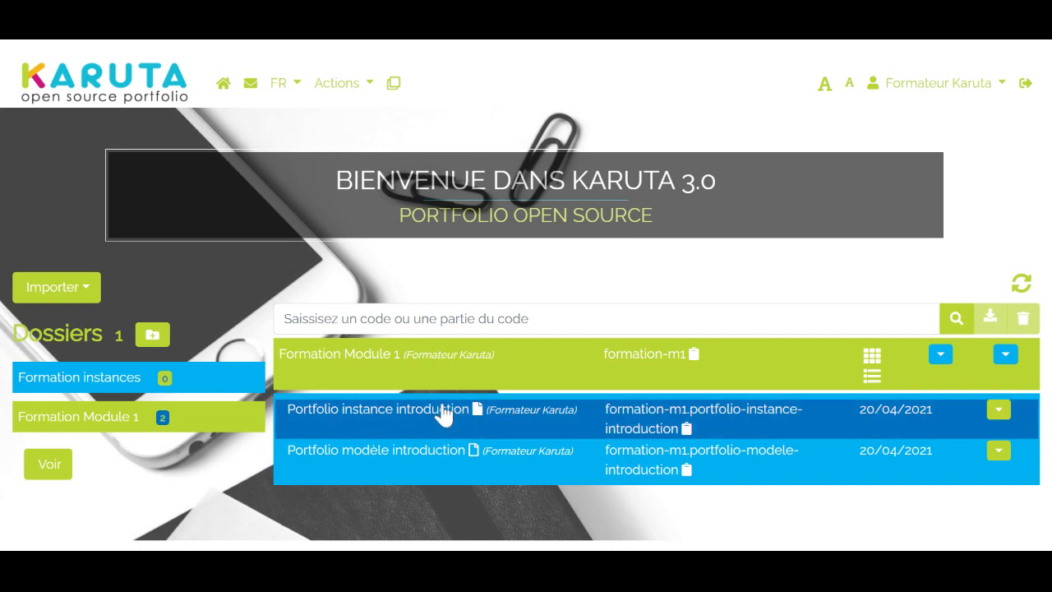
pyautogui.click(997, 410)
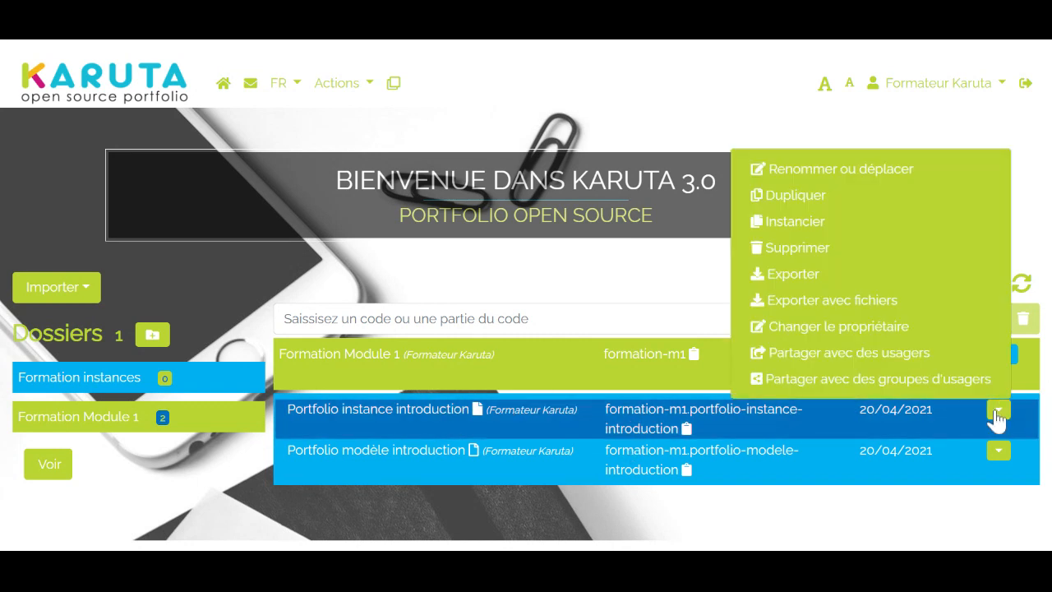
pyautogui.click(854, 170)
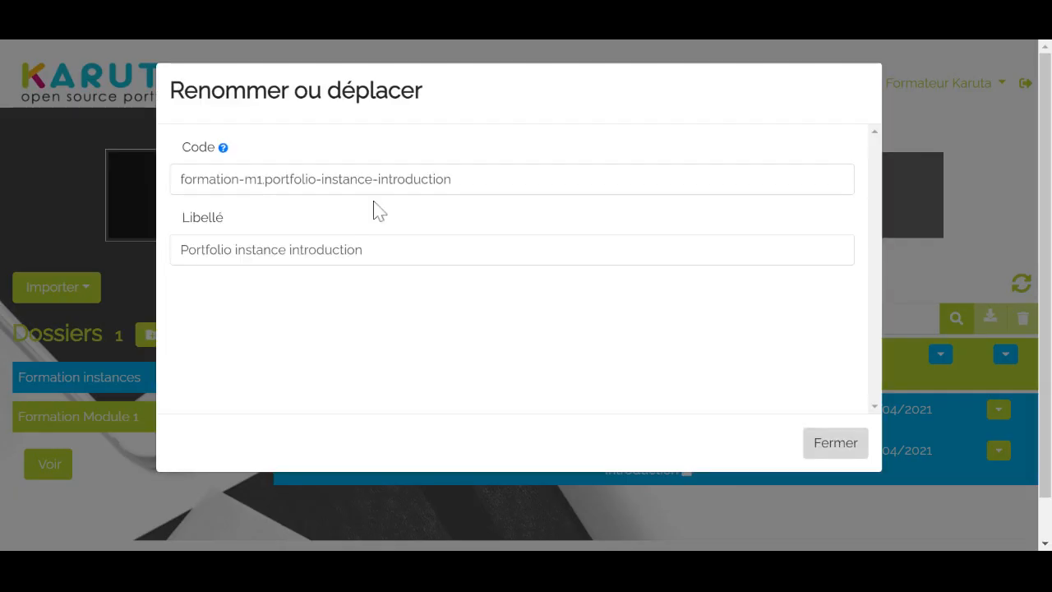
pyautogui.click(263, 179)
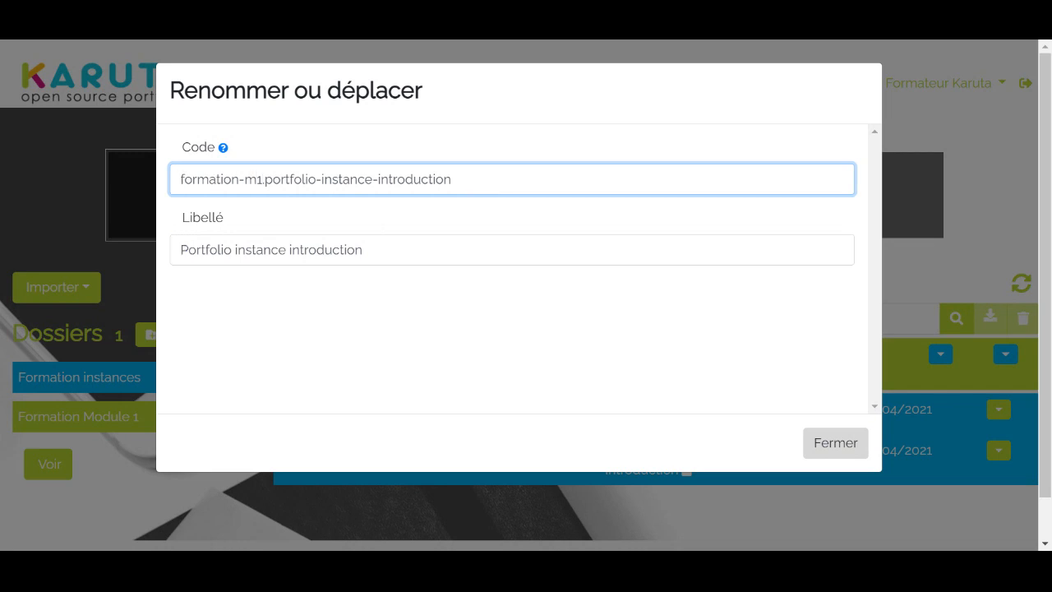
pyautogui.press('Home')
pyautogui.press('Right')
pyautogui.press('Right')
pyautogui.press('Right')
pyautogui.press('Left')
pyautogui.press('Left')
pyautogui.press('Left')
pyautogui.press('Left')
pyautogui.press('Left')
pyautogui.press('Left')
pyautogui.press('Left')
pyautogui.press('Left')
pyautogui.press('Left')
pyautogui.press('Left')
pyautogui.press('Left')
pyautogui.press('Left')
pyautogui.press('Left')
pyautogui.press('Left')
pyautogui.press('Left')
pyautogui.press('Left')
pyautogui.press('Left')
pyautogui.press('Left')
pyautogui.press('Left')
pyautogui.press('Left')
pyautogui.press('Delete')
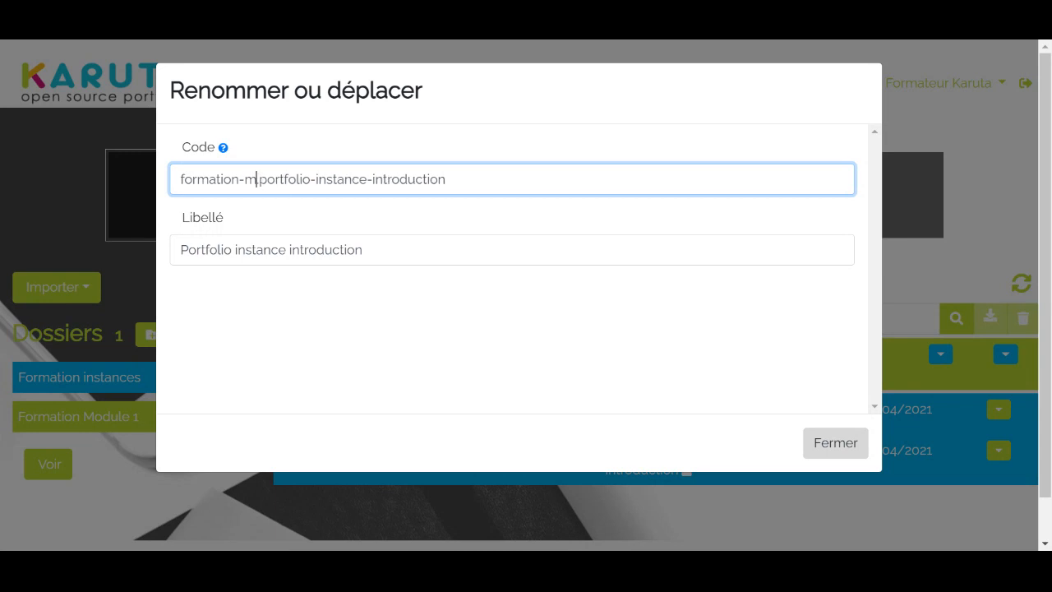
pyautogui.press('BackSpace')
pyautogui.write('instance')
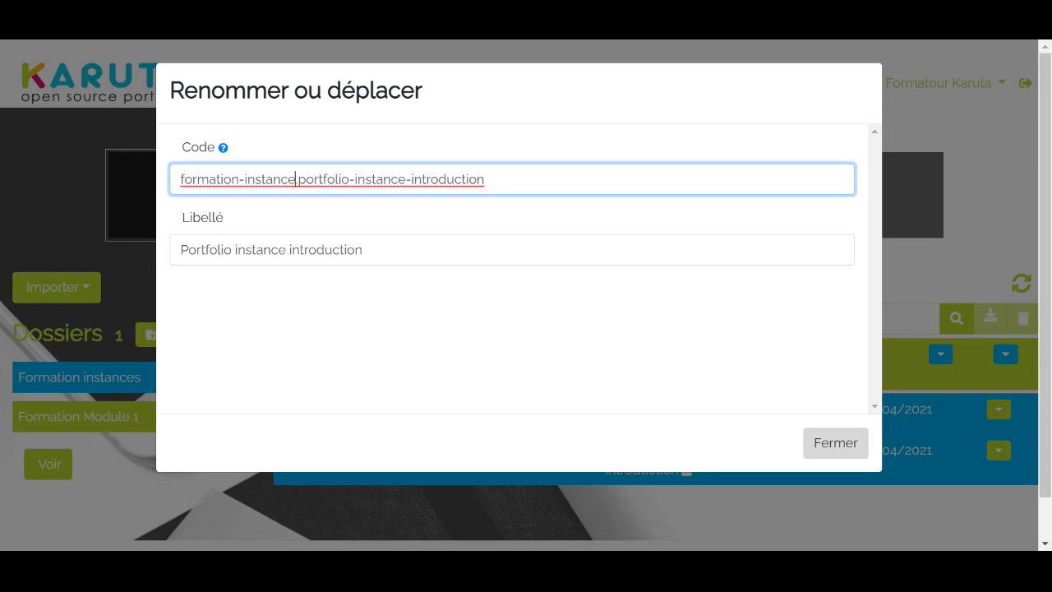
pyautogui.click(834, 445)
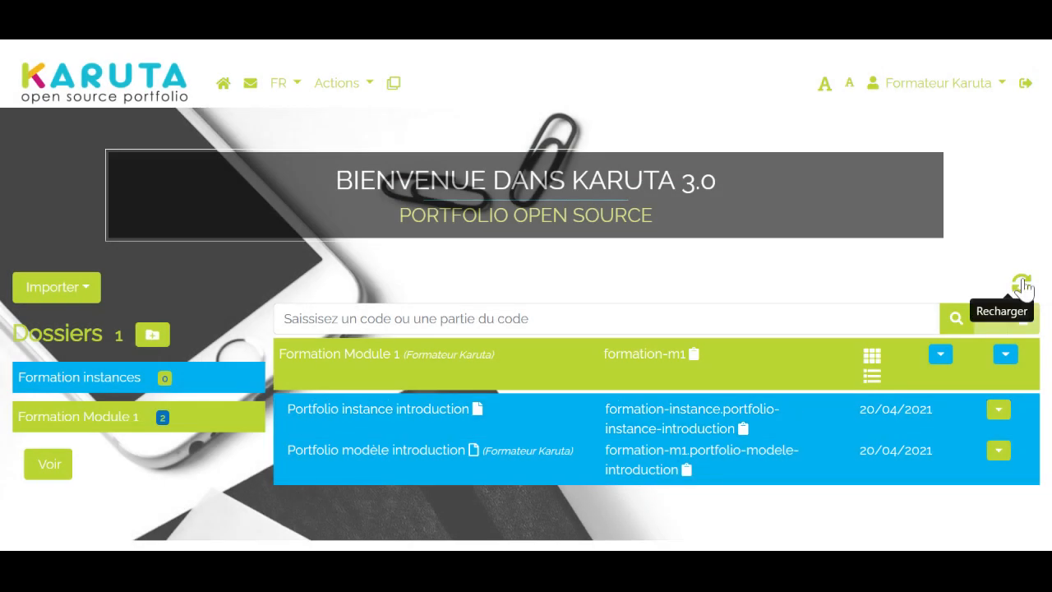
pyautogui.click(1020, 284)
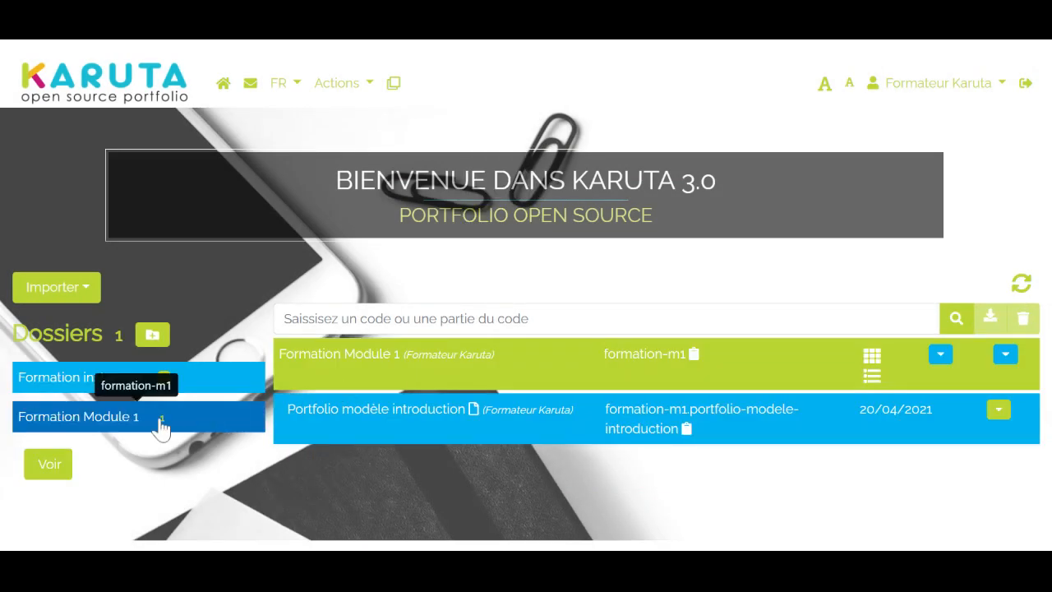
pyautogui.click(87, 383)
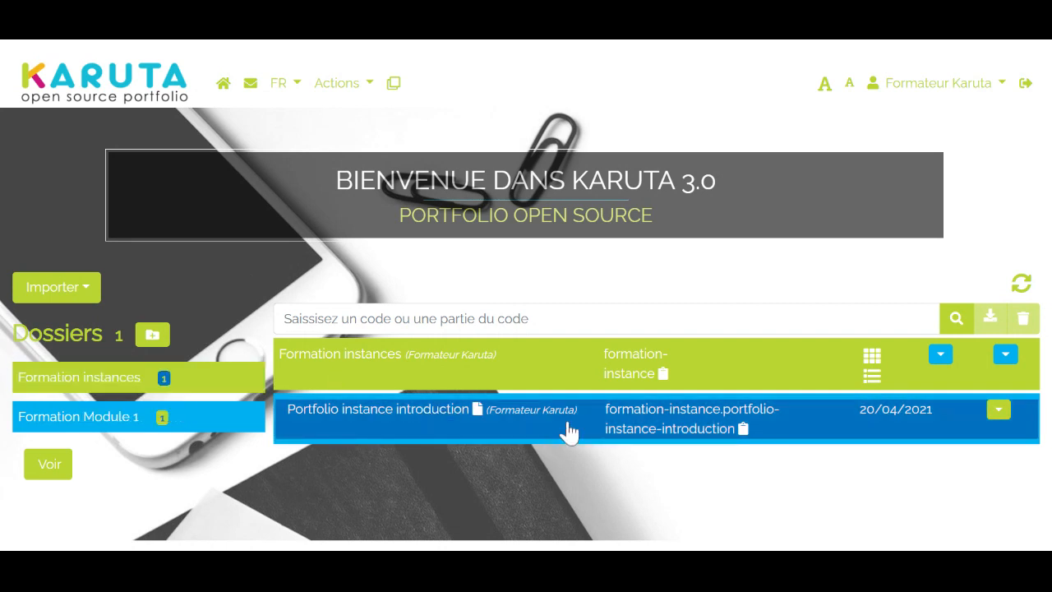
# Share Portfolio instance introduction with the student user under the etudiant role
pyautogui.click(87, 384)
pyautogui.click(998, 411)
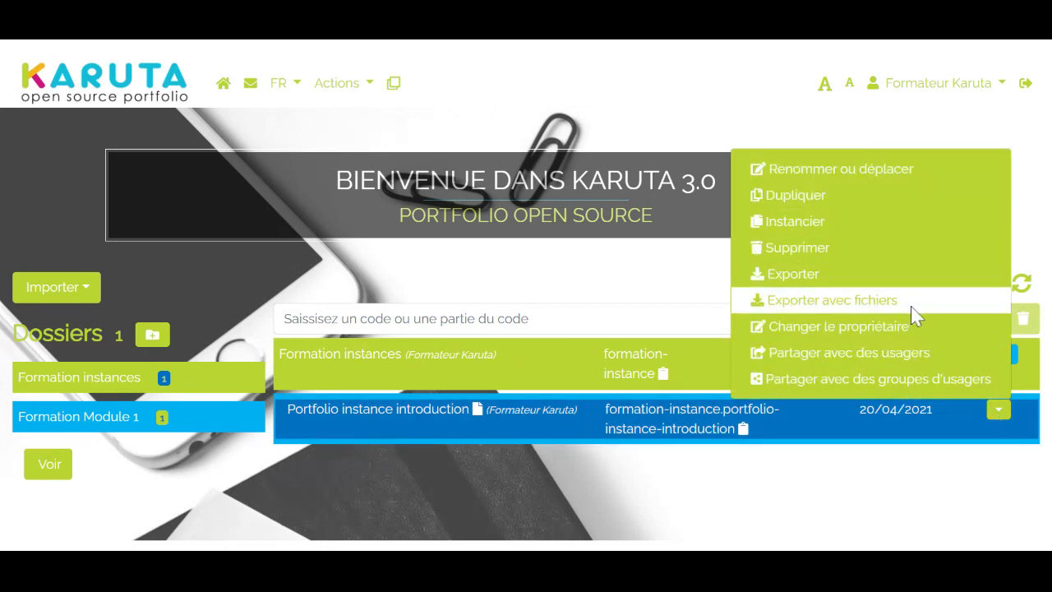
pyautogui.click(928, 353)
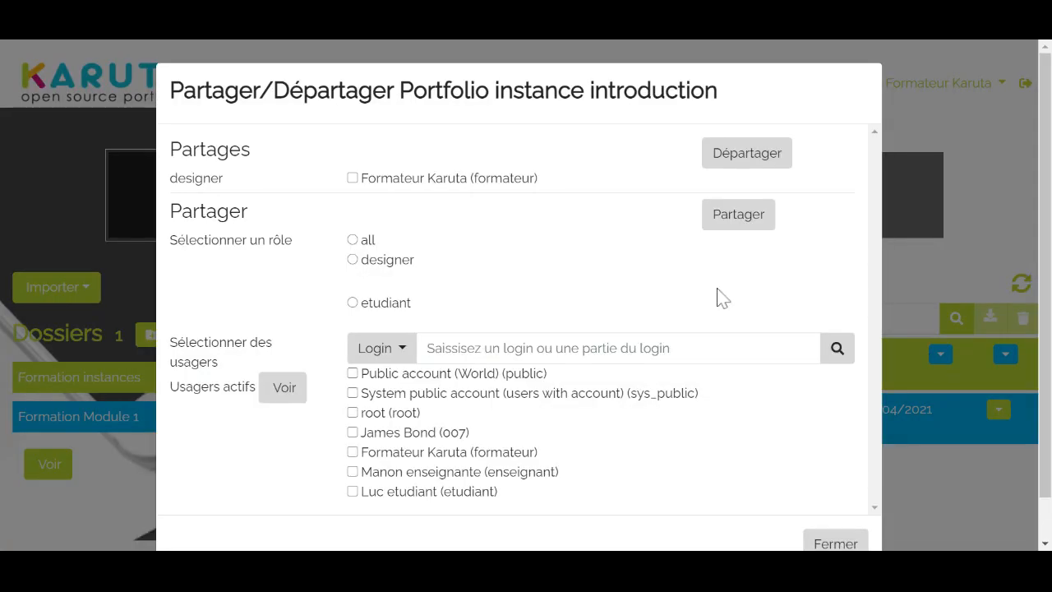
pyautogui.scroll(-1, 679, 291)
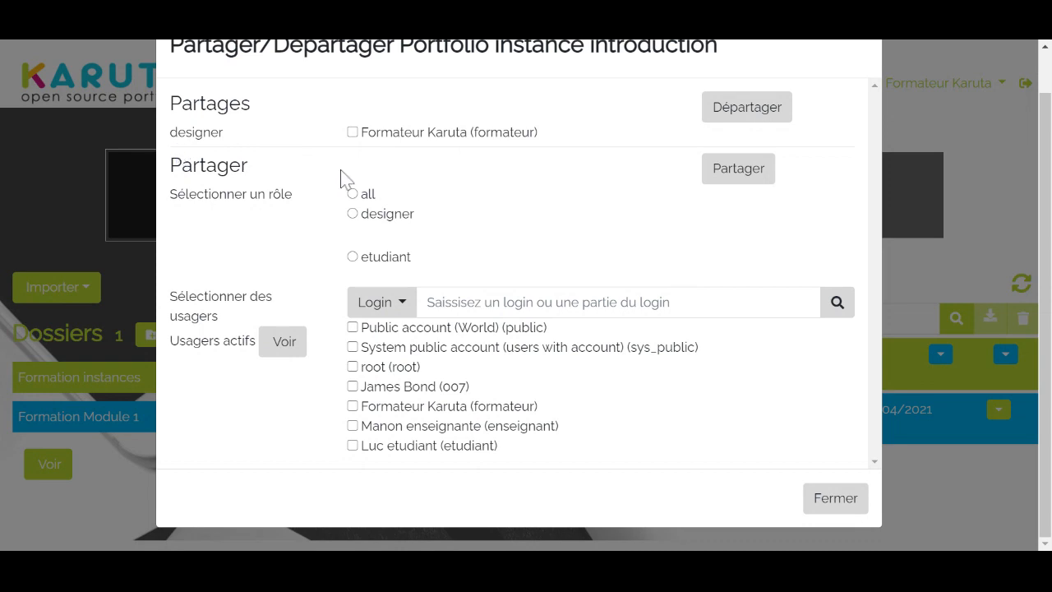
pyautogui.scroll(1, 347, 170)
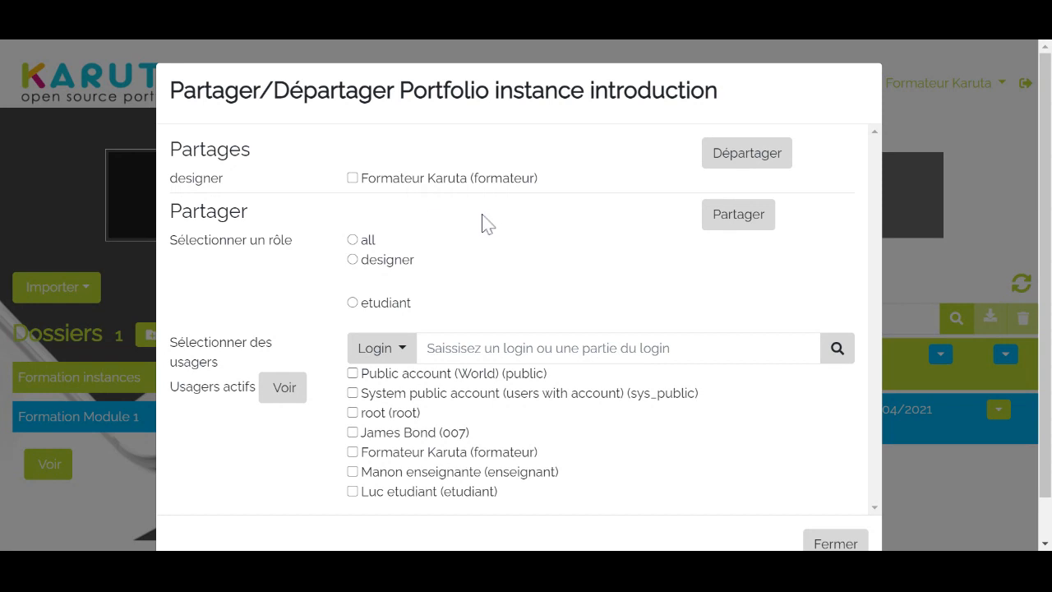
pyautogui.scroll(-1, 380, 217)
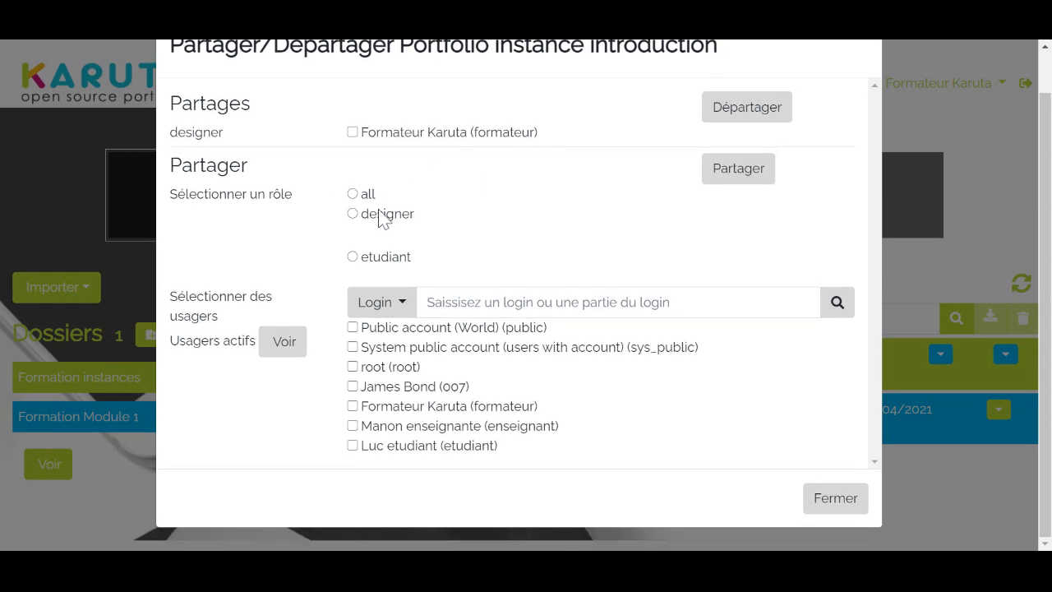
pyautogui.click(353, 258)
pyautogui.click(355, 447)
pyautogui.click(737, 176)
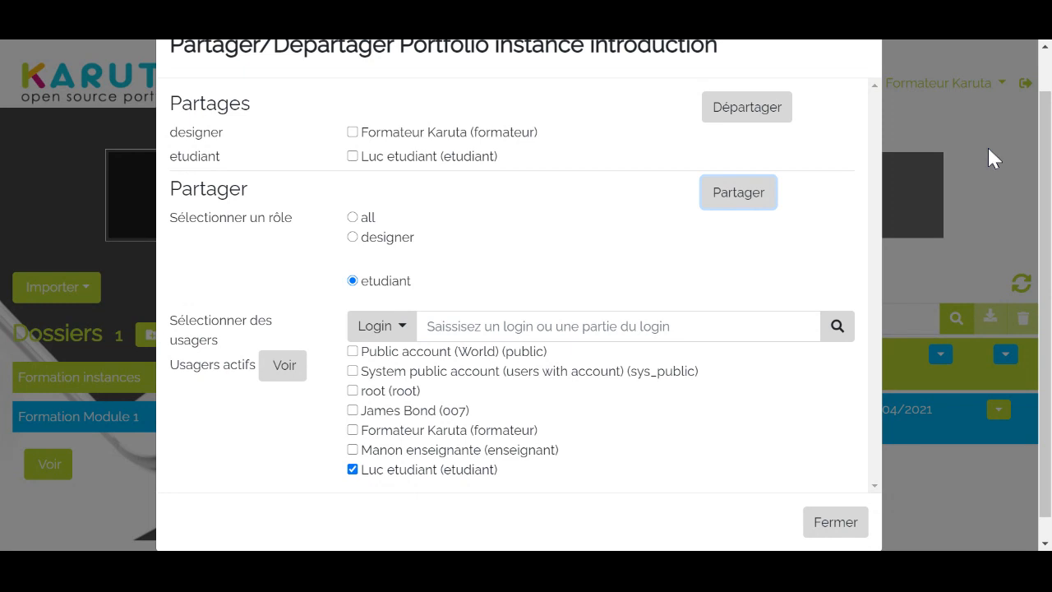
pyautogui.click(840, 526)
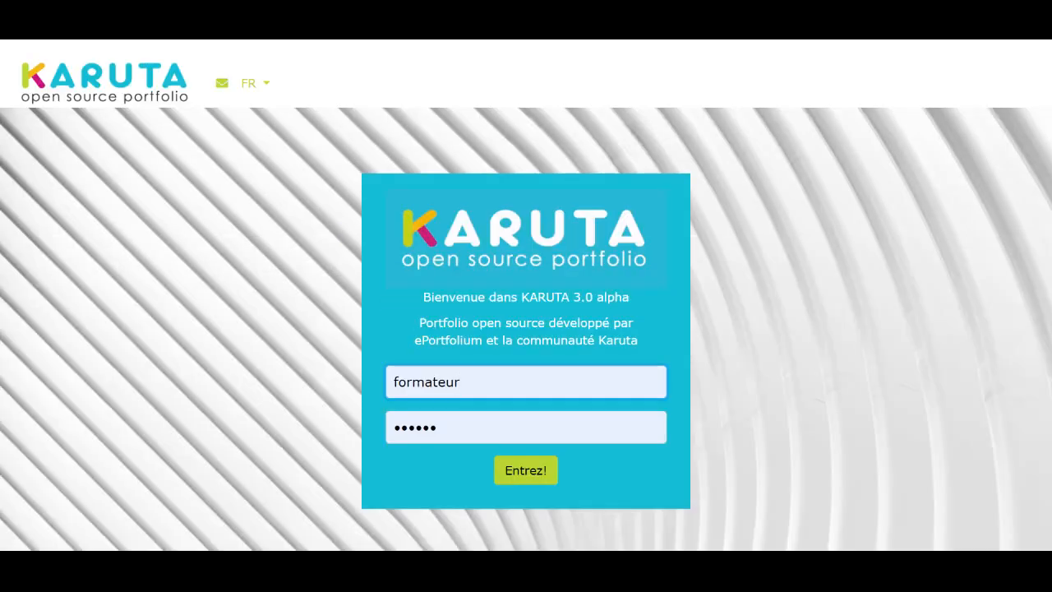
# Log in as etudiant with the account password and dismiss the notice about edit mode
pyautogui.press('BackSpace')
pyautogui.press('BackSpace')
pyautogui.press('BackSpace')
pyautogui.press('BackSpace')
pyautogui.press('BackSpace')
pyautogui.press('BackSpace')
pyautogui.press('BackSpace')
pyautogui.press('BackSpace')
pyautogui.press('BackSpace')
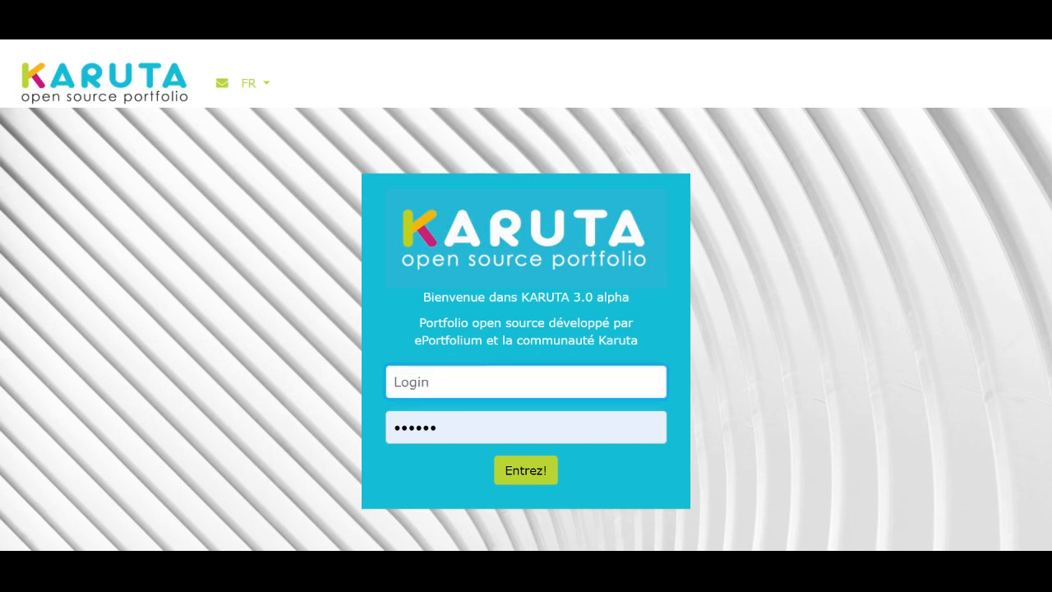
pyautogui.write('etudiant')
pyautogui.press('Tab')
pyautogui.press('BackSpace')
pyautogui.press('BackSpace')
pyautogui.press('BackSpace')
pyautogui.press('BackSpace')
pyautogui.press('BackSpace')
pyautogui.press('BackSpace')
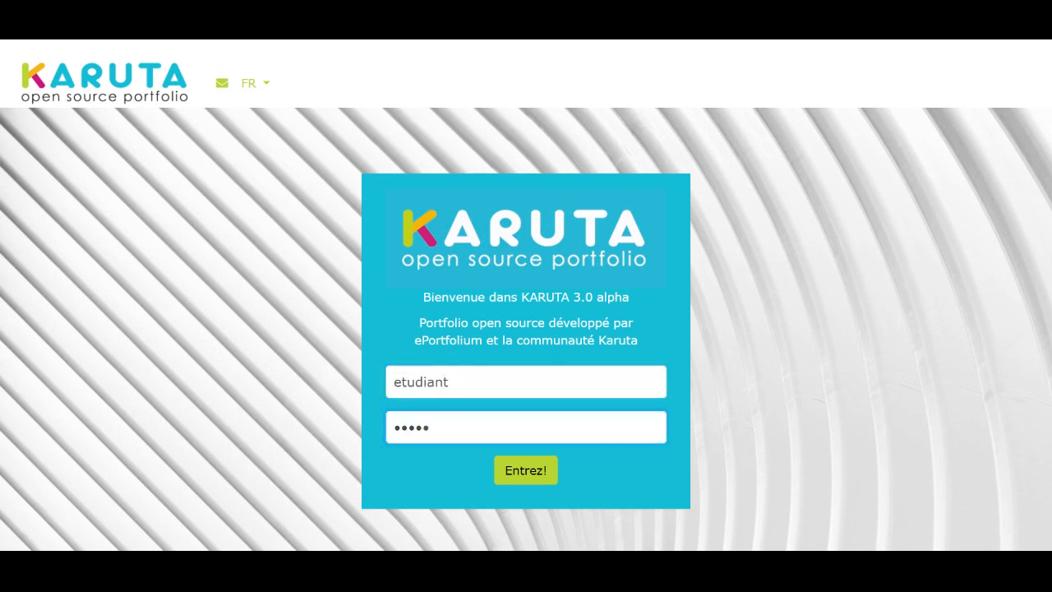
pyautogui.write('••••••')
pyautogui.click(519, 477)
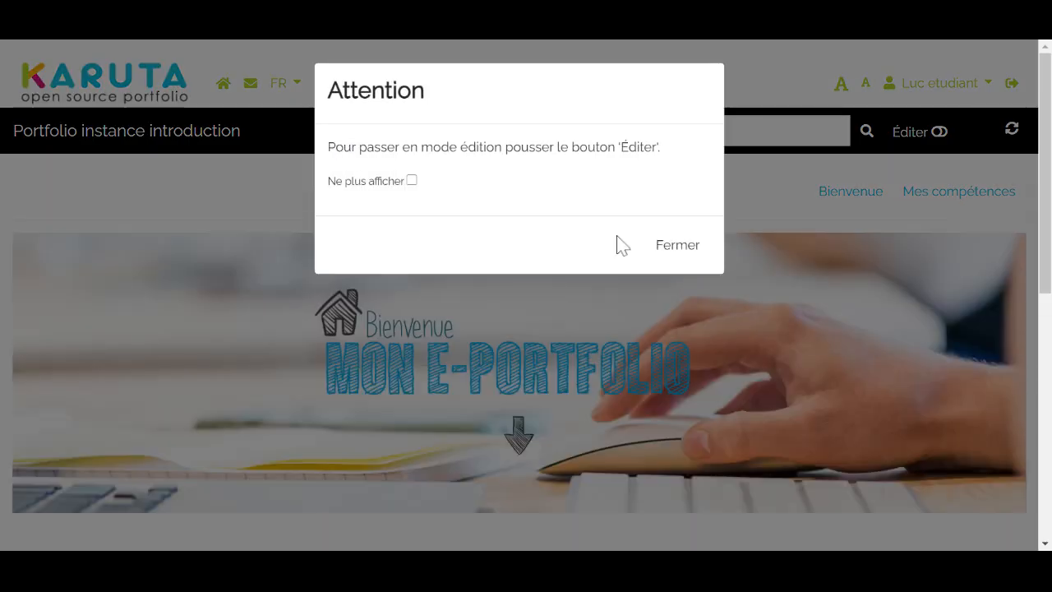
pyautogui.click(681, 254)
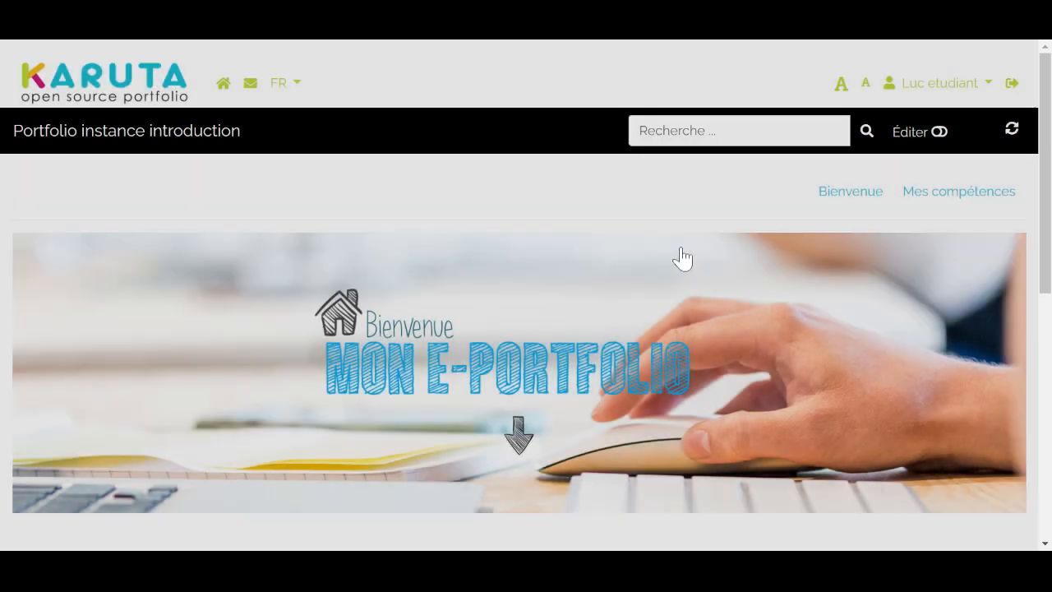
# Open Compétence 1 of Mes compétences, turn on edit mode and open the Document resource under Dépôt de preuve for editing
pyautogui.moveTo(985, 197)
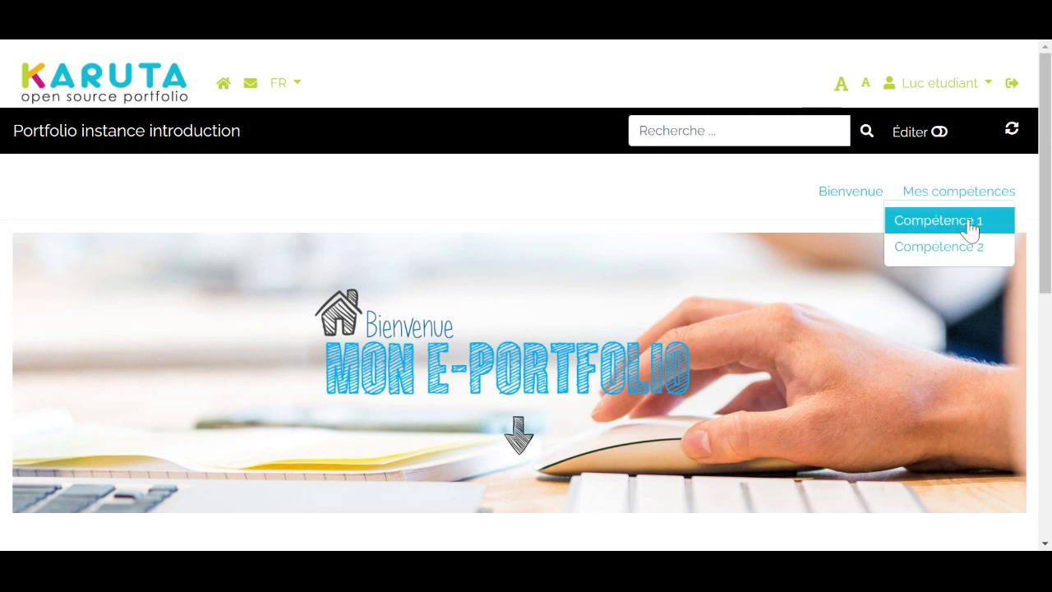
pyautogui.click(970, 229)
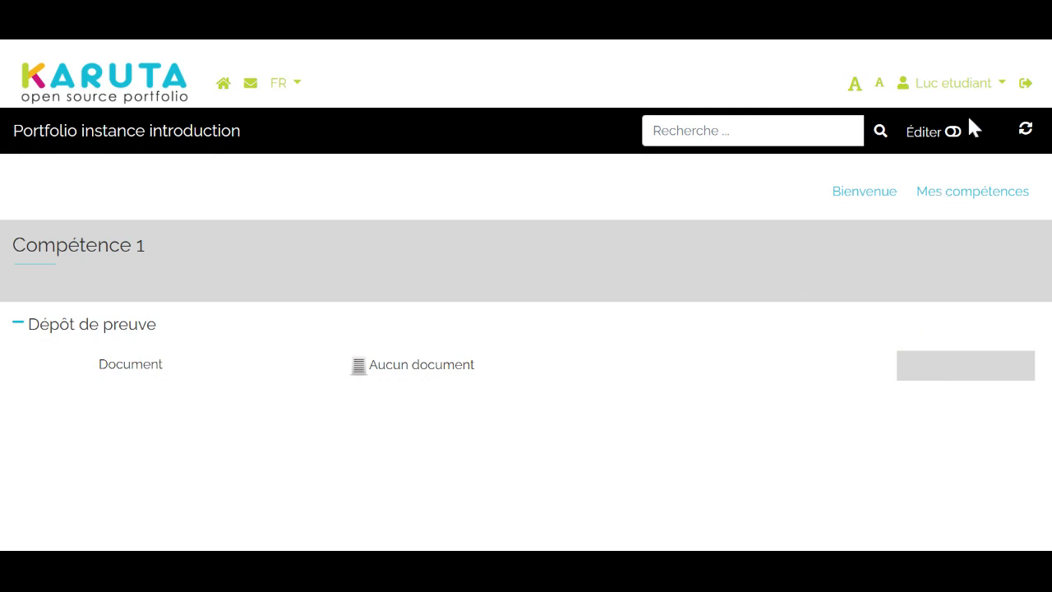
pyautogui.click(953, 134)
pyautogui.moveTo(945, 191)
pyautogui.click(910, 368)
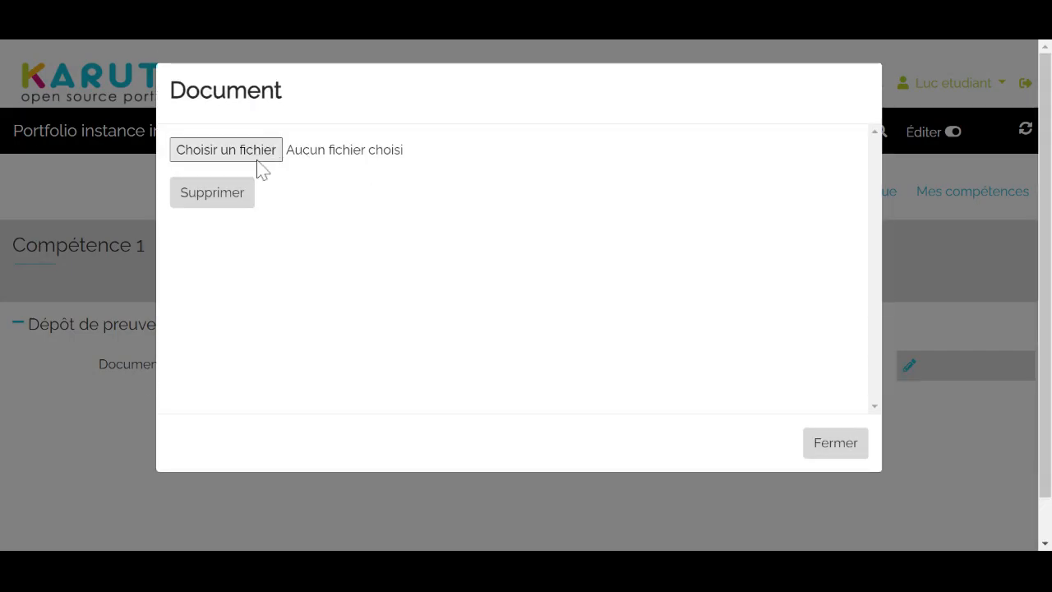
pyautogui.click(88, 426)
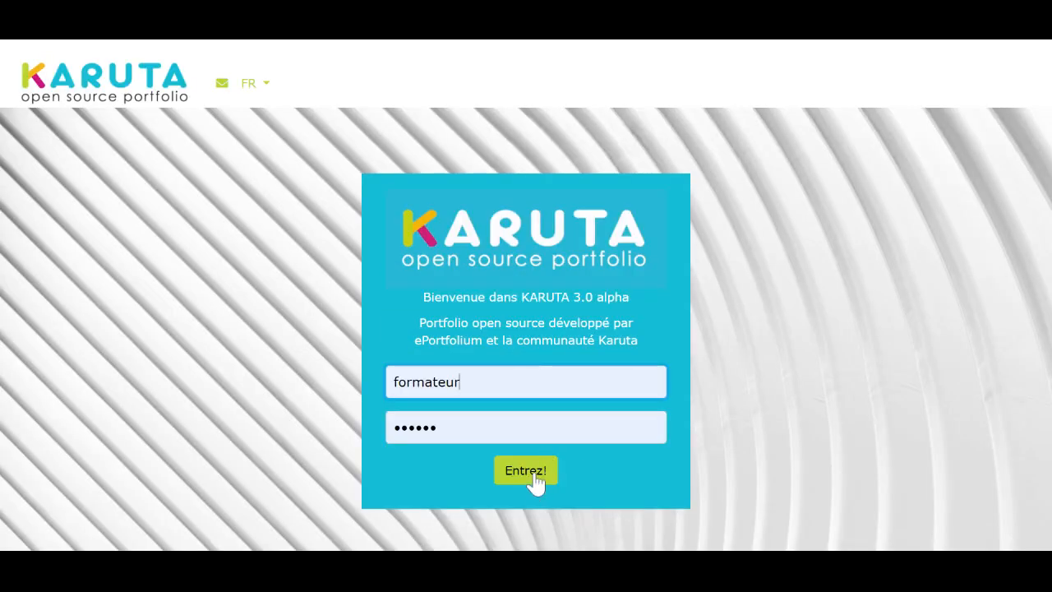
# Log back in with the formateur account and open the Formation Module 1 folder
pyautogui.click(534, 482)
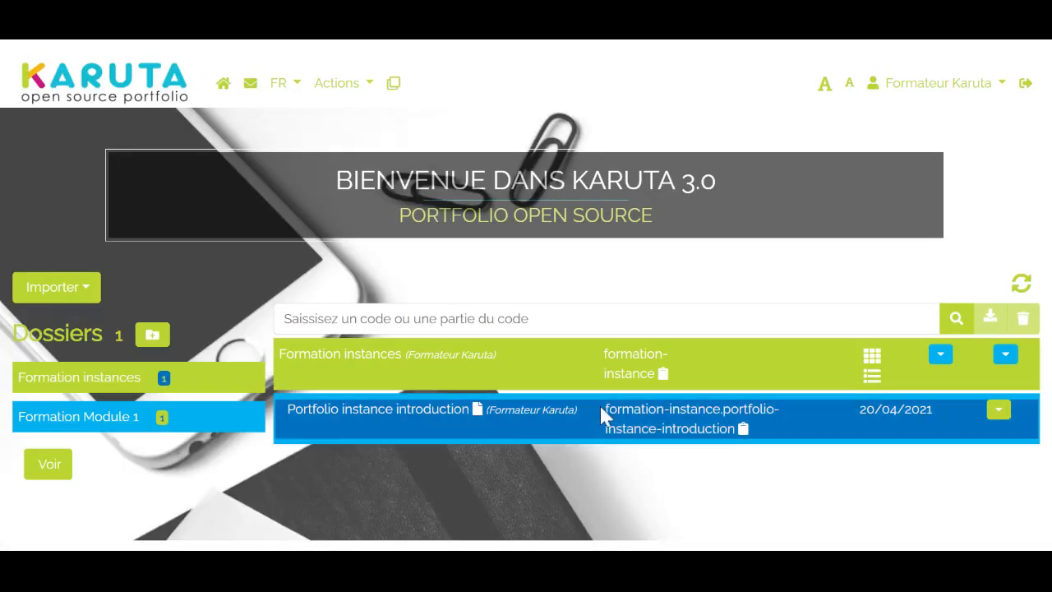
pyautogui.moveTo(432, 403); pyautogui.dragTo(84, 433)
pyautogui.click(87, 428)
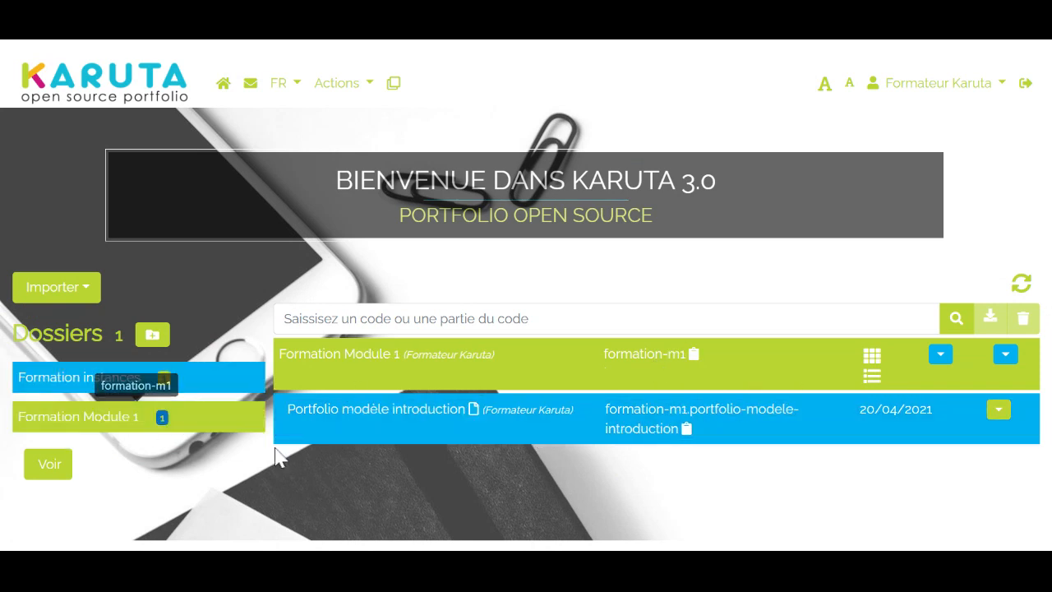
pyautogui.click(1005, 355)
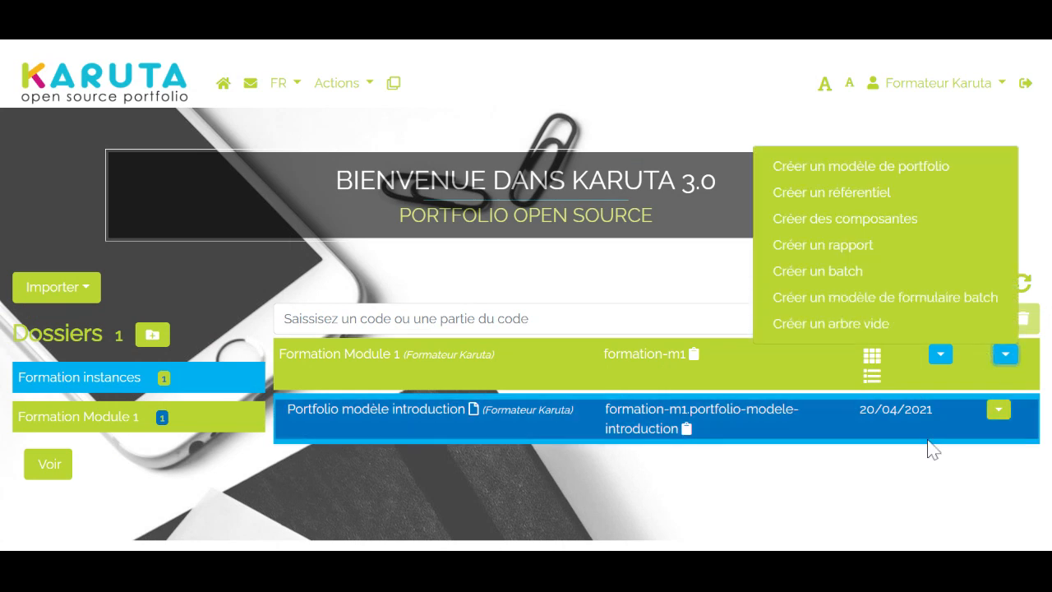
pyautogui.click(939, 356)
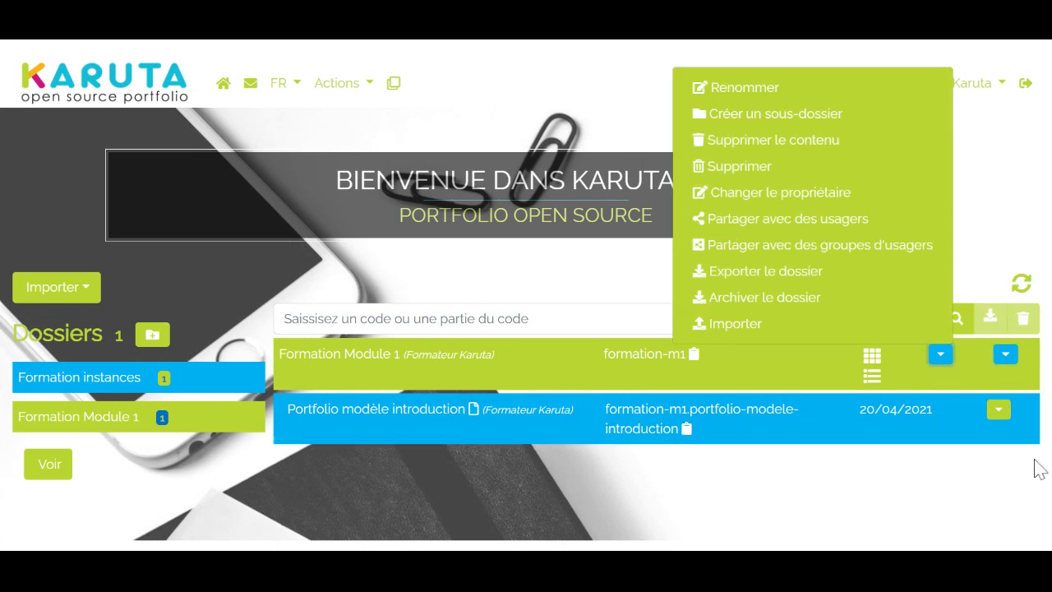
pyautogui.click(972, 513)
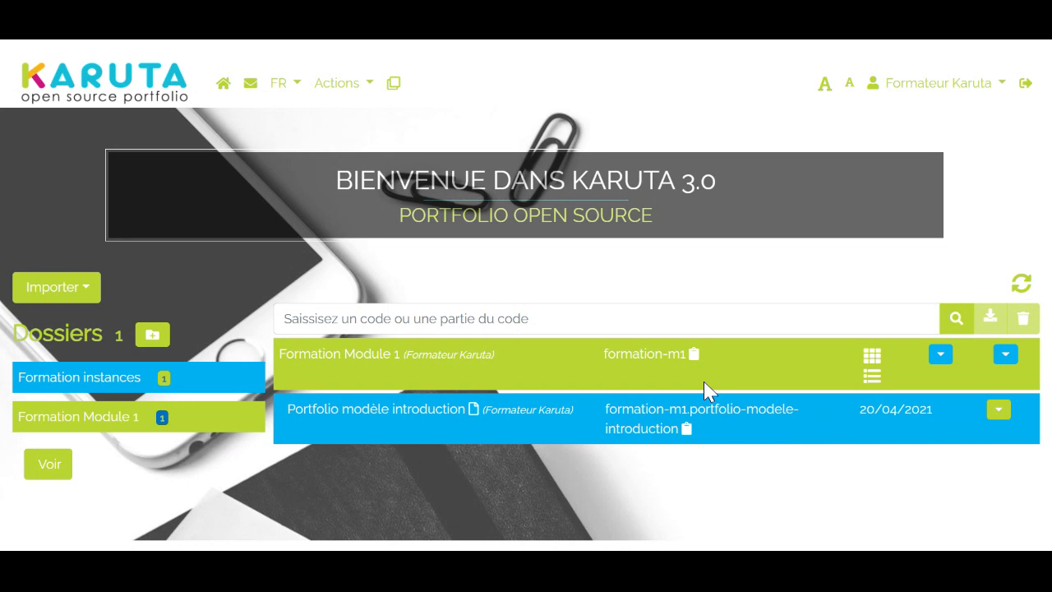
# Export the Formation Module 1 folder
pyautogui.click(941, 355)
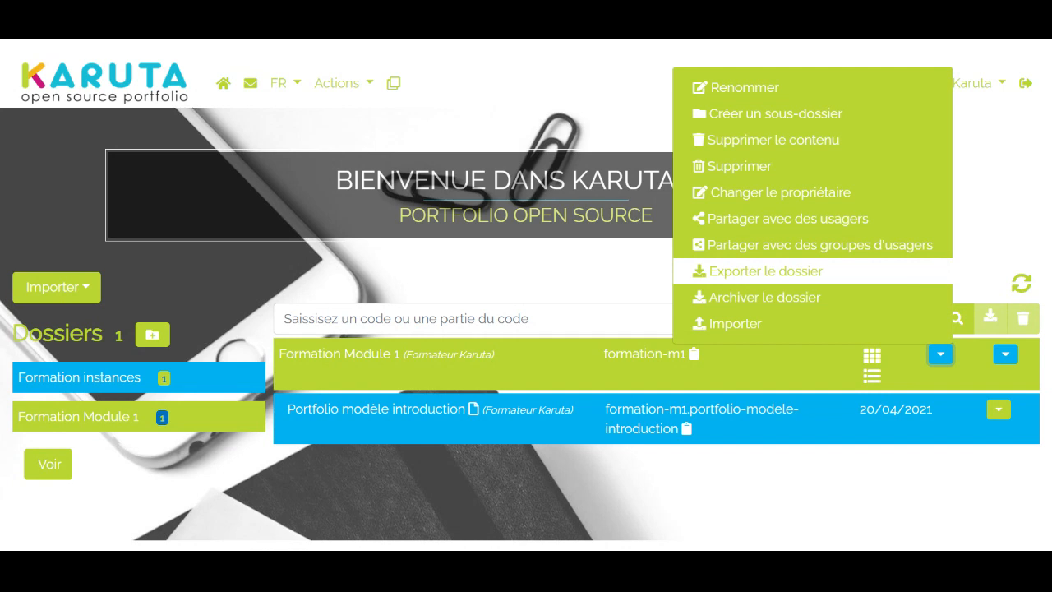
pyautogui.click(848, 278)
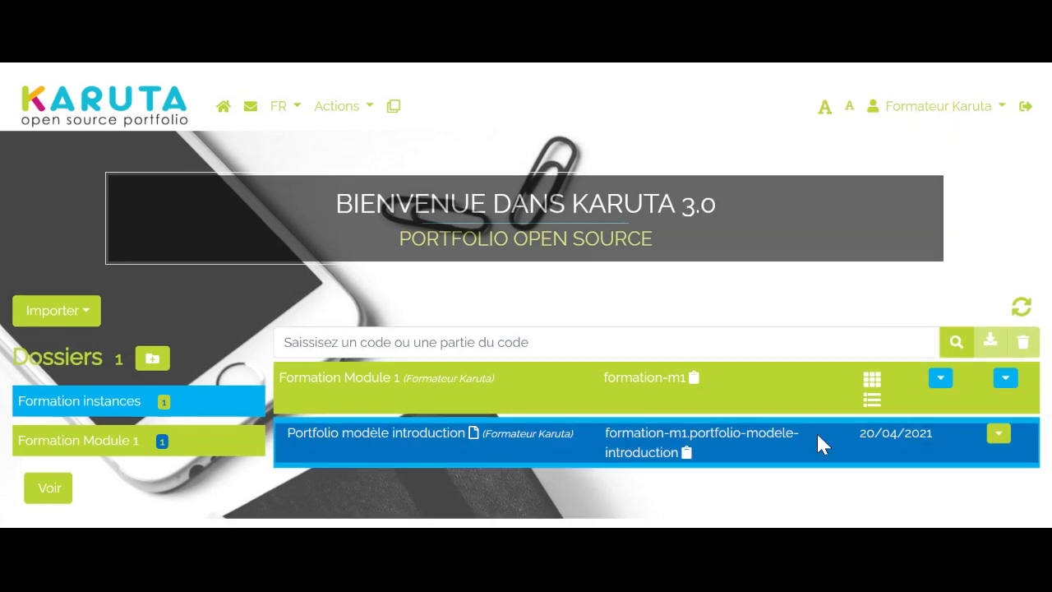
# Start renaming the Formation Module 1 folder and change its code to formation-old-m1
pyautogui.click(82, 451)
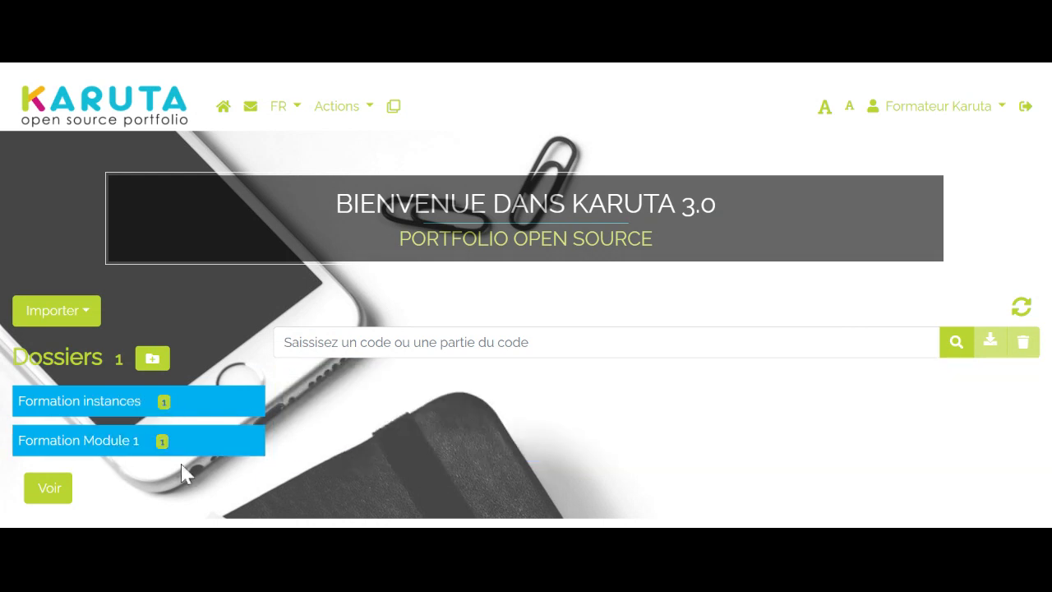
pyautogui.doubleClick(69, 446)
pyautogui.click(70, 451)
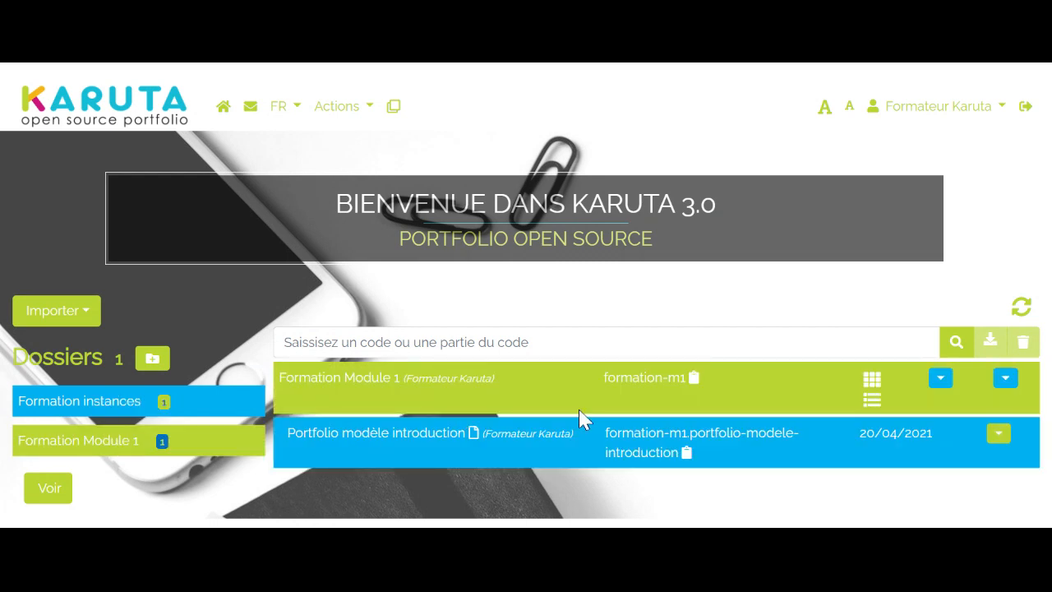
pyautogui.click(942, 386)
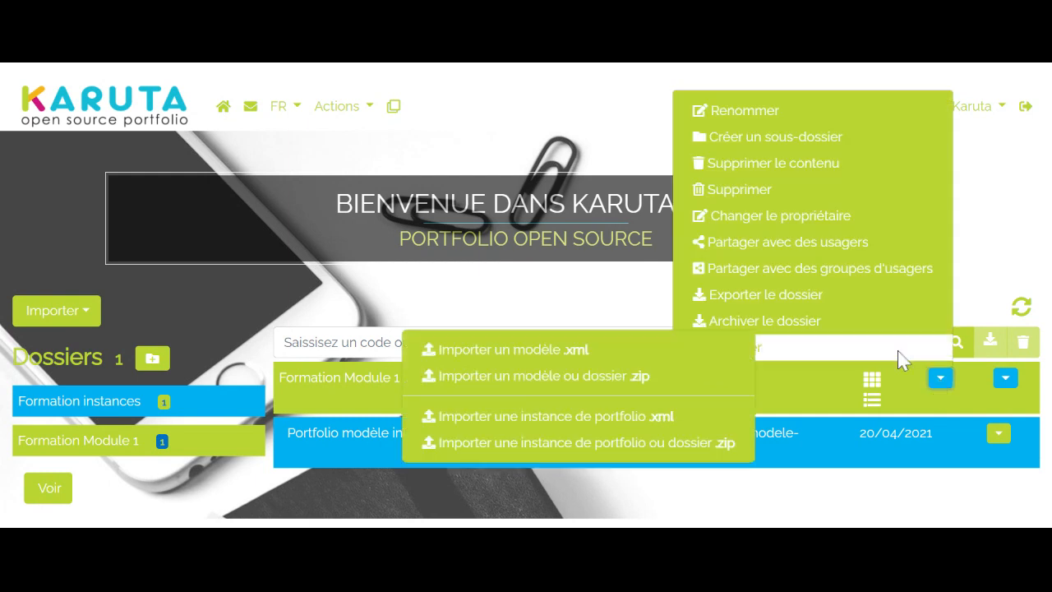
pyautogui.click(780, 113)
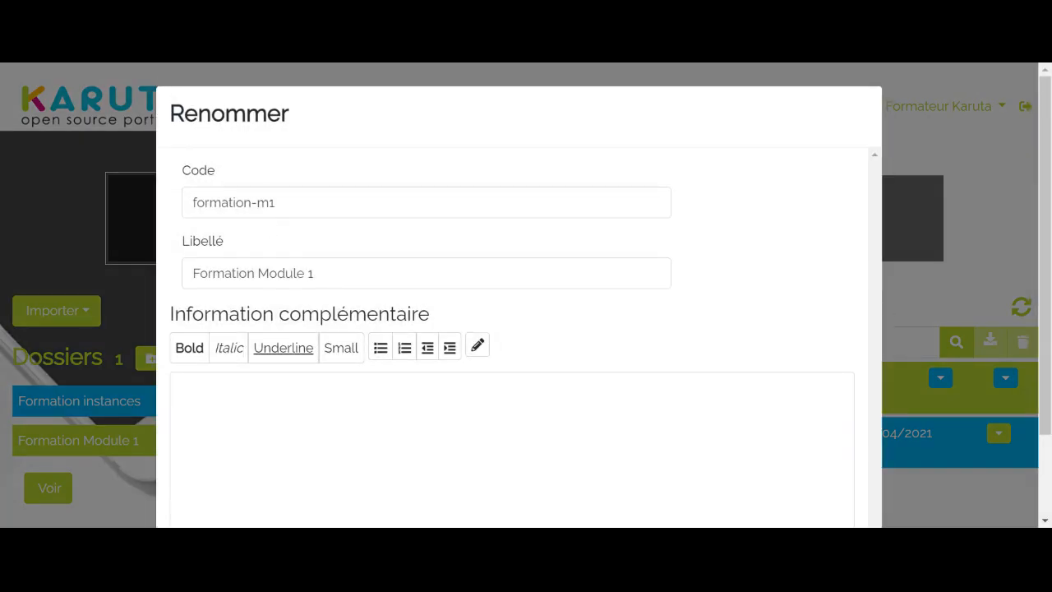
pyautogui.click(251, 202)
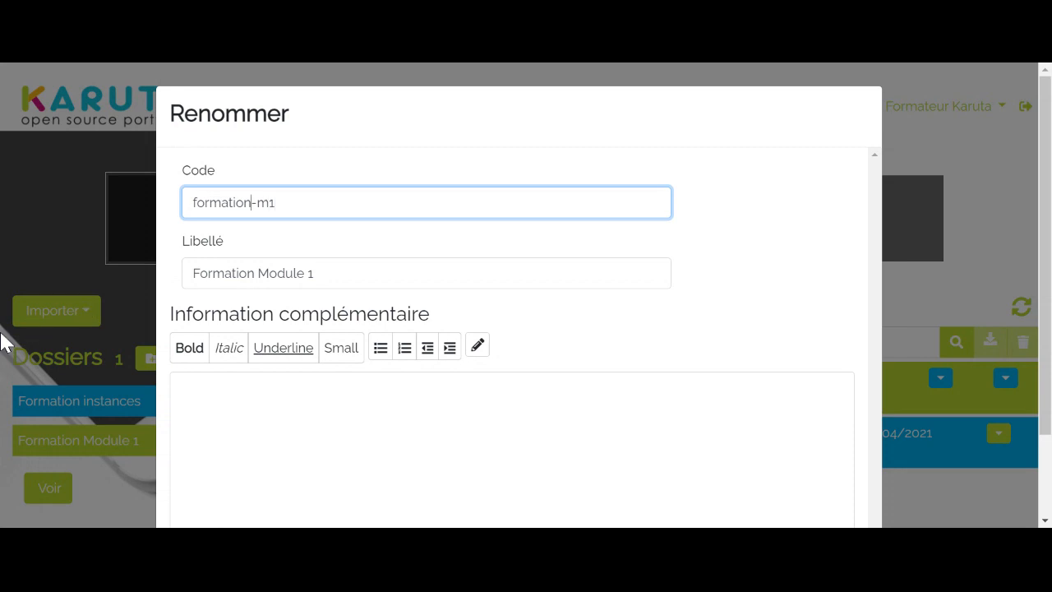
pyautogui.write('old-')
# Set the folder's label to "Formation Module 1 Old" and close the renaming form
pyautogui.scroll(-2, 936, 281)
pyautogui.scroll(2, 140, 192)
pyautogui.click(322, 272)
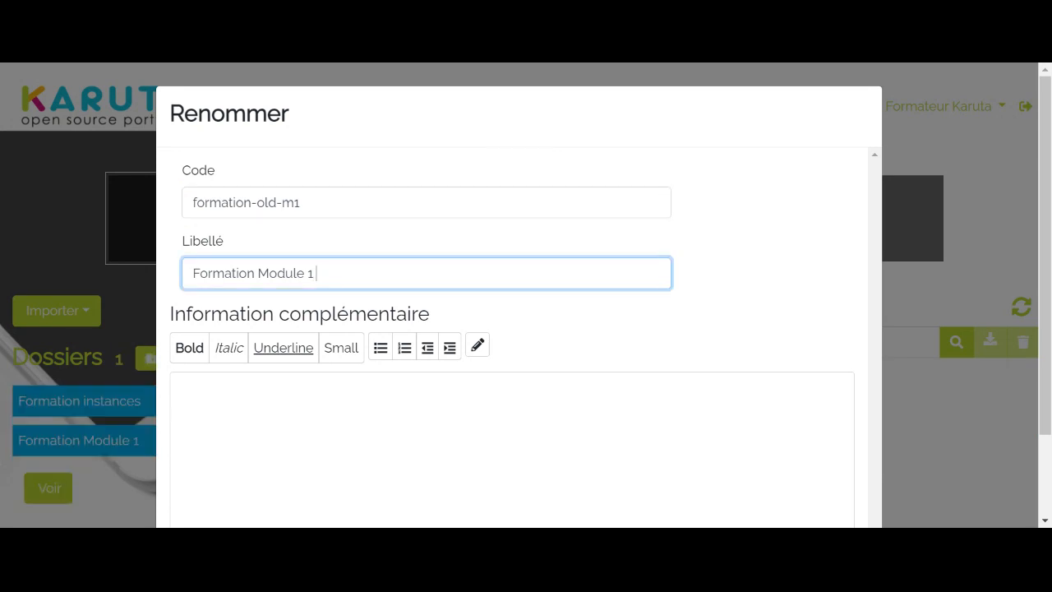
pyautogui.write('Old')
pyautogui.scroll(-2, 969, 433)
pyautogui.click(829, 493)
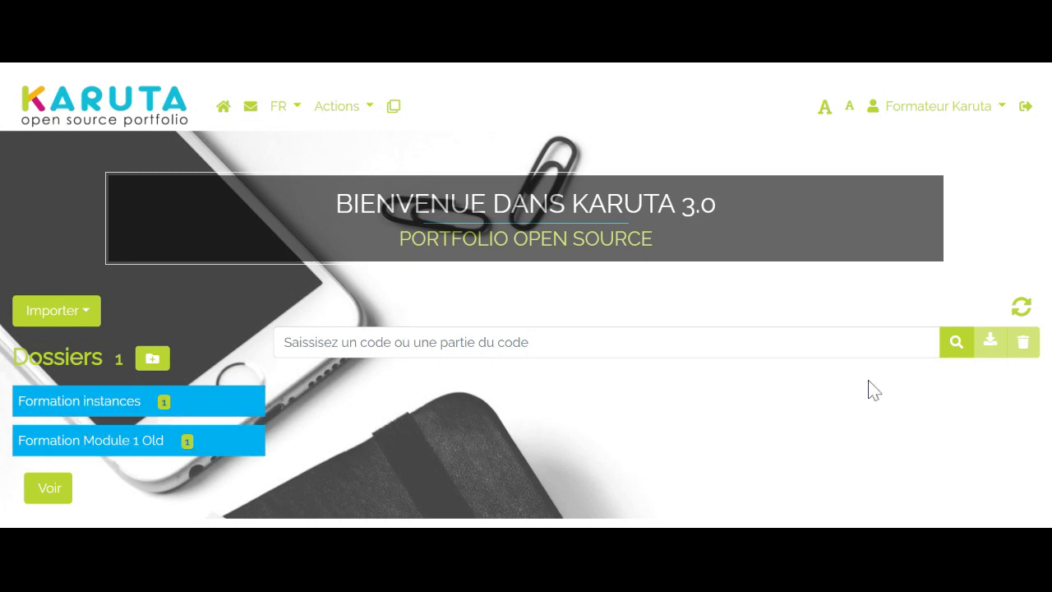
# Import the exported Formation Module 1 folder from its .zip file as a model or folder, without selecting a project
pyautogui.click(87, 313)
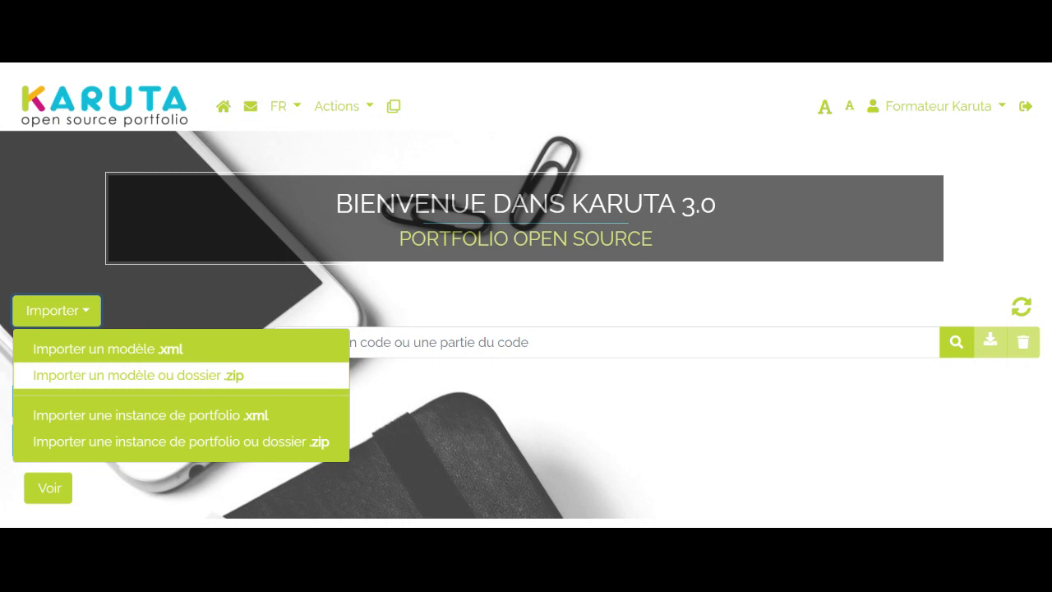
pyautogui.click(205, 381)
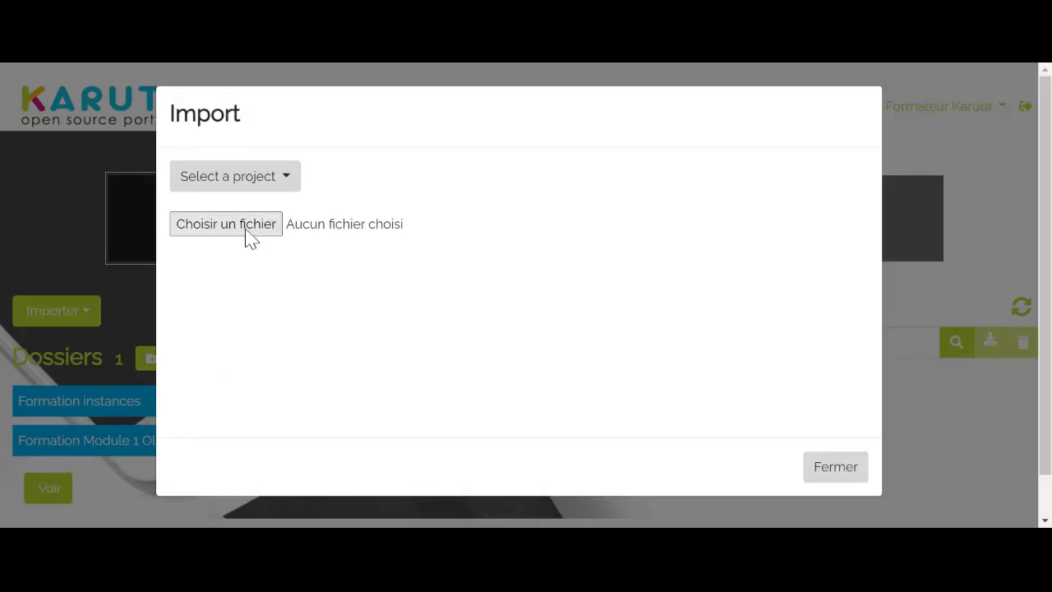
pyautogui.click(285, 179)
pyautogui.click(285, 179)
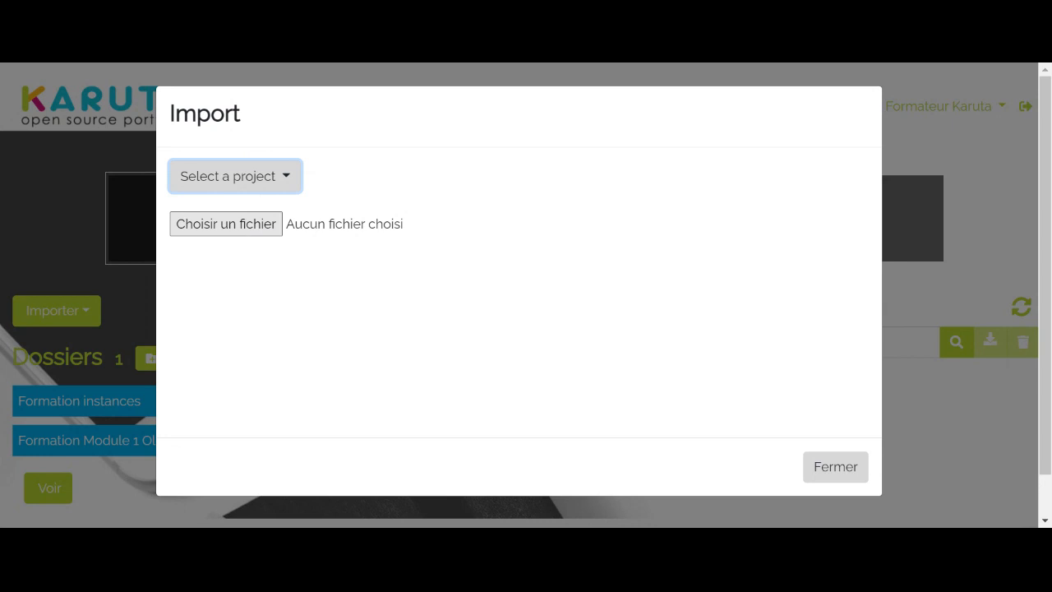
pyautogui.click(235, 235)
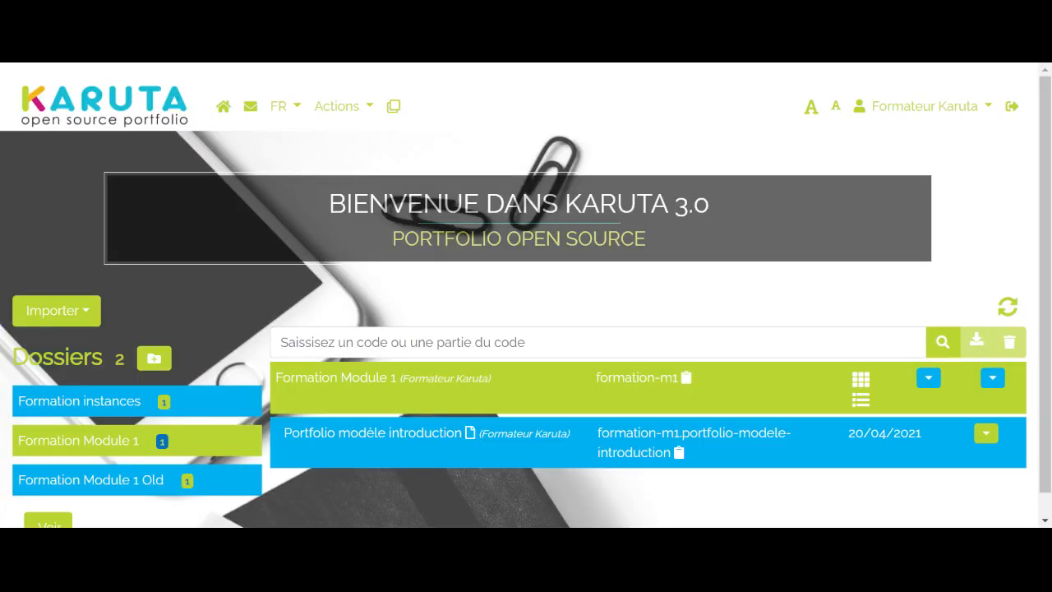
pyautogui.scroll(-1, 470, 504)
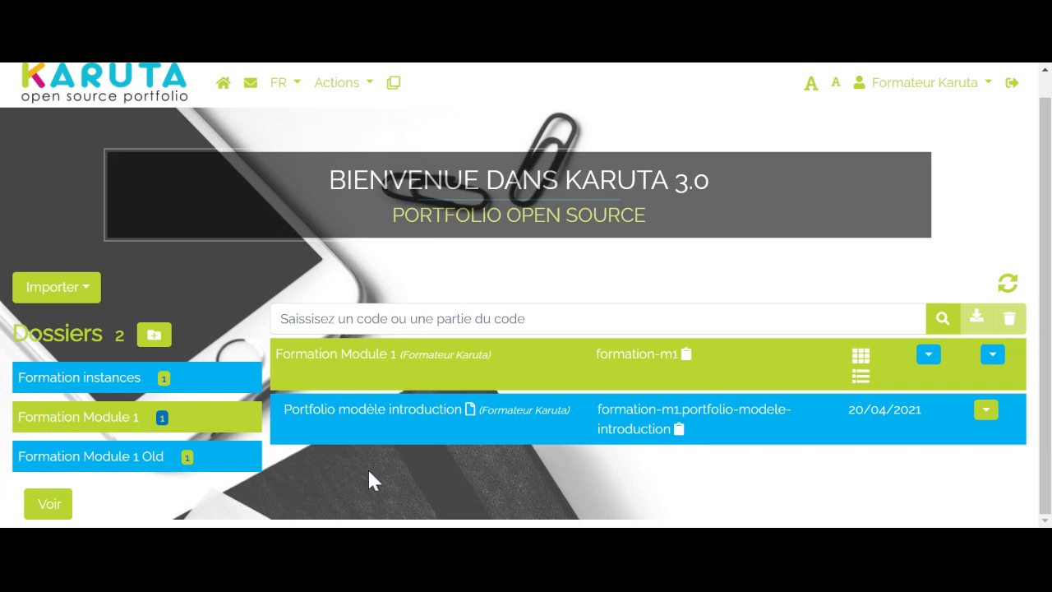
pyautogui.click(68, 438)
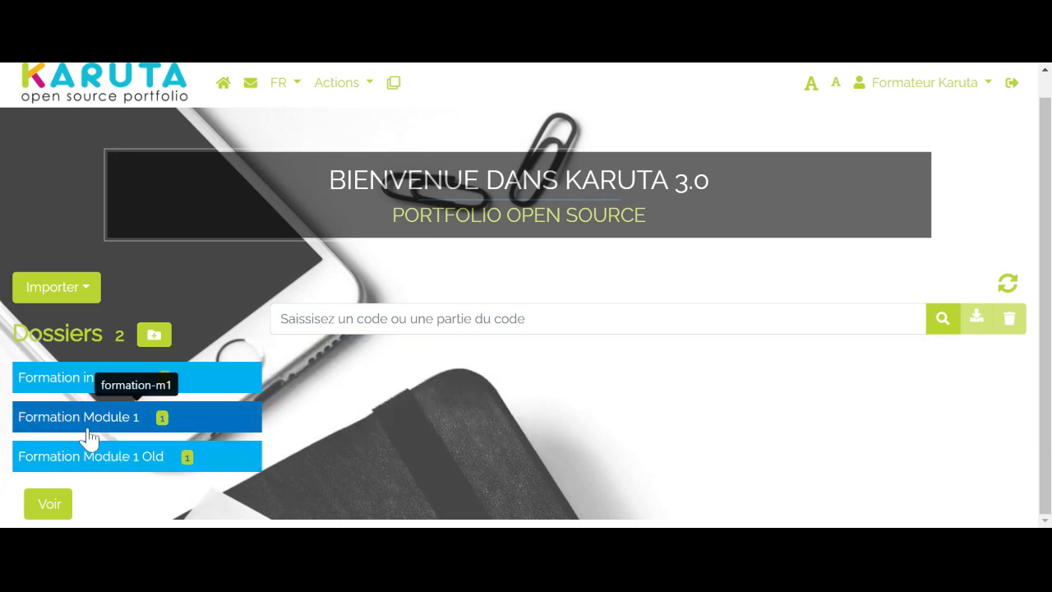
pyautogui.click(89, 435)
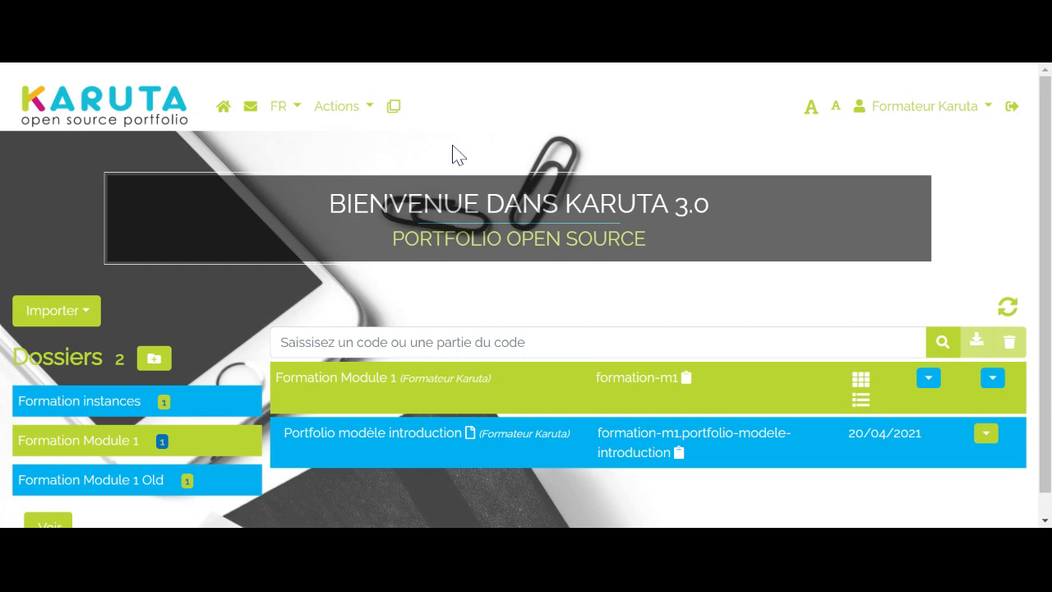
pyautogui.click(969, 120)
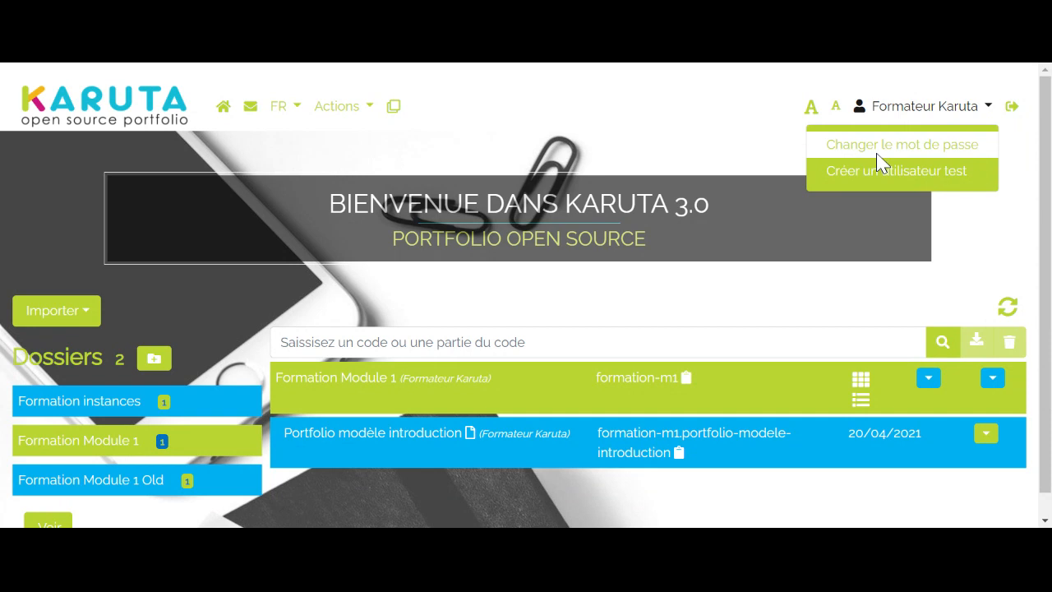
pyautogui.click(680, 126)
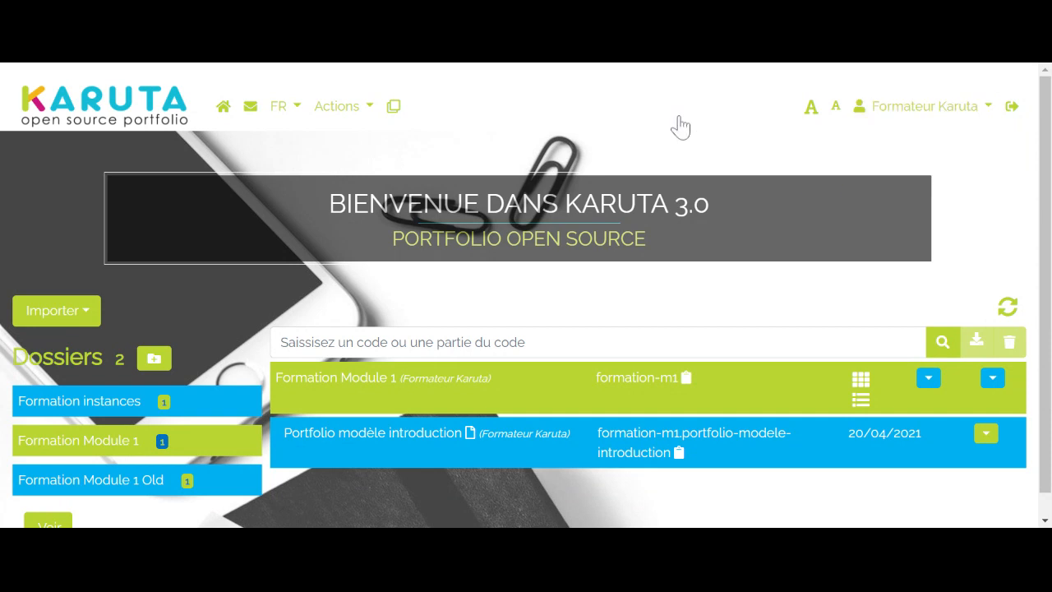